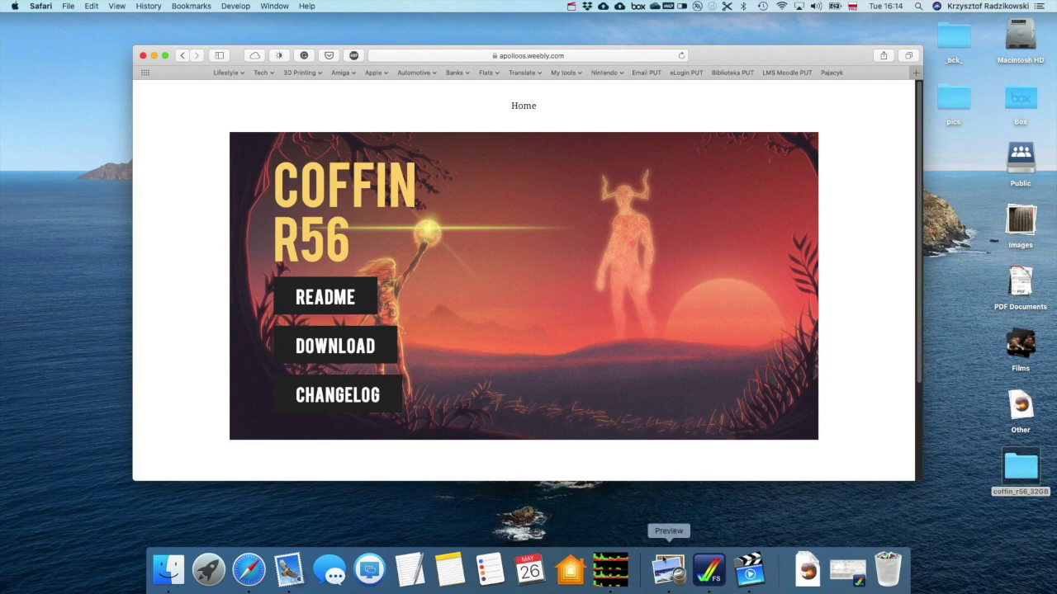
- Minimise the browser and copy the coffin_r56_32GB.img disk image from the coffin_r56_32GB folder
click(153, 56)
click(513, 274)
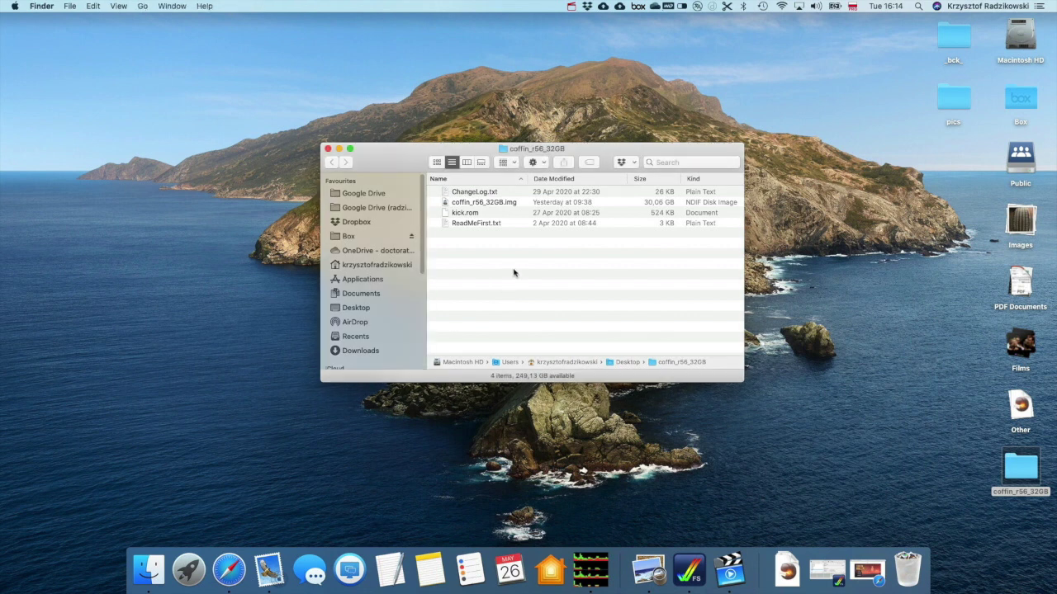
click(467, 203)
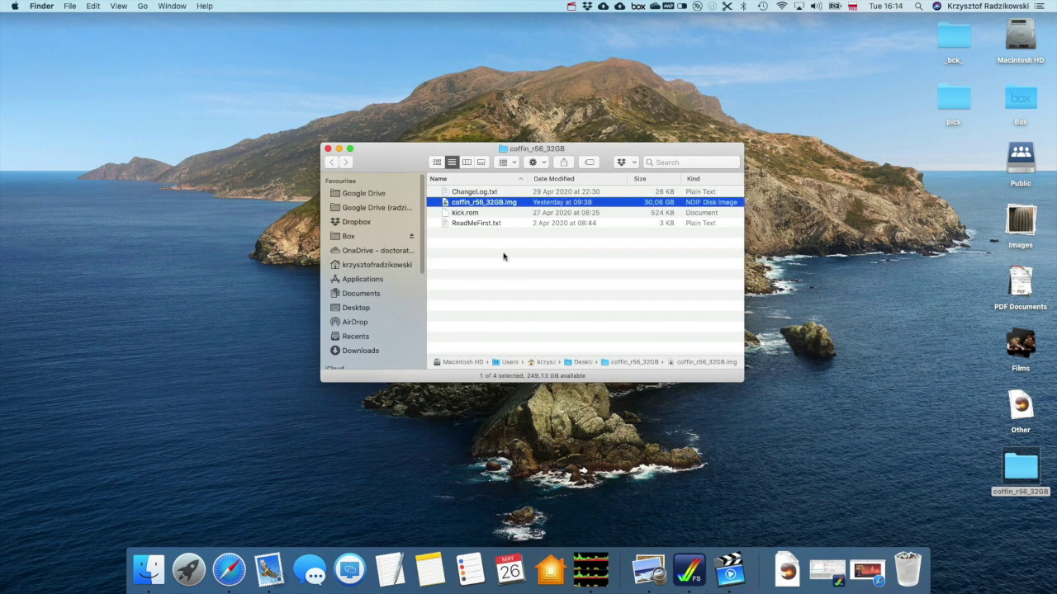
right_click(494, 206)
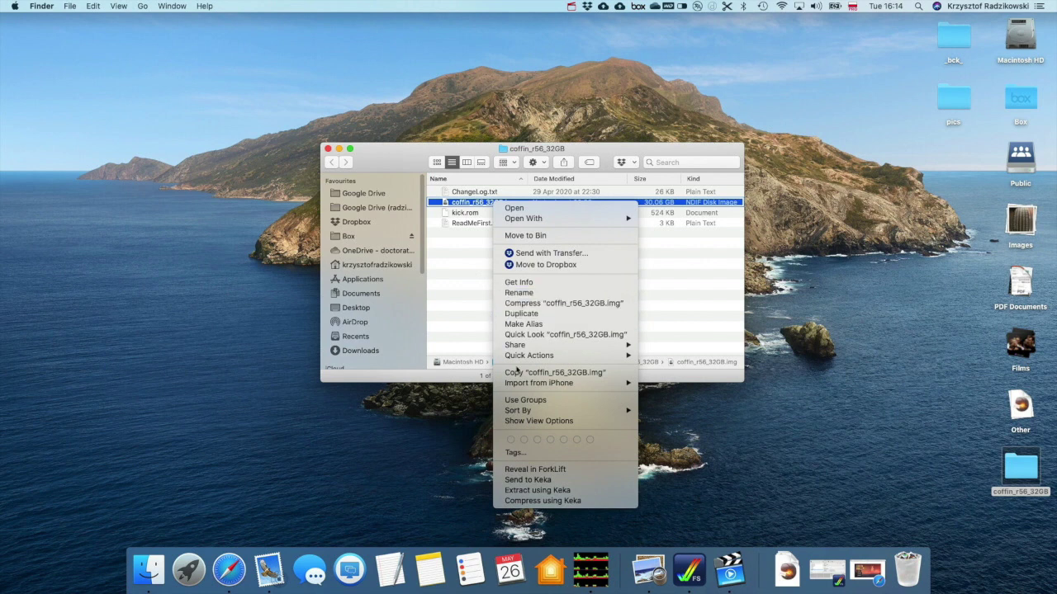
click(522, 373)
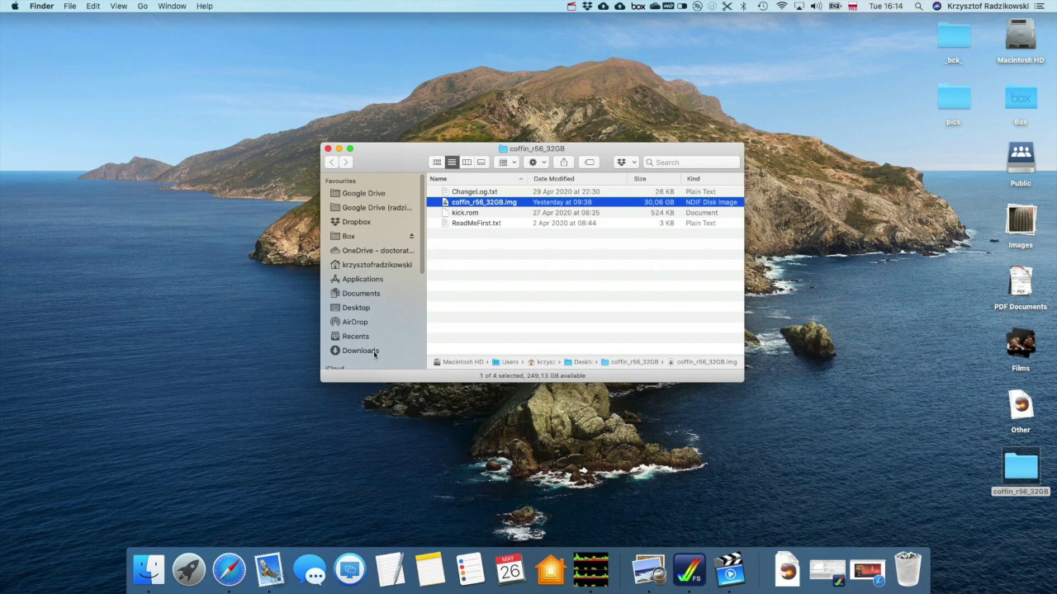
- In Documents > FS-UAE > Hard Drives, rename the existing coffin_r56_32GB.img to coffin_r56_32GB.img__ and paste the copied image there
click(377, 295)
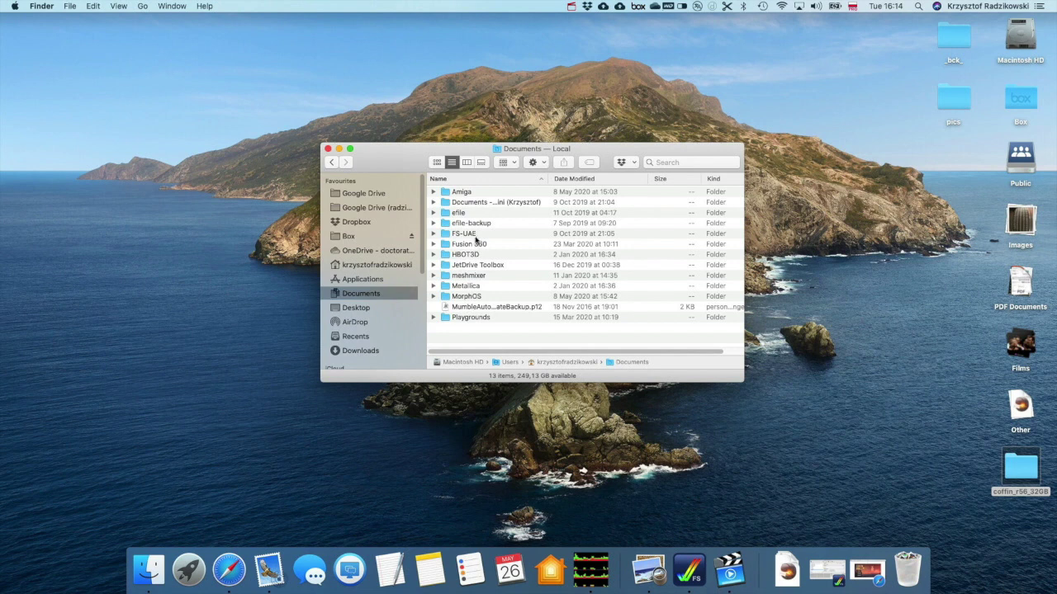
double_click(476, 236)
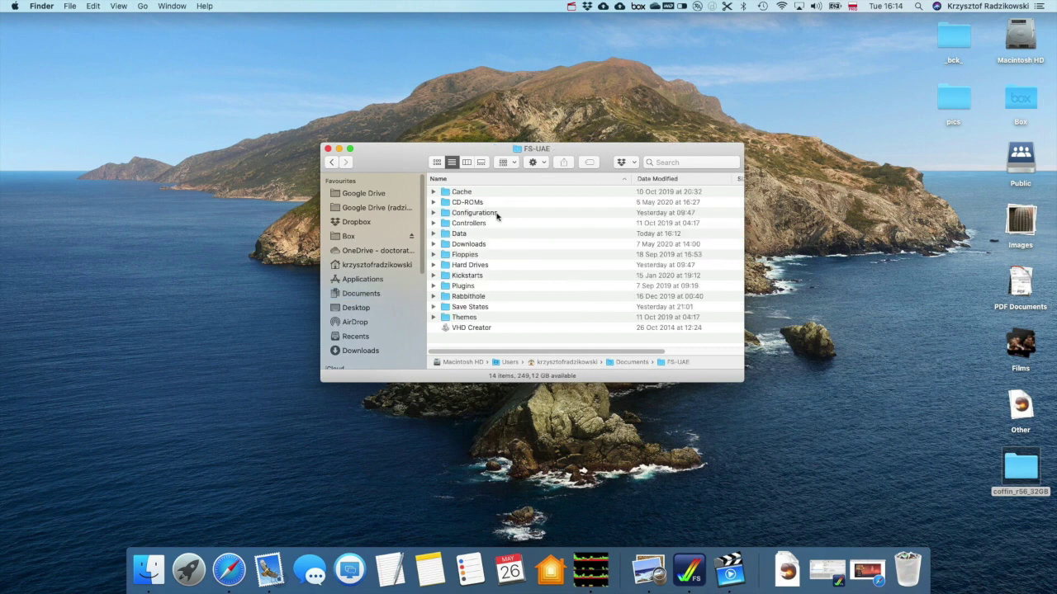
double_click(487, 266)
click(492, 297)
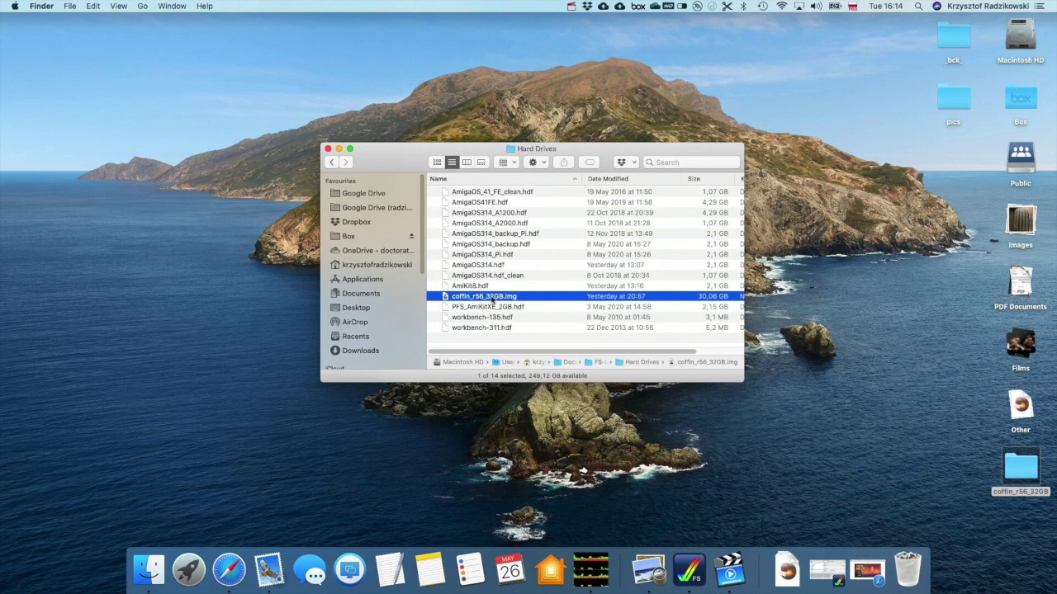
key(Return)
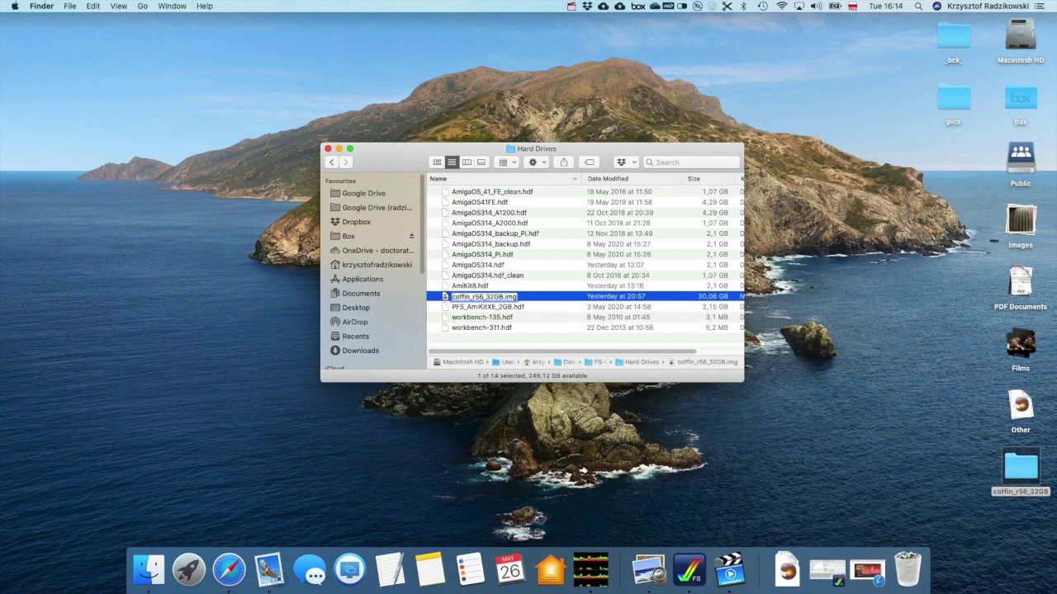
key(Return)
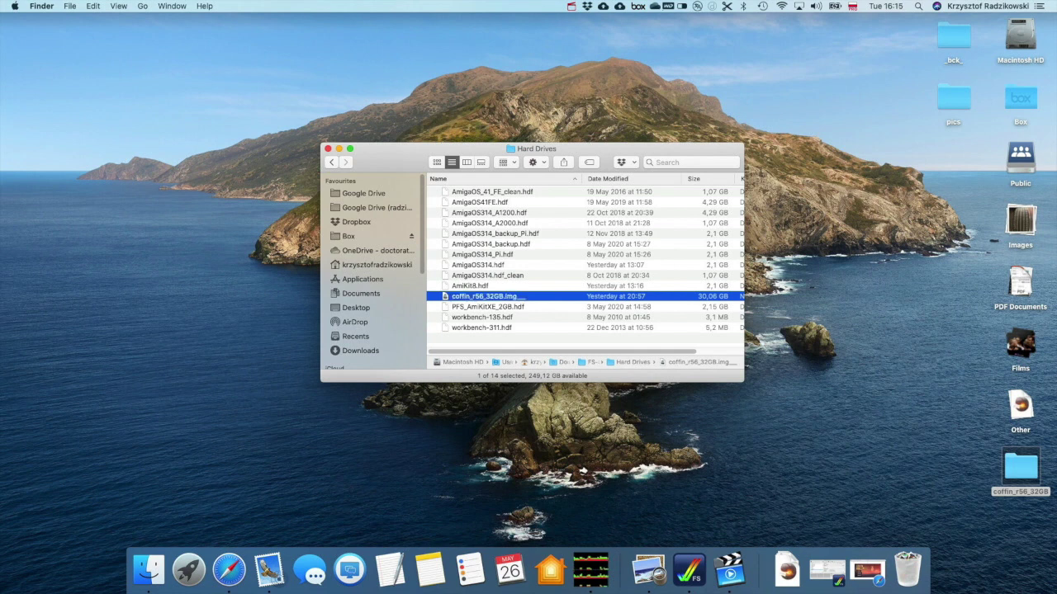
key(super+v)
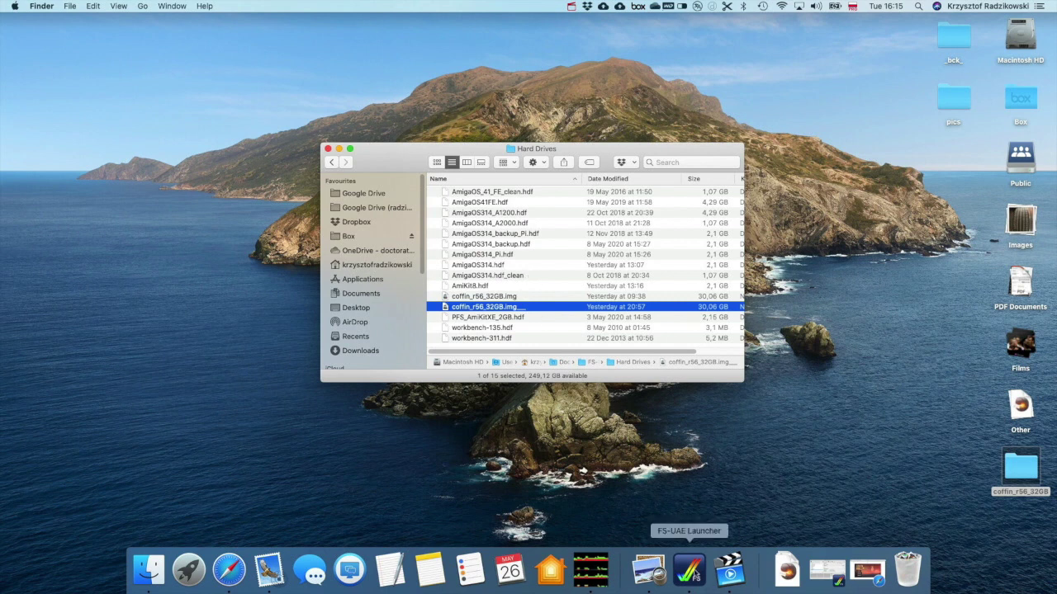
- Switch to FS-UAE Launcher and add amiga-os-310-install.adf to the media swap list of the Coffin OS configuration
click(690, 569)
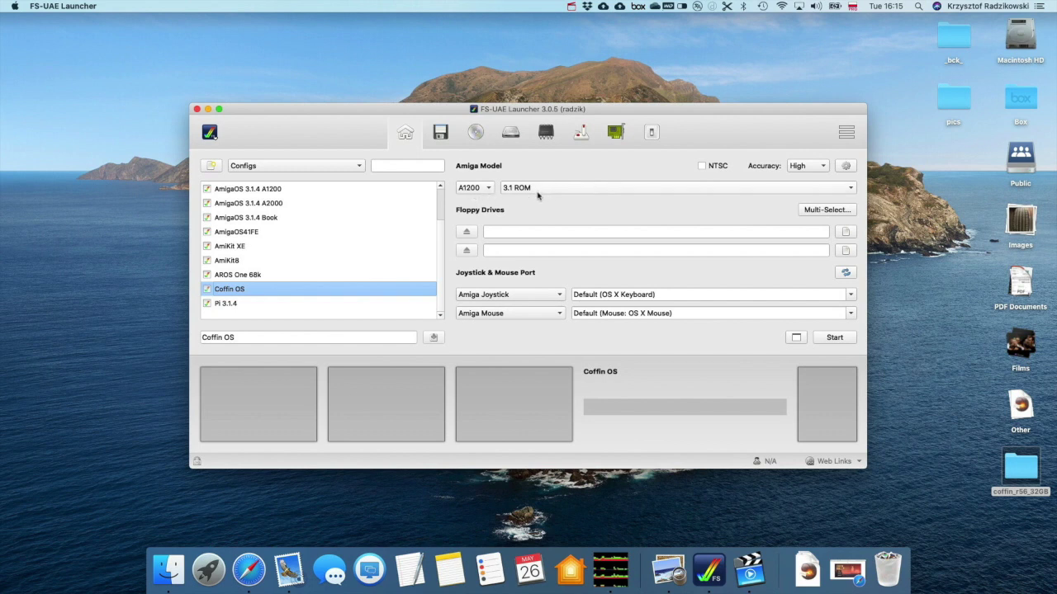
click(440, 134)
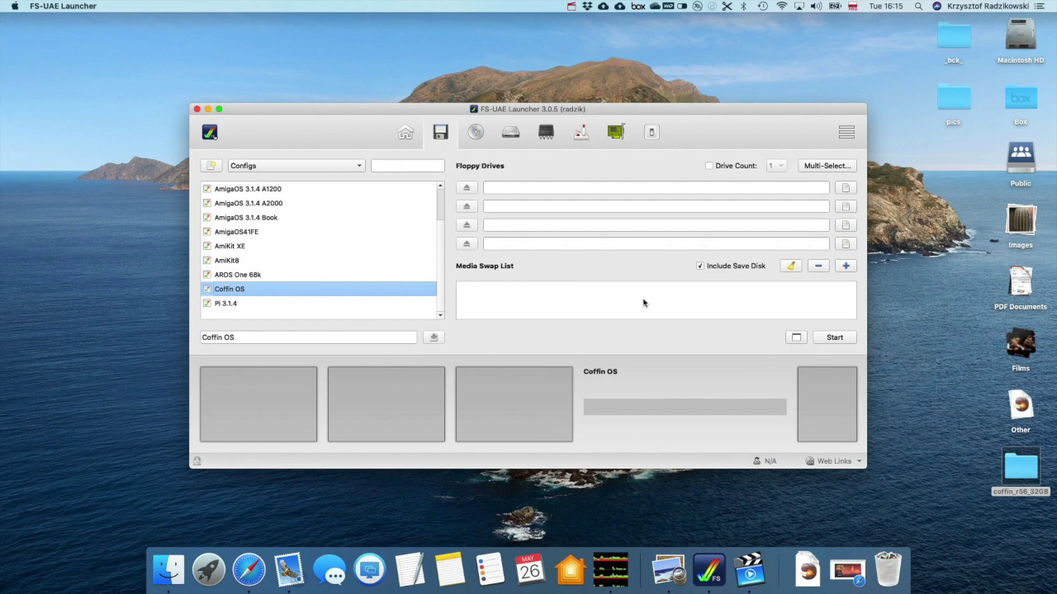
click(846, 266)
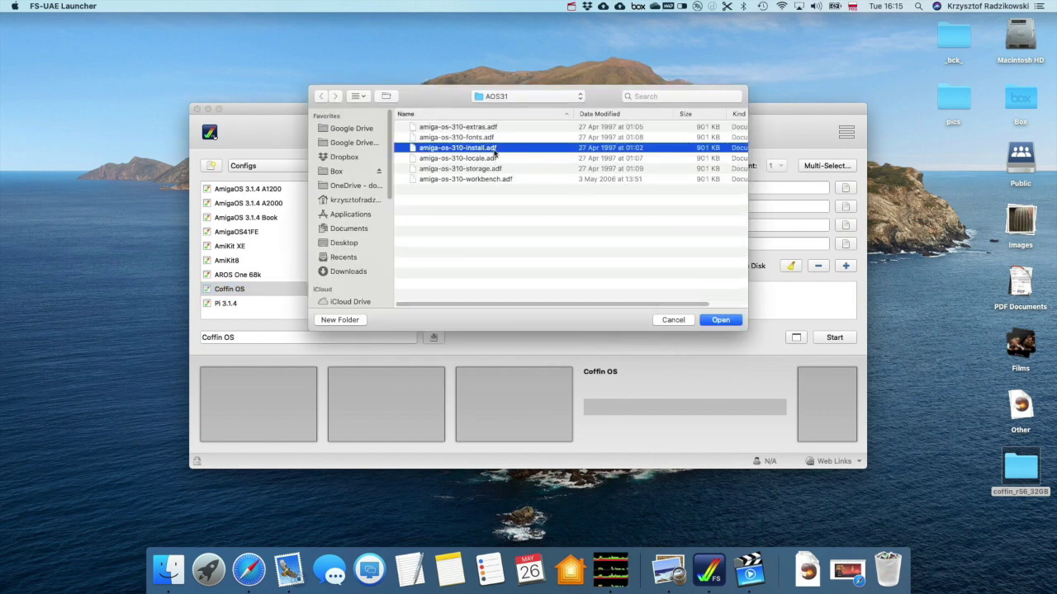
click(494, 149)
click(721, 321)
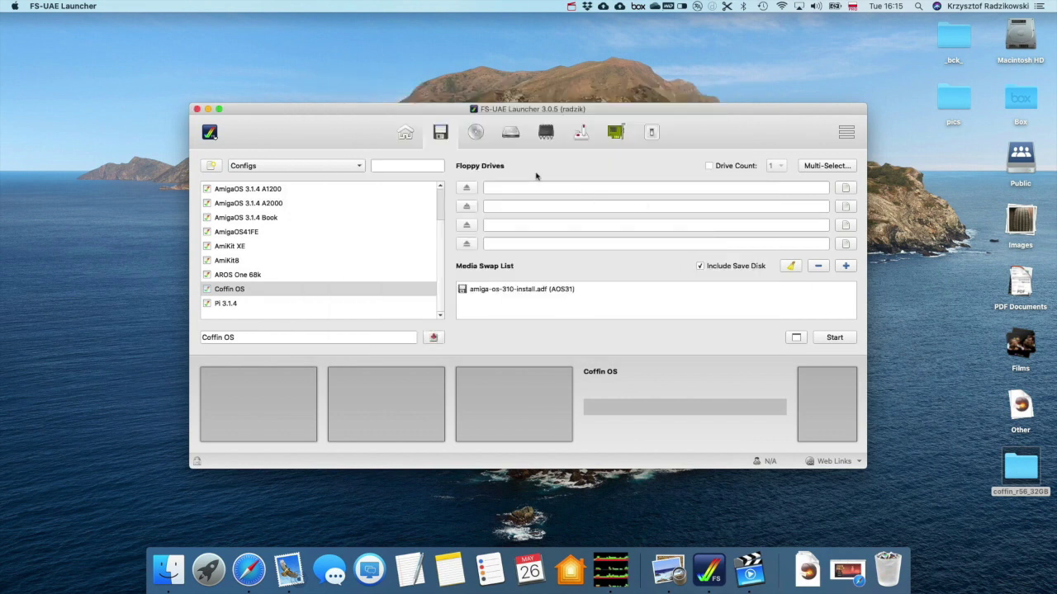
- Check the hard drive settings and look up coffin_r56_32GB.img in the Hard Drives folder without changing the assignment
click(476, 133)
click(511, 136)
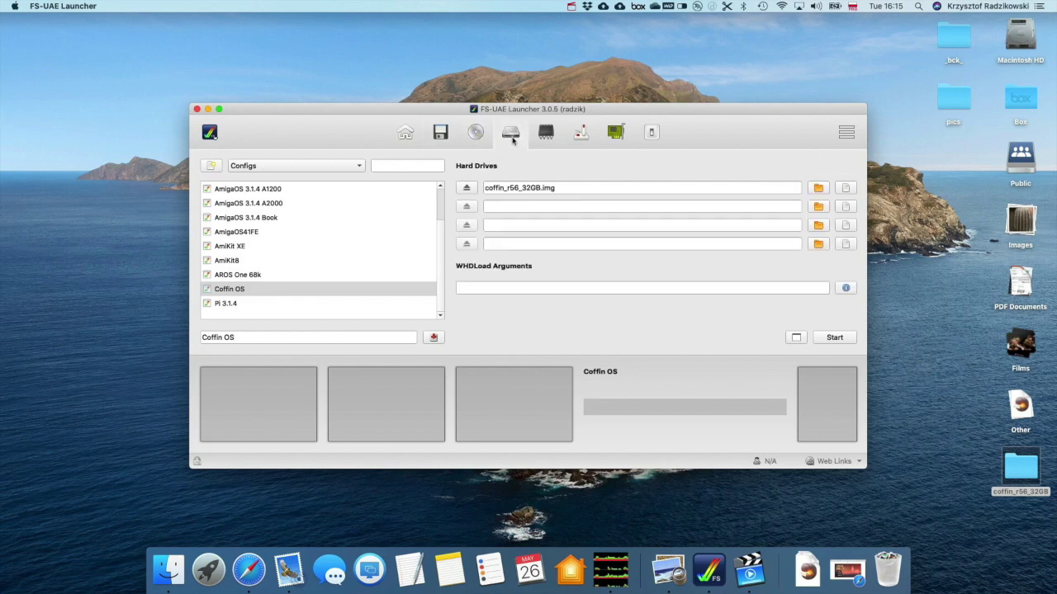
click(845, 190)
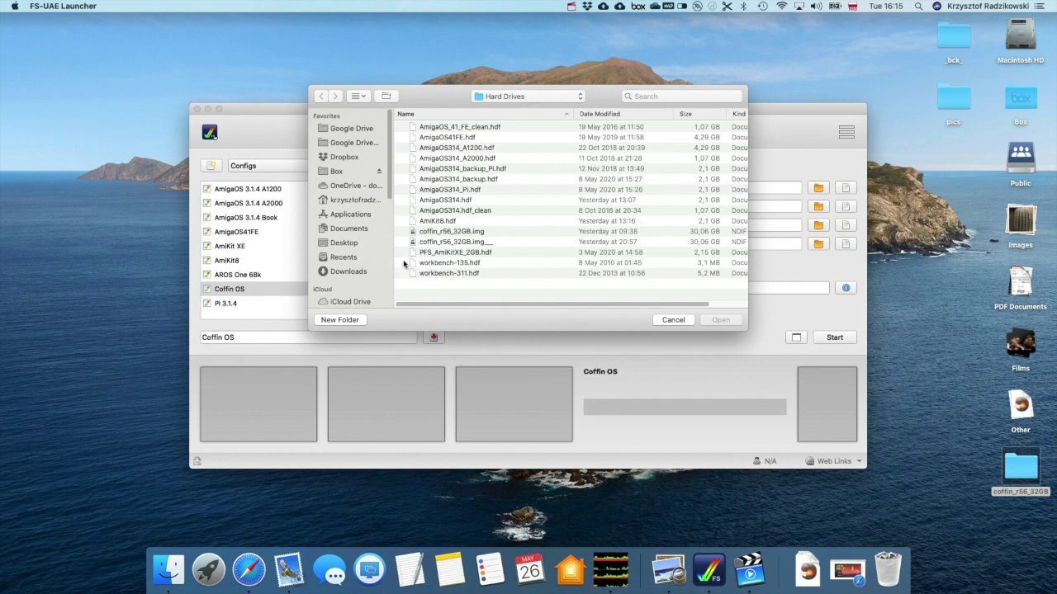
click(497, 234)
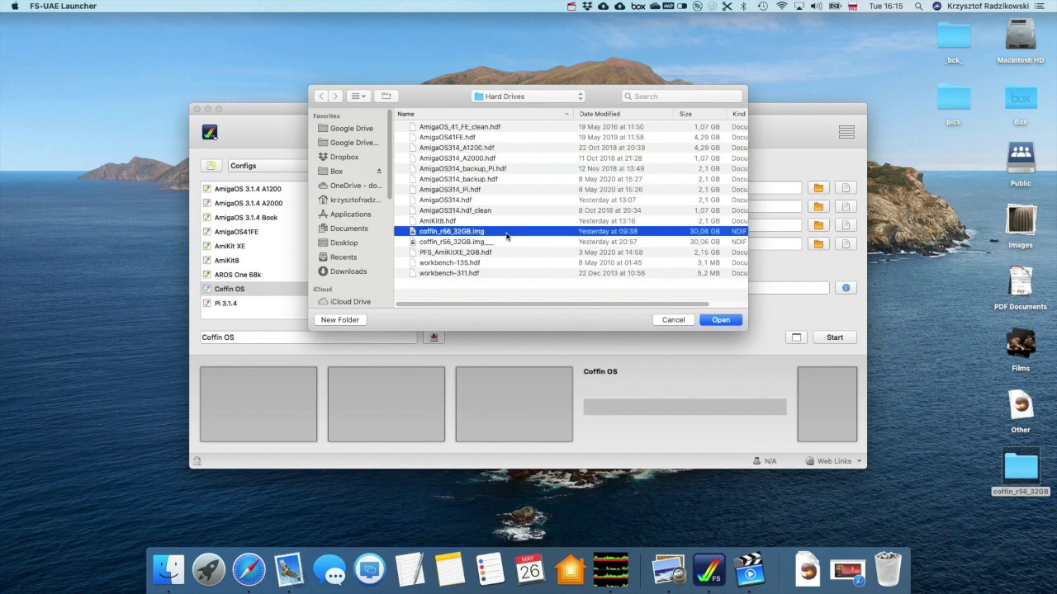
click(670, 321)
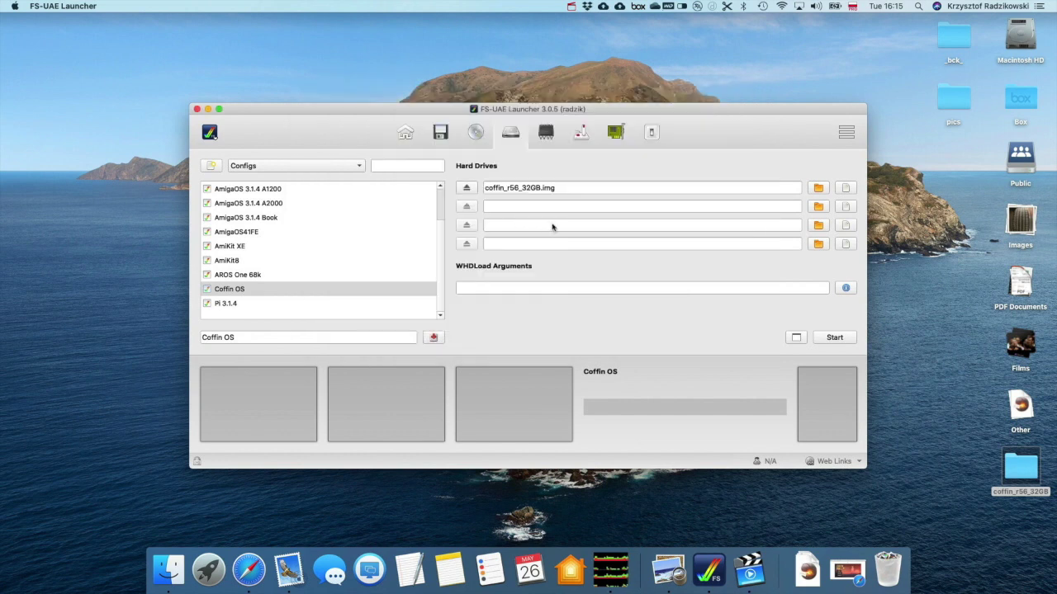
- Check the ROM and RAM settings and look through the available Kickstart ROM files without choosing a different one
click(547, 140)
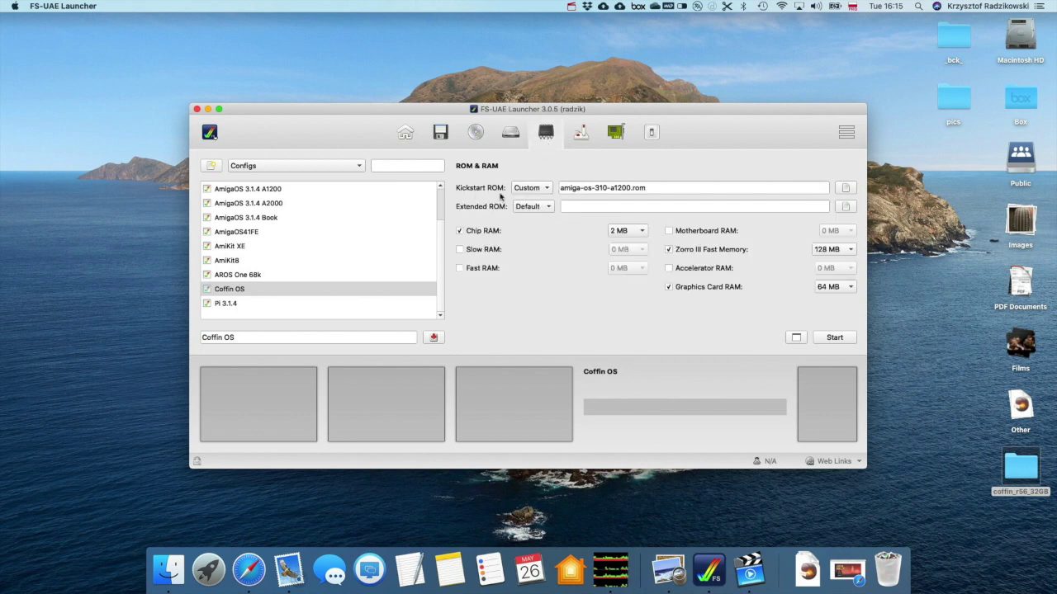
click(843, 190)
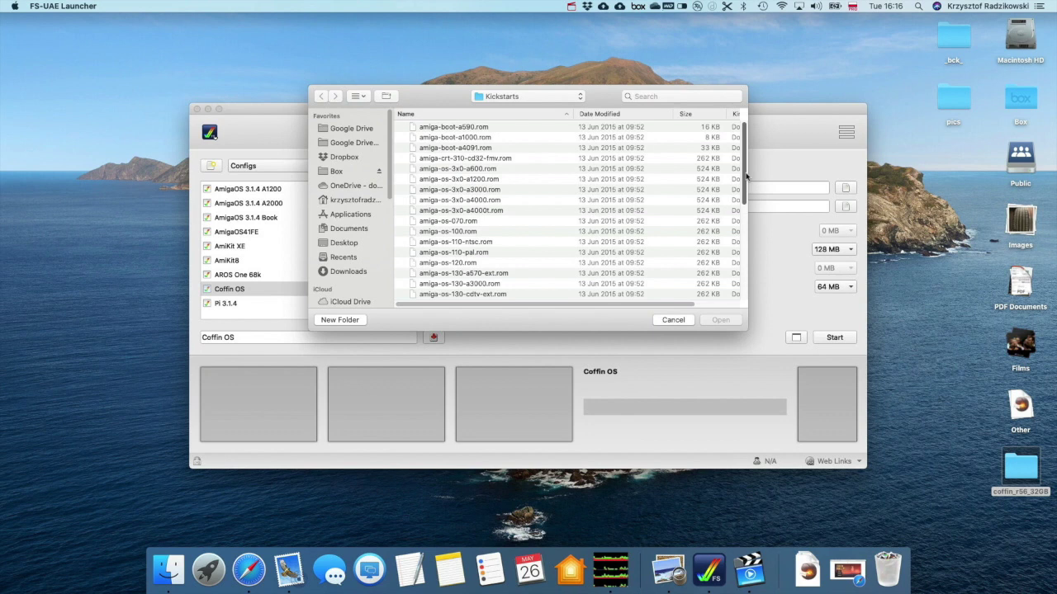
drag(745, 174, 739, 247)
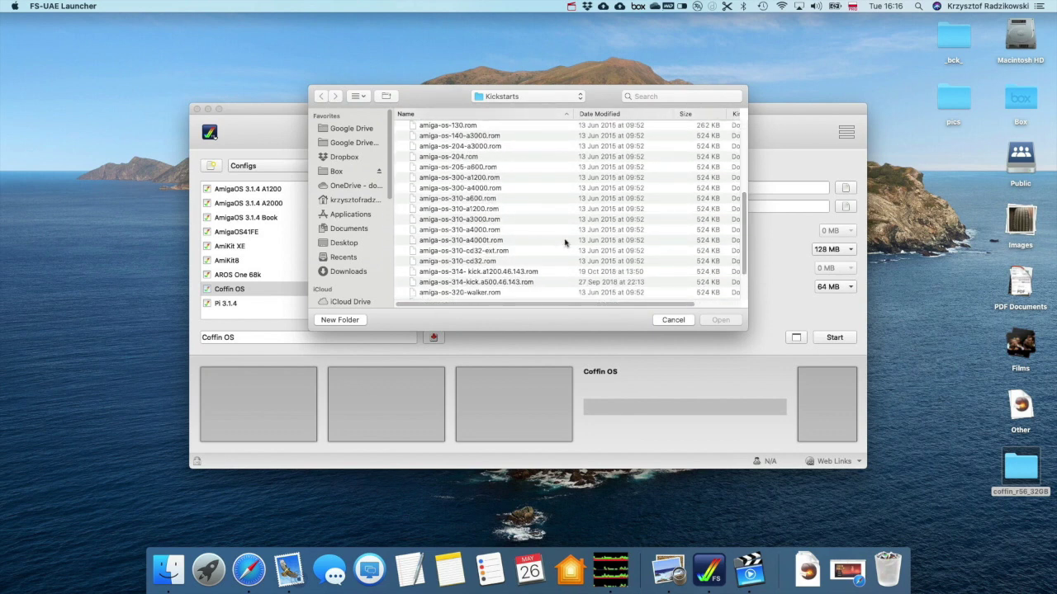
click(673, 319)
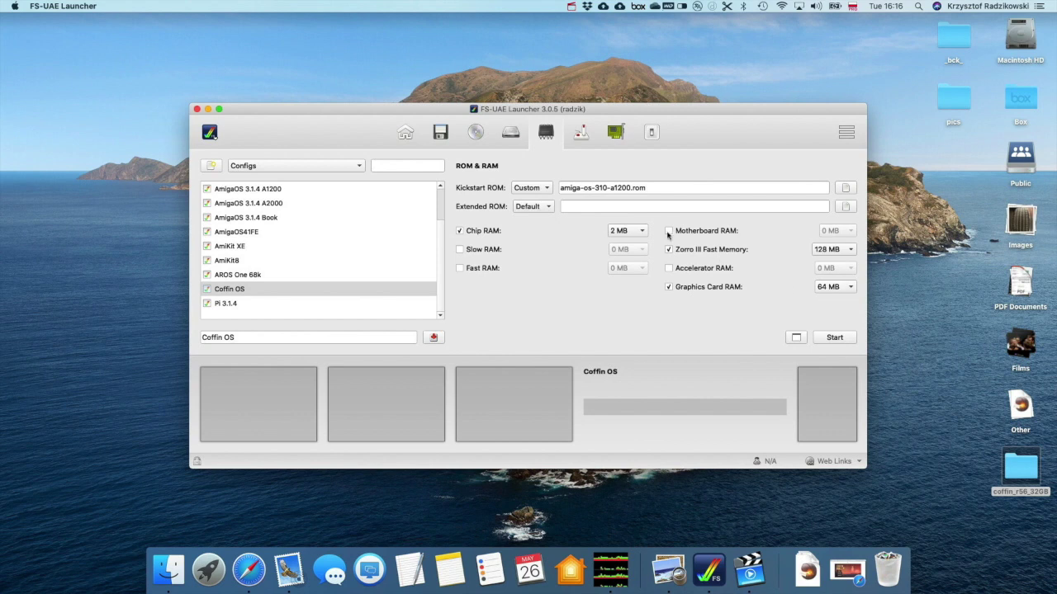
- Review the input device, expansion and CPU settings and the name of the Coffin OS configuration
click(582, 140)
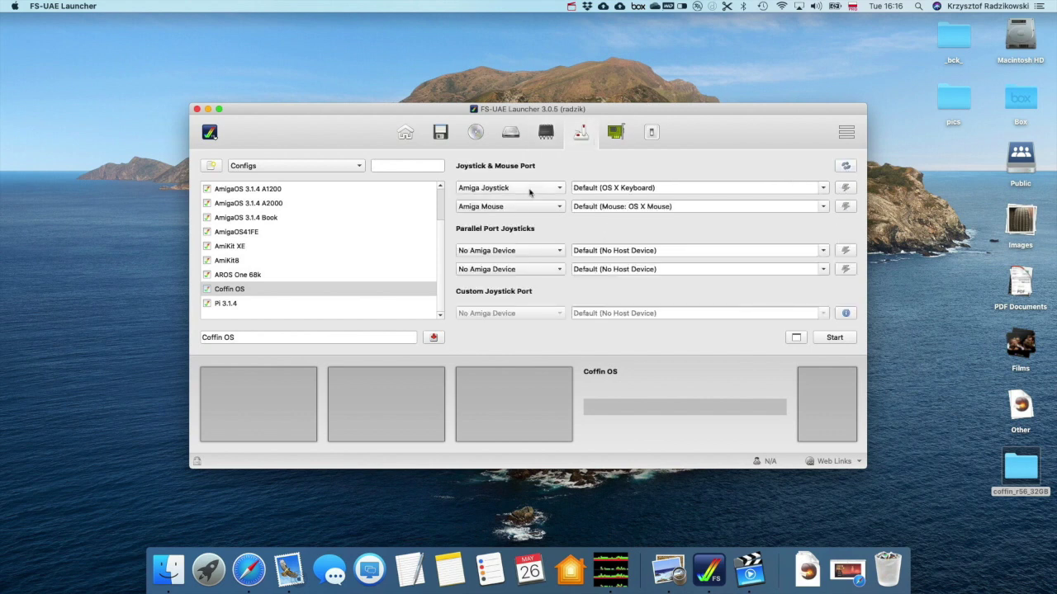
click(614, 137)
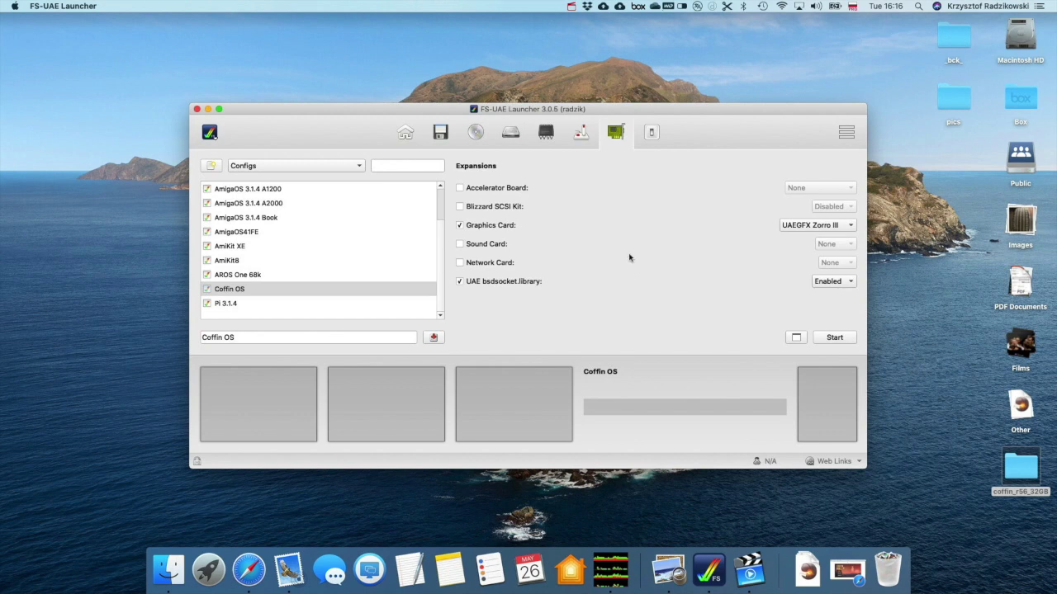
click(651, 133)
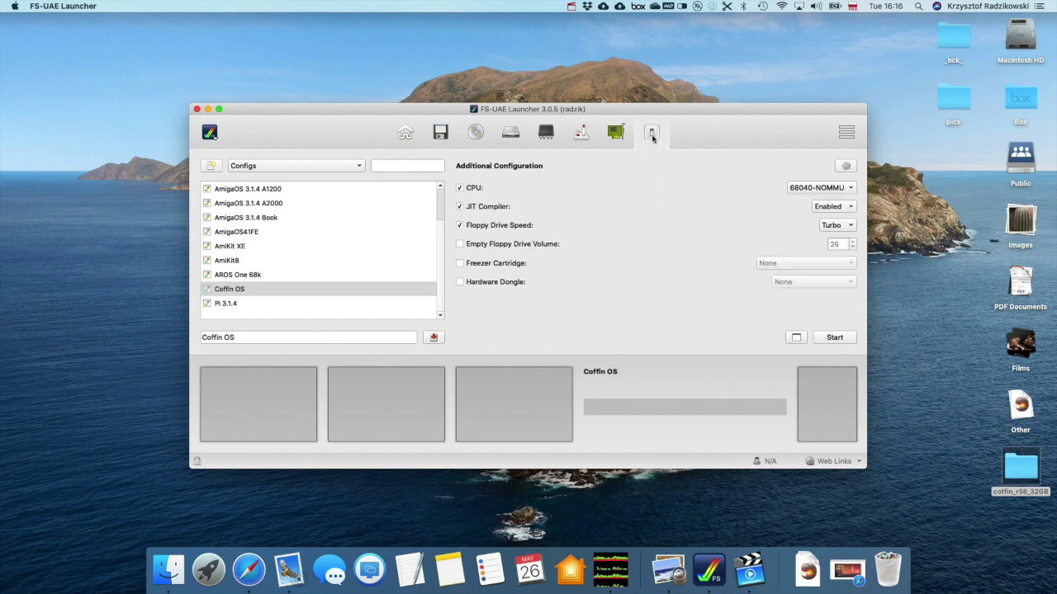
click(850, 190)
click(715, 201)
click(291, 340)
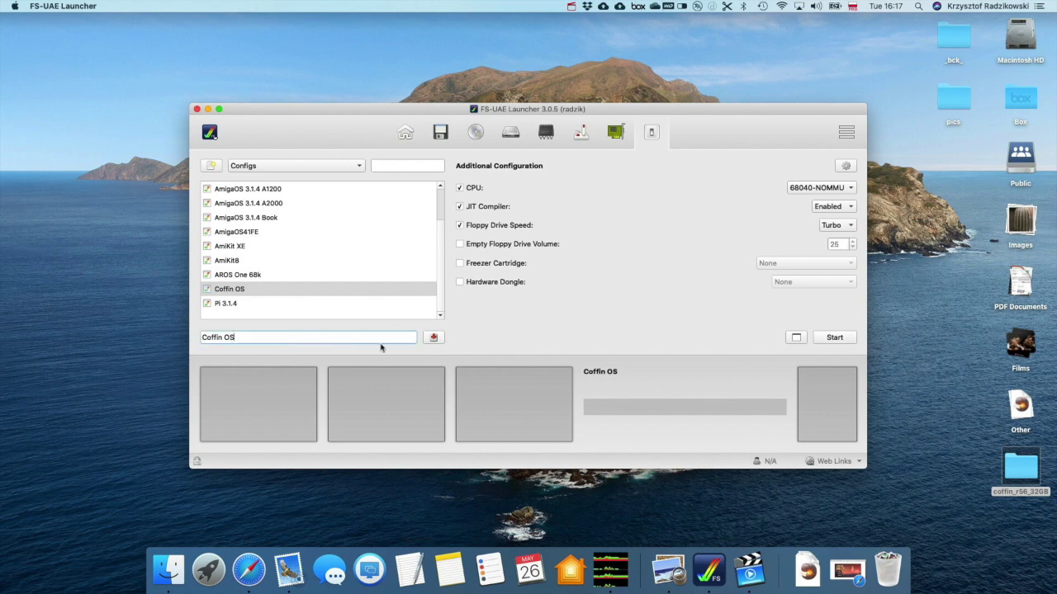
- Start the Coffin OS configuration and switch the emulator window to full screen
click(839, 338)
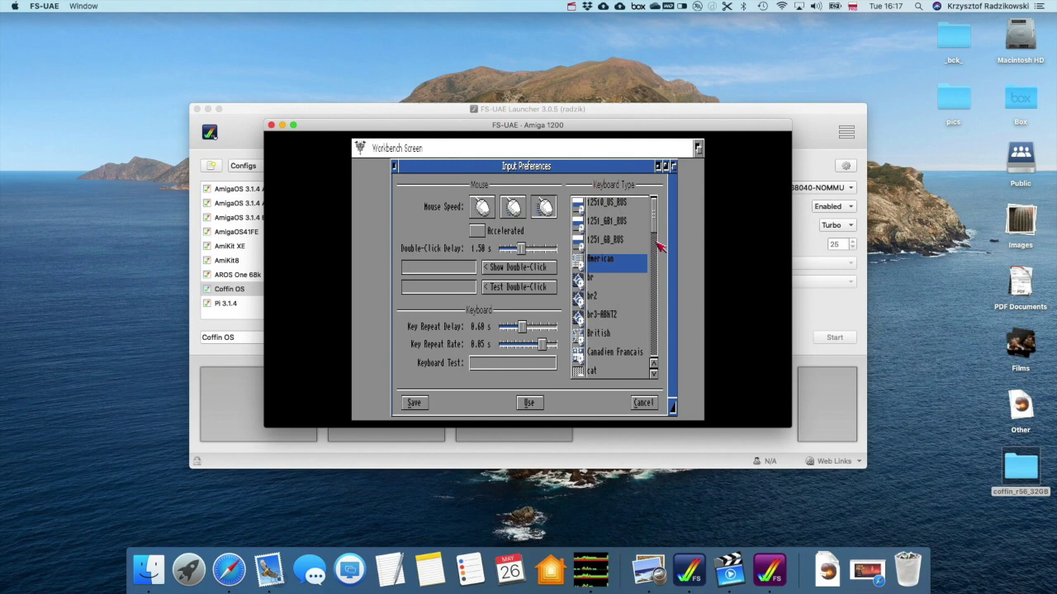
click(294, 125)
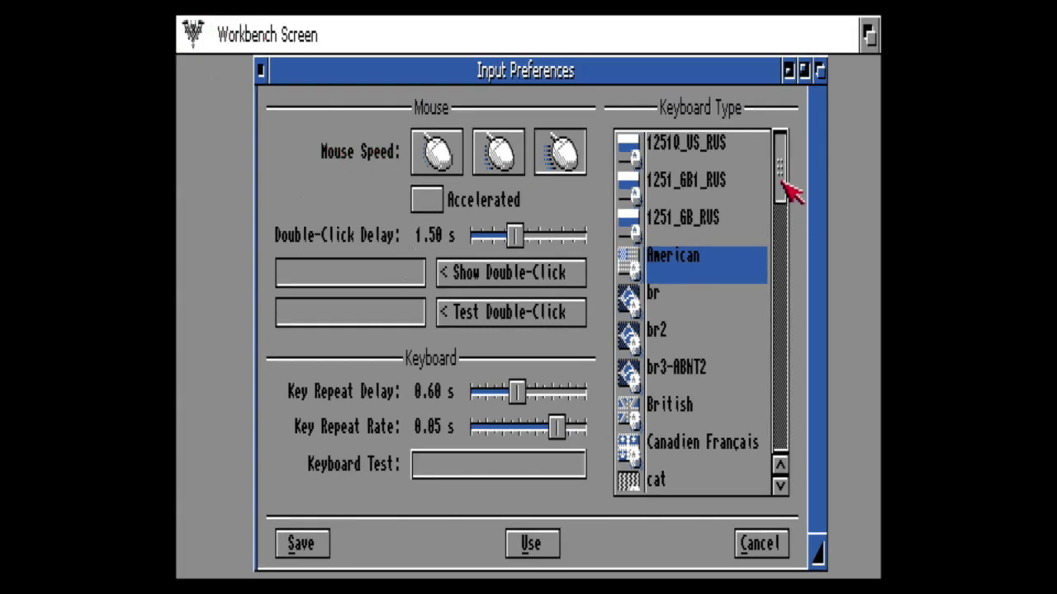
- Complete the first-boot setup by saving the American keyboard and United_states locale preferences and choosing VisualPrefs as the Workbench enhancer
drag(787, 180, 789, 213)
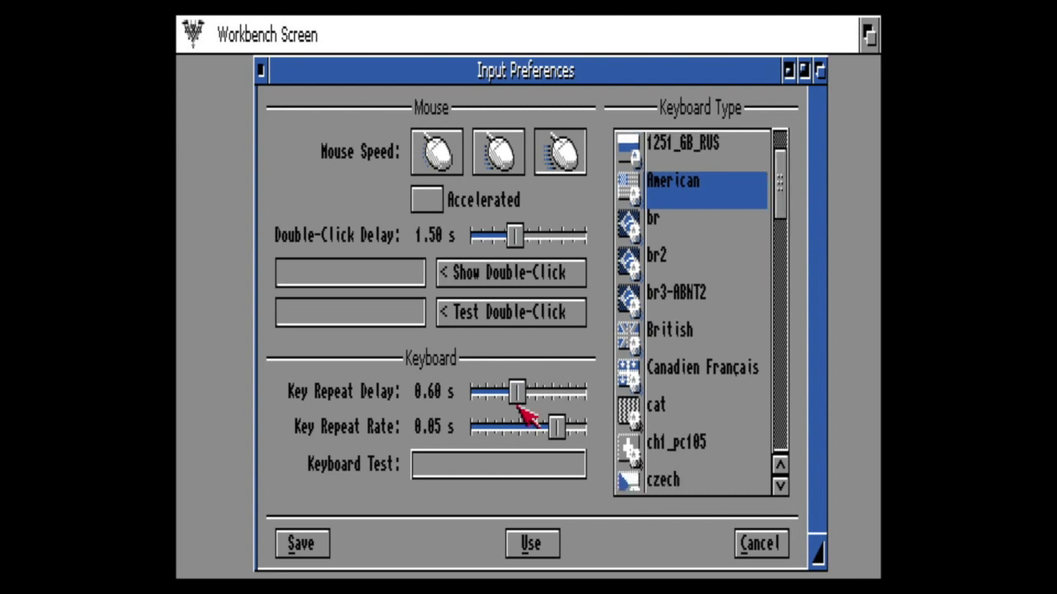
click(318, 540)
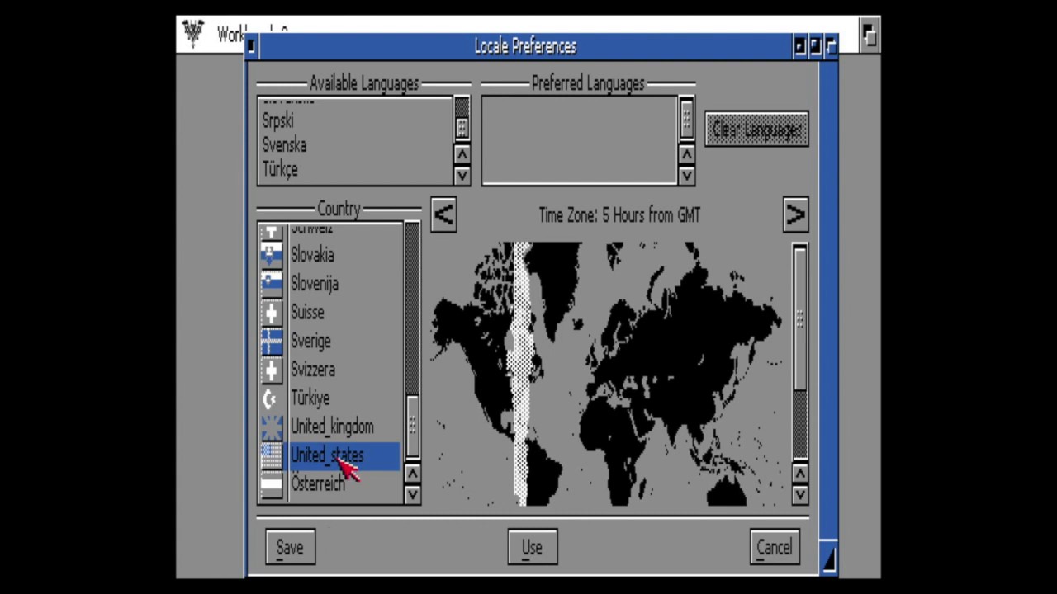
click(290, 549)
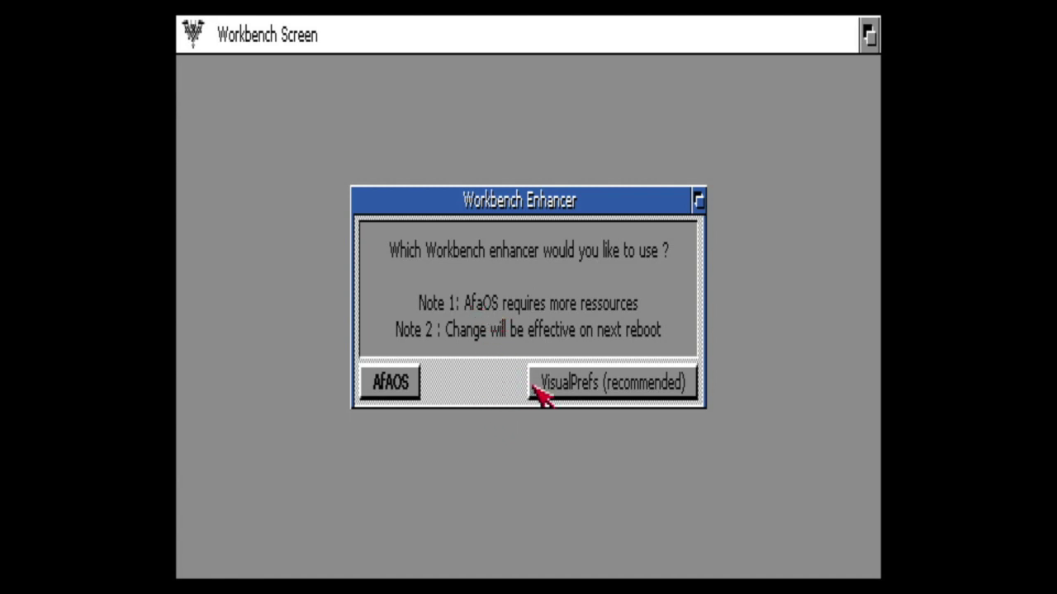
click(576, 386)
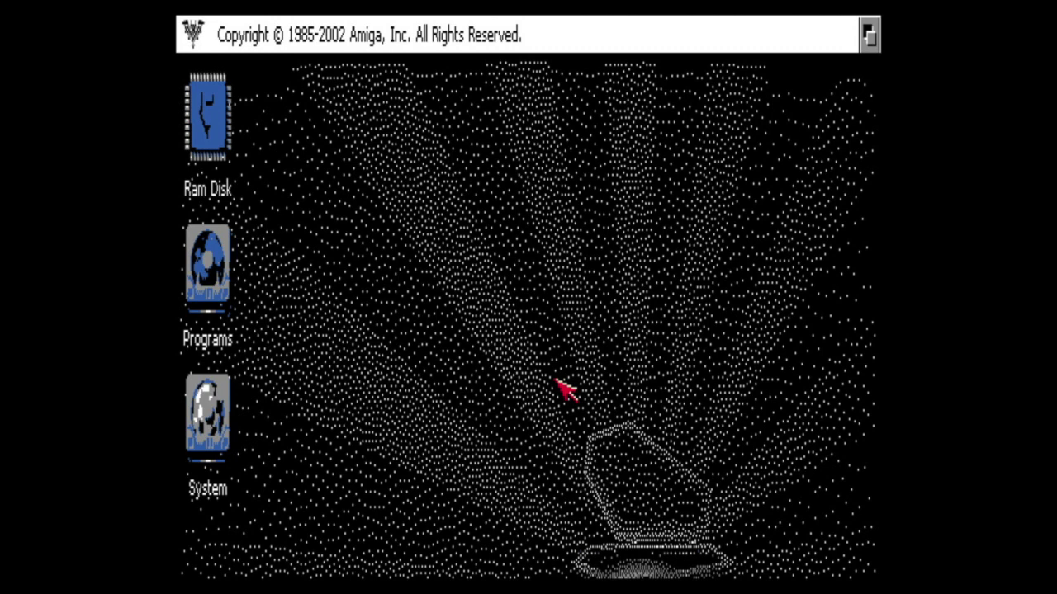
- Set the Workbench screen mode to UAE:1280x 720 32bit BGRA and save the ScreenMode preferences
right_click(443, 48)
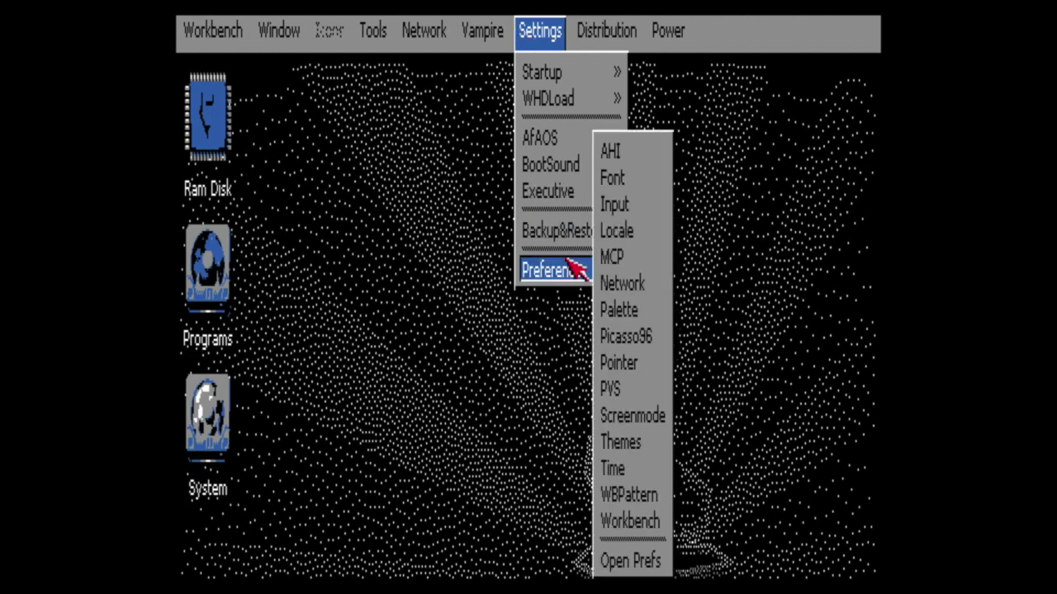
right_click(652, 415)
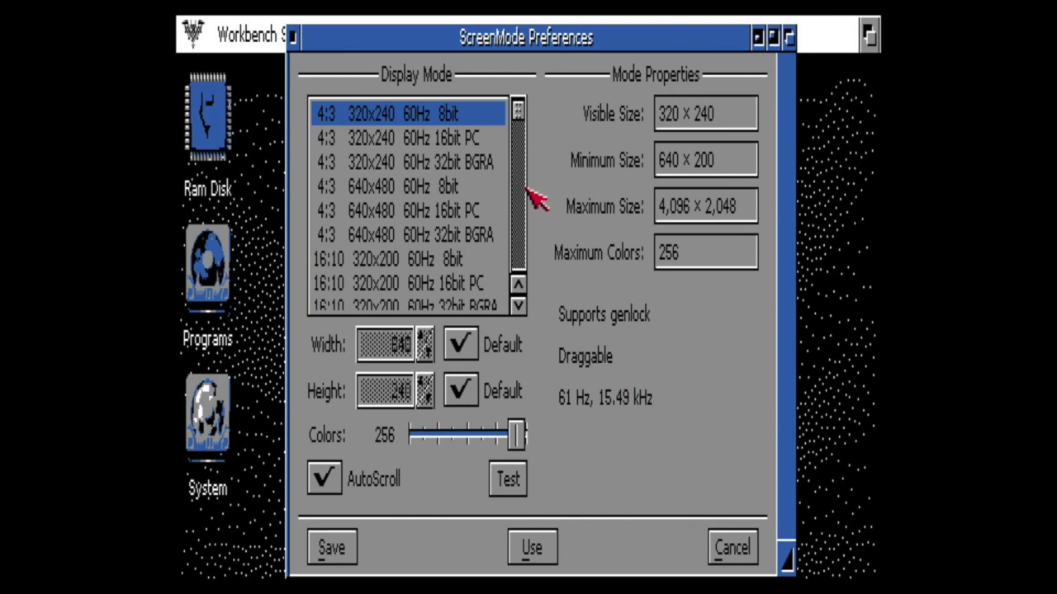
drag(518, 110, 518, 253)
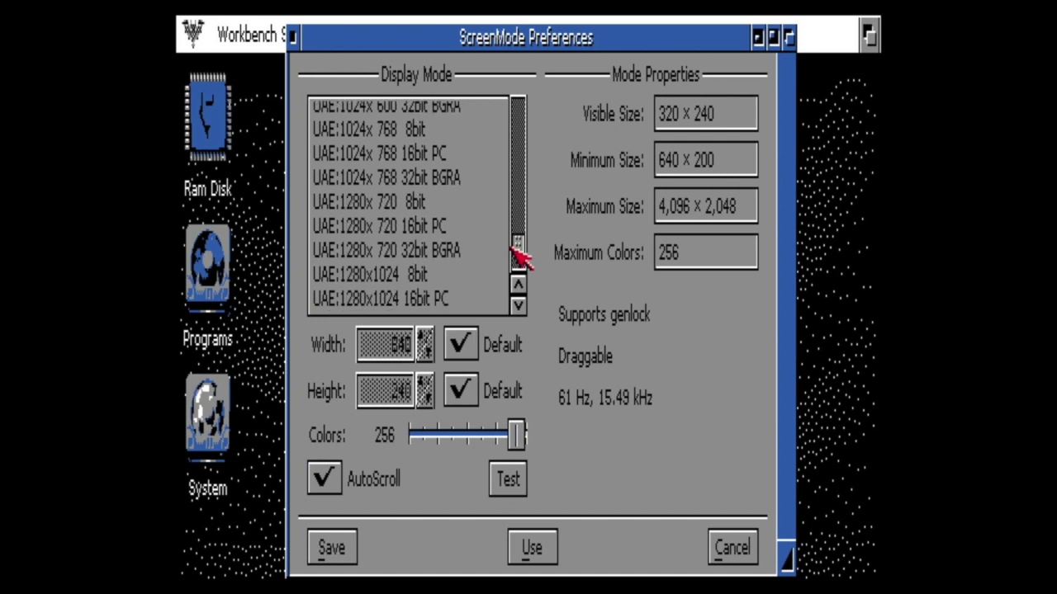
click(467, 251)
click(516, 483)
click(537, 337)
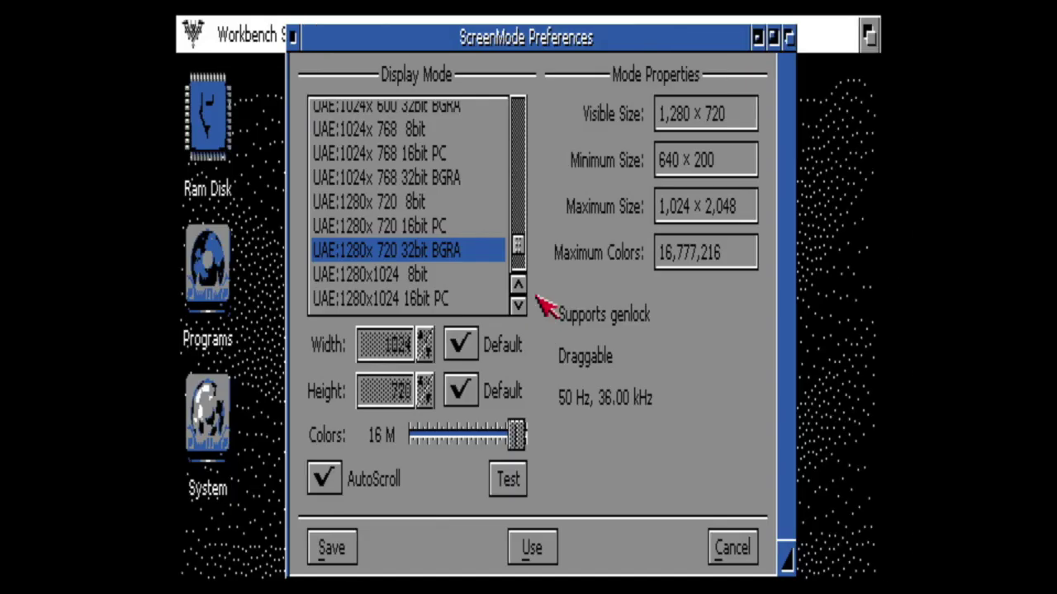
drag(521, 241, 520, 241)
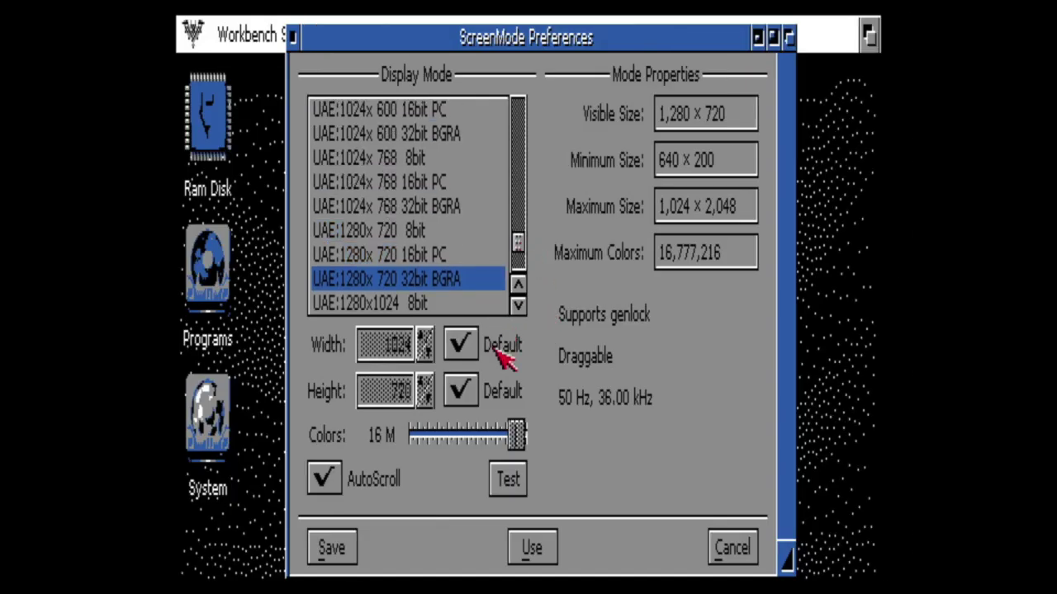
click(330, 549)
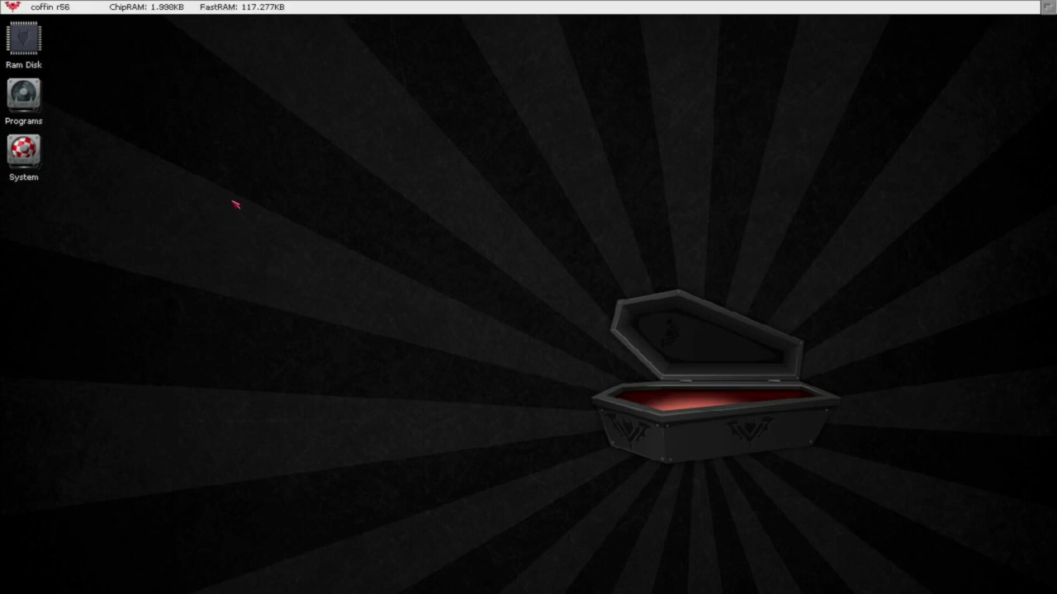
- Reset the emulated Amiga from the emulator's own controls to reboot into Workbench
key(F12)
key(Down)
key(Down)
key(Down)
key(Down)
key(Up)
key(Return)
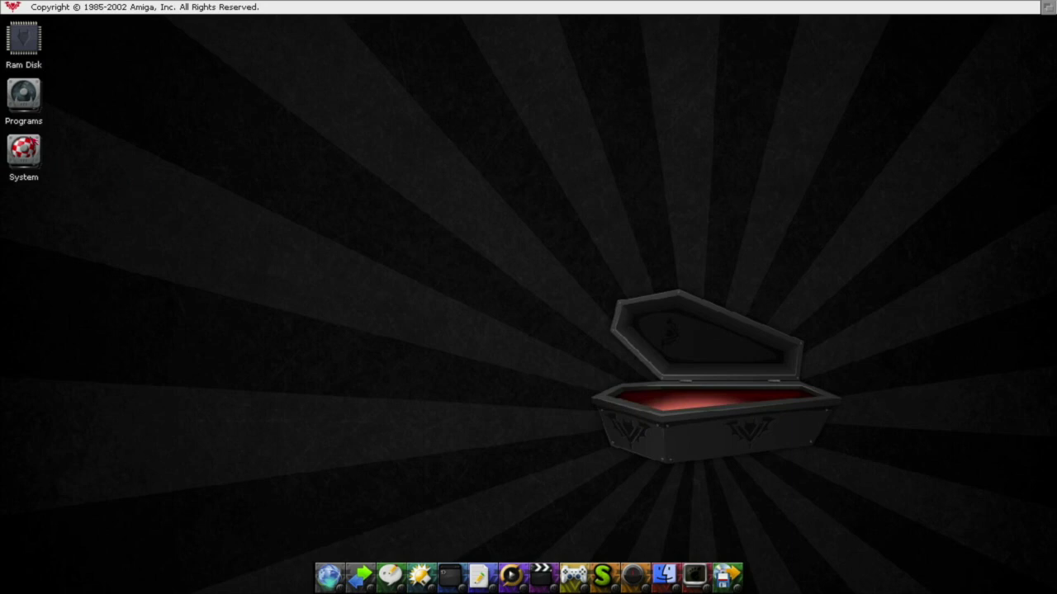
- Look through the Tools drawer on the Programs volume and close it again
double_click(25, 103)
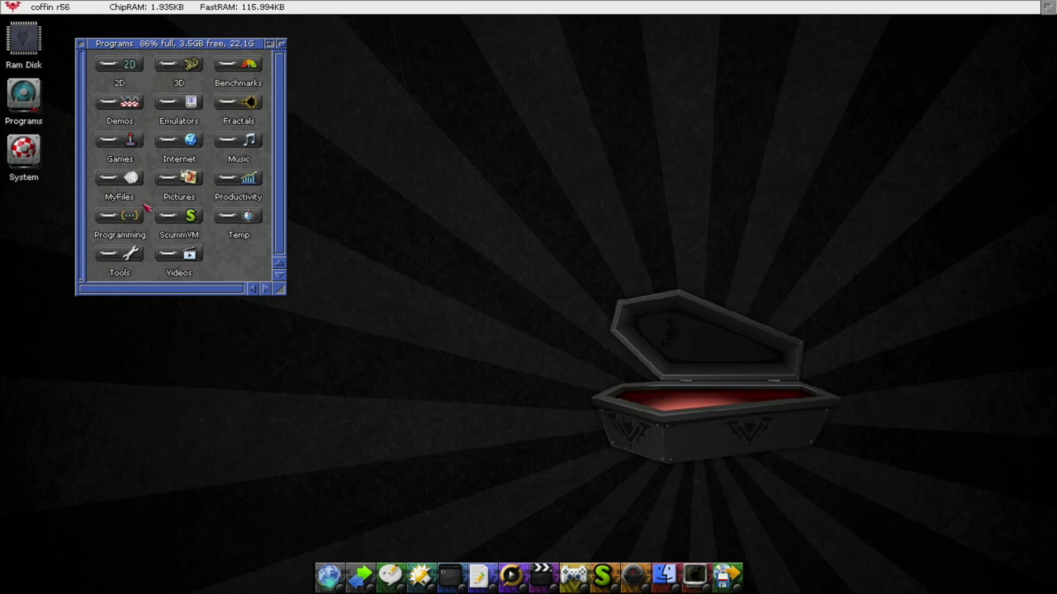
double_click(129, 261)
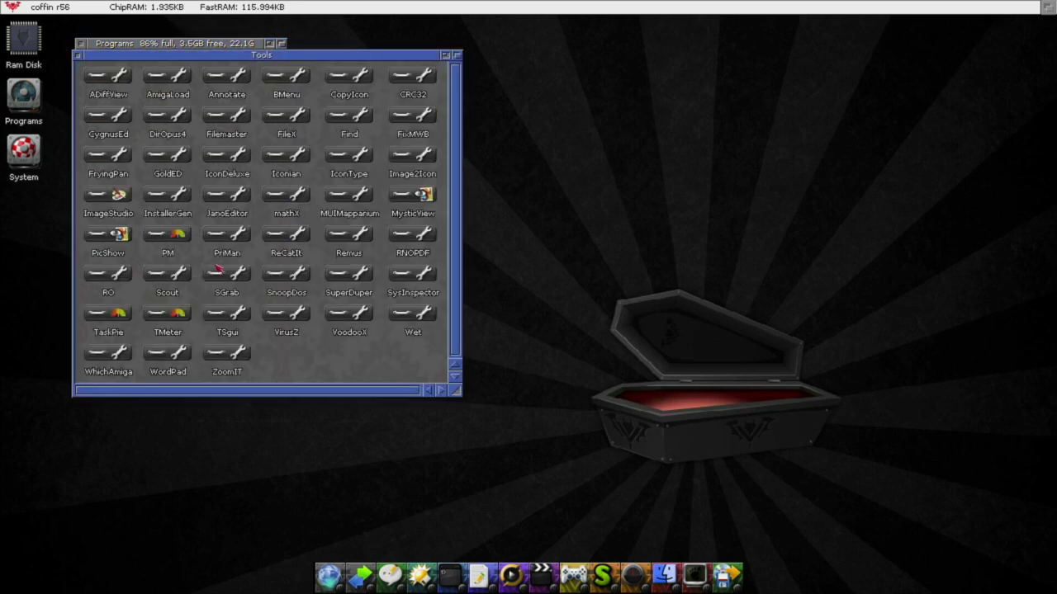
click(78, 55)
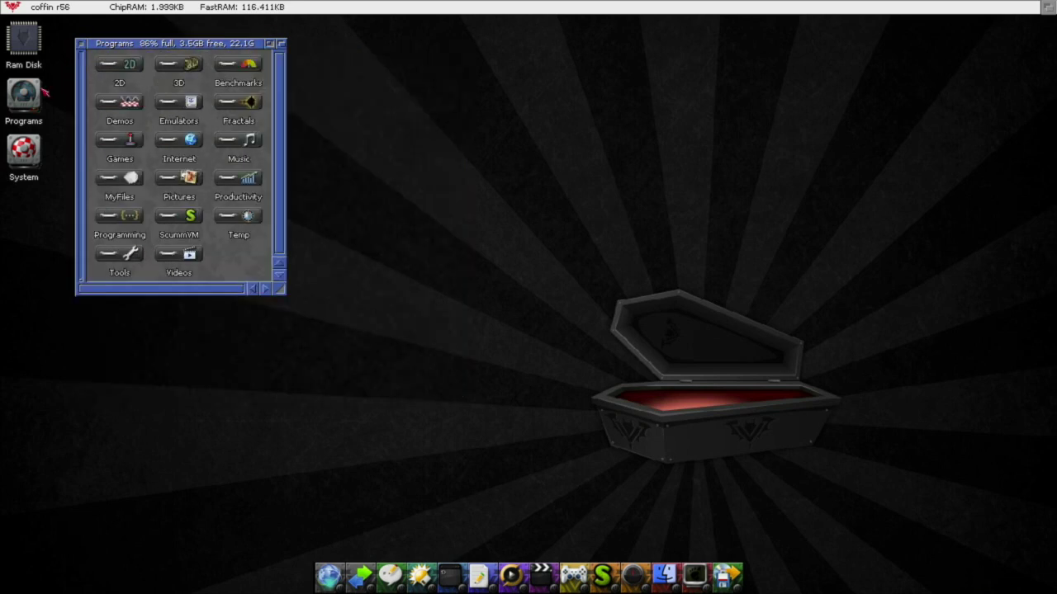
- Run ShowConfig from the Tools drawer of the System volume to check the processor, Kickstart and RAM, then close its output
double_click(33, 147)
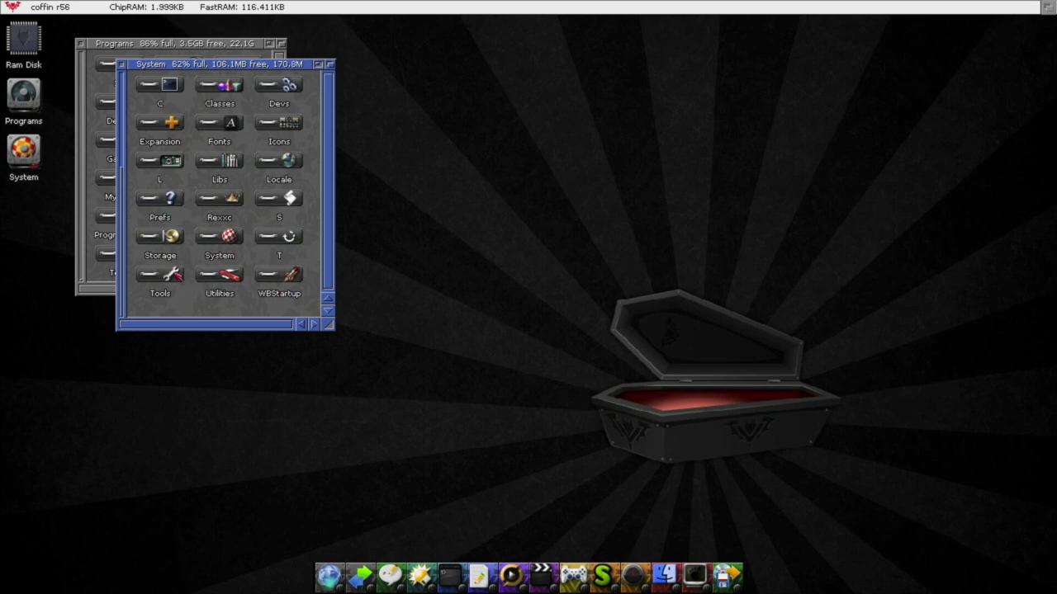
double_click(169, 275)
double_click(137, 238)
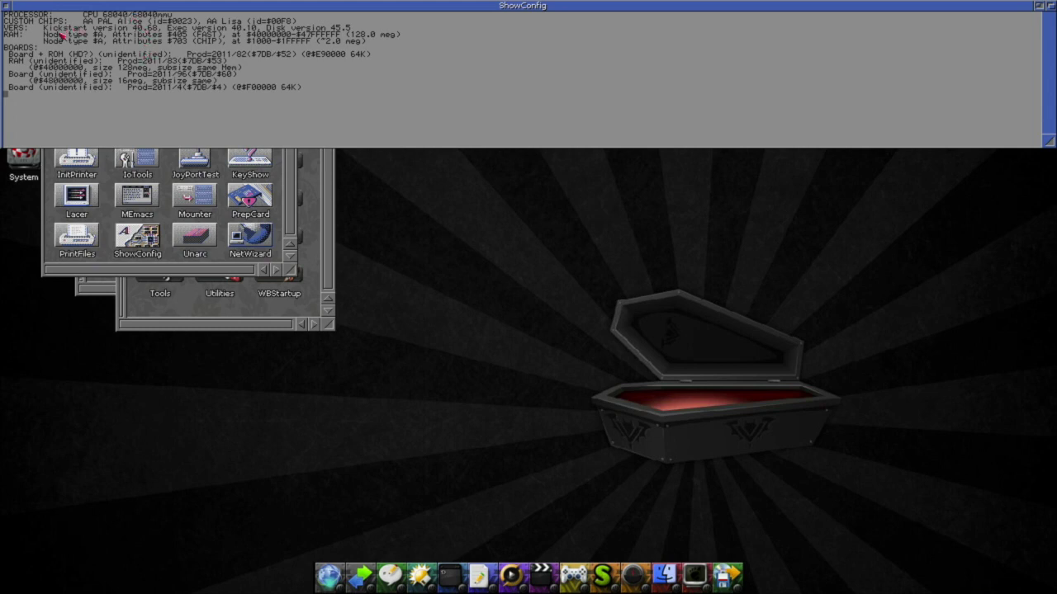
click(8, 6)
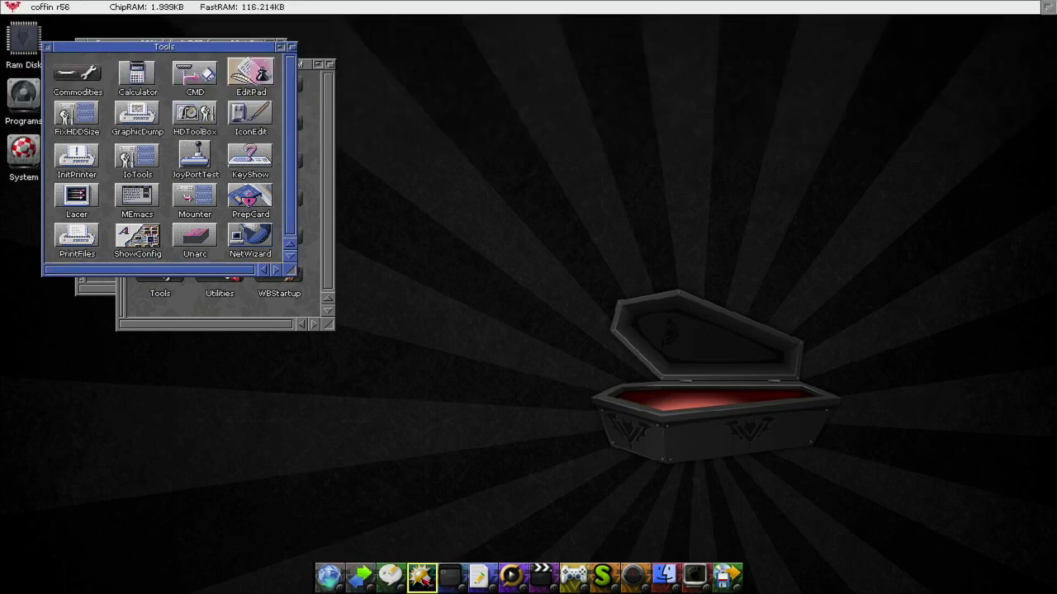
- Start Directory Opus, list the DH0:Libs directory and select 68040.disabled
click(421, 576)
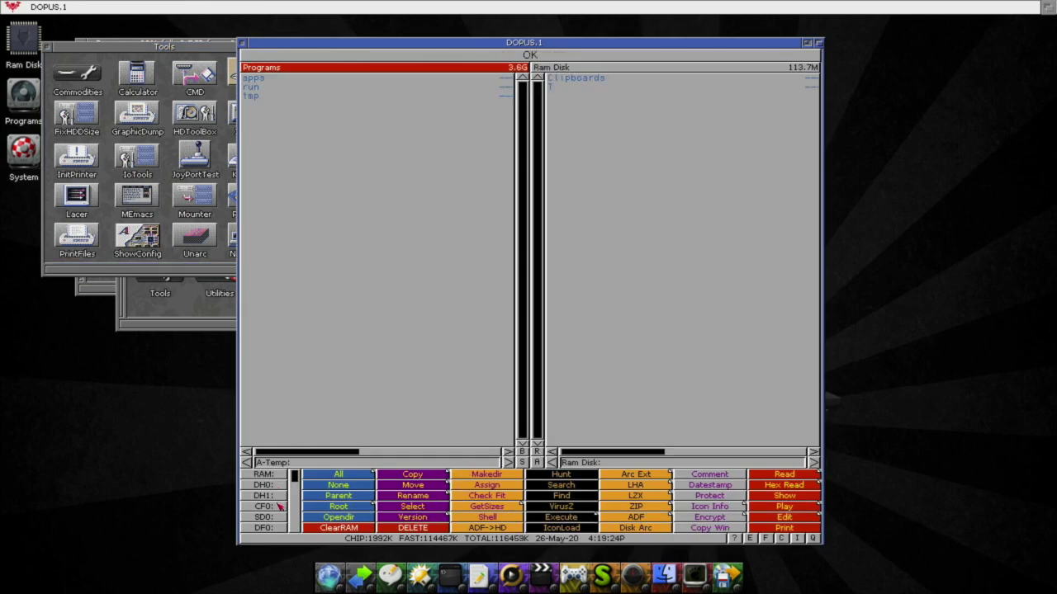
click(273, 485)
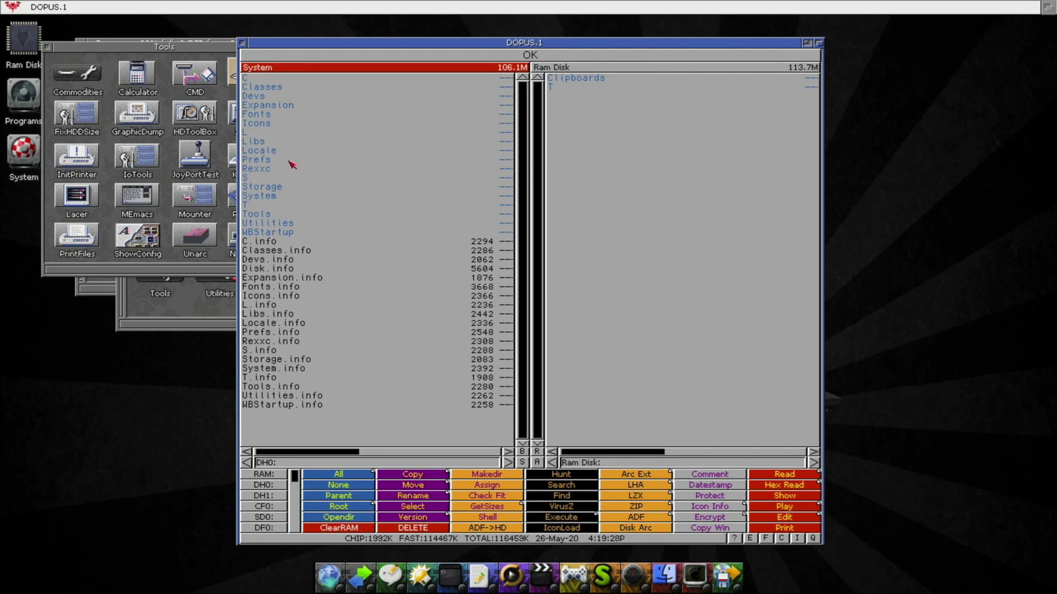
double_click(268, 142)
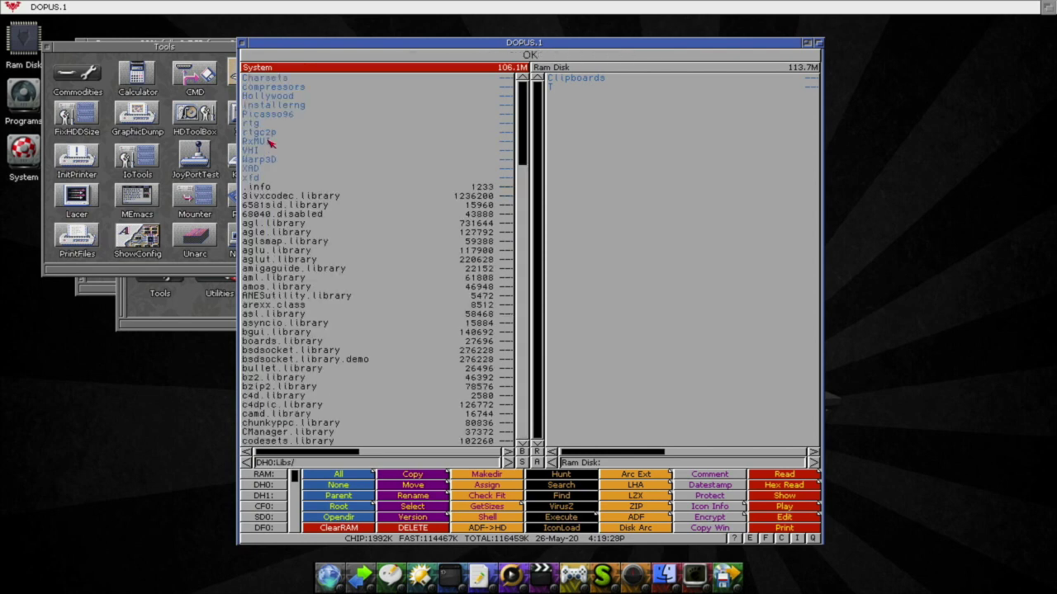
click(312, 216)
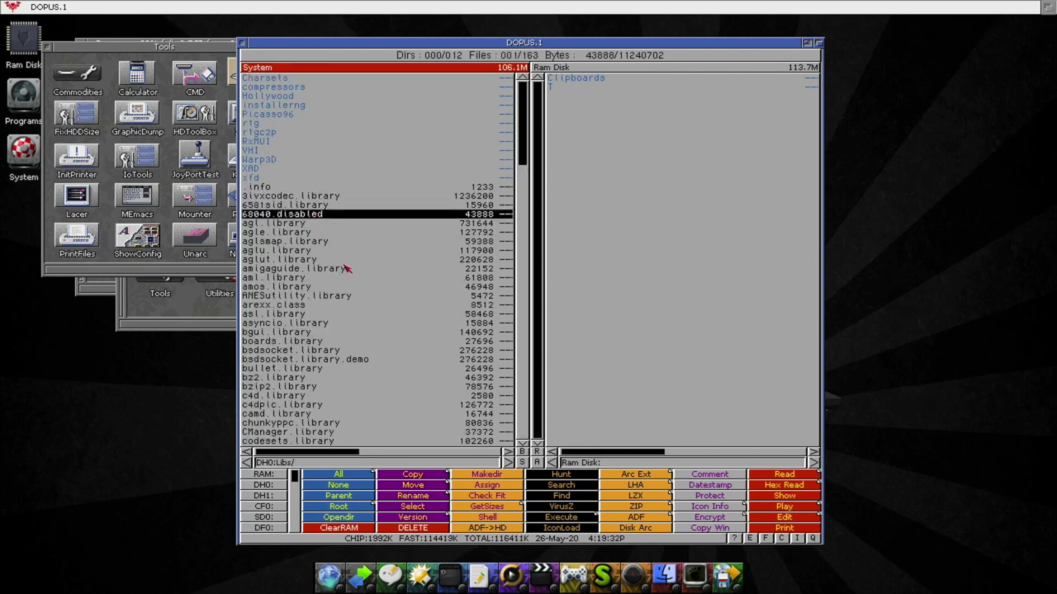
- Make the Ram Disk file list active and insert AMIGA-OS-310-INSTALL.ADF into floppy drive DF0
click(584, 353)
key(F12)
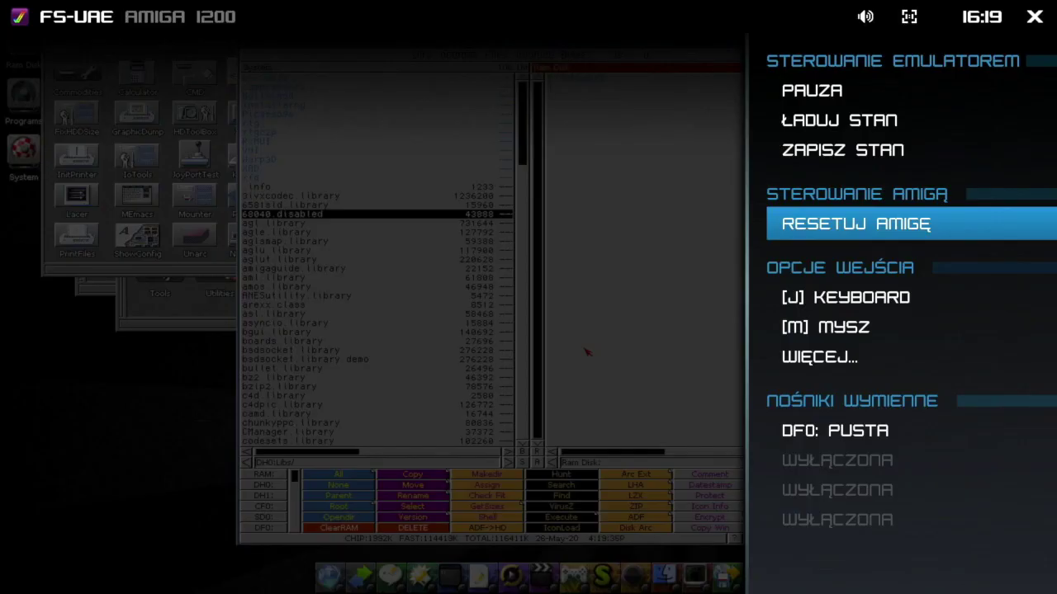
key(Down)
key(Down)
key(Down)
key(Down)
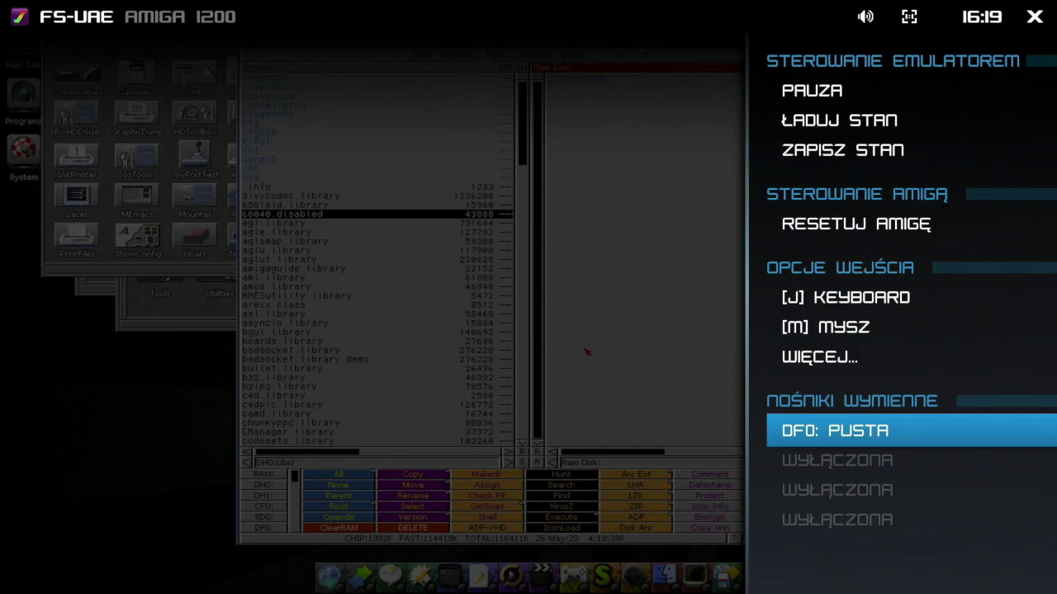
key(Return)
key(F12)
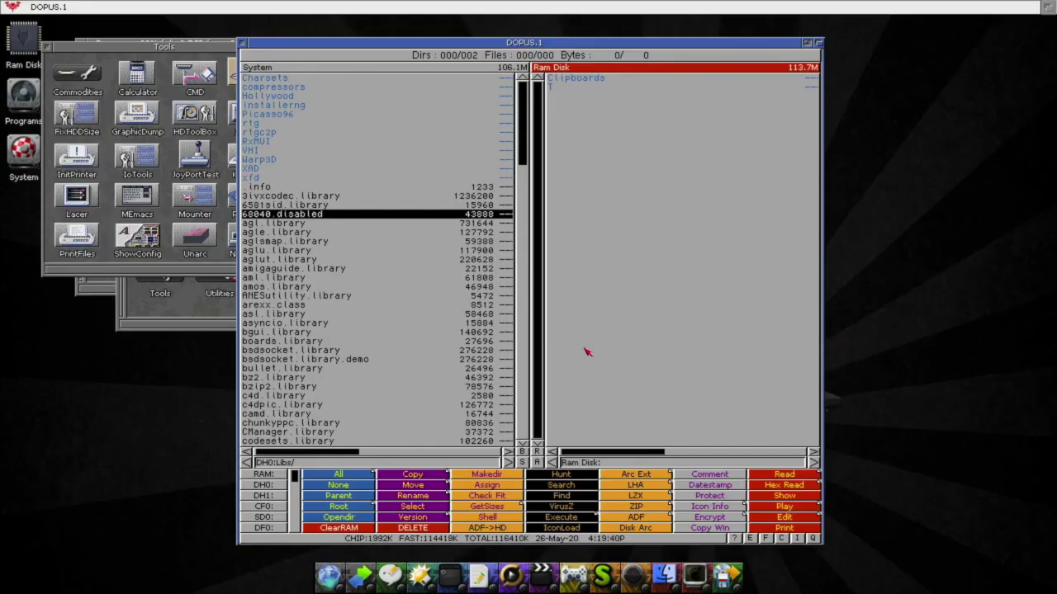
- List the Libs directory of the Install3.1 floppy beside DH0:Libs and select 68040.library
click(522, 310)
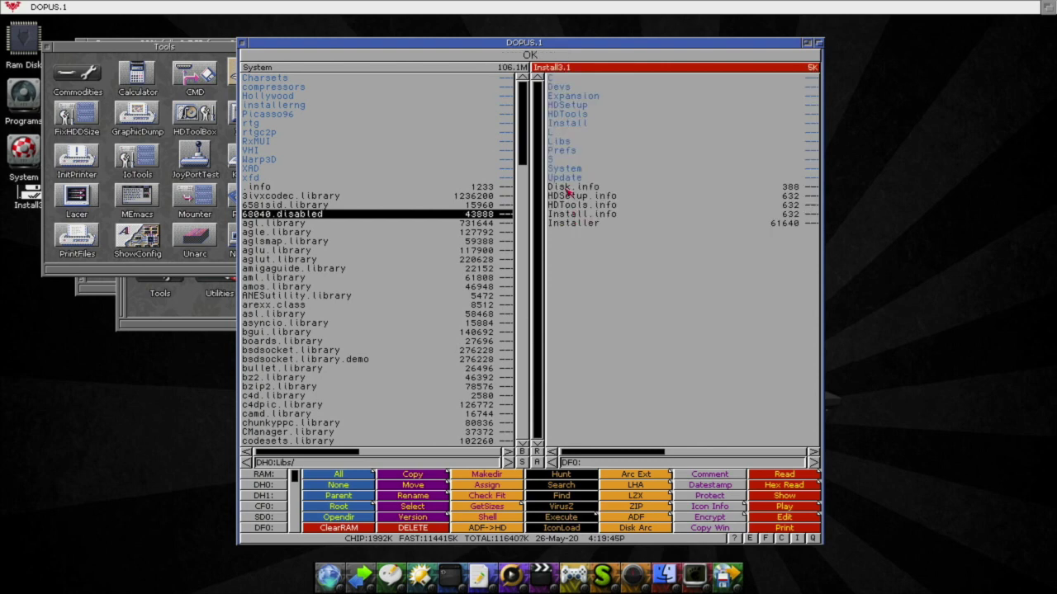
double_click(573, 141)
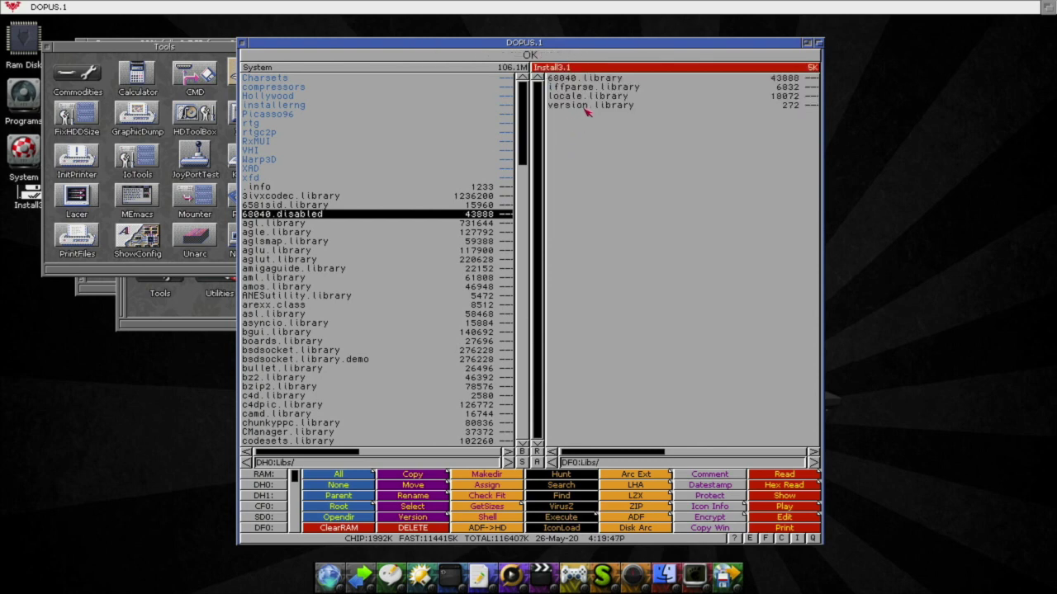
click(582, 78)
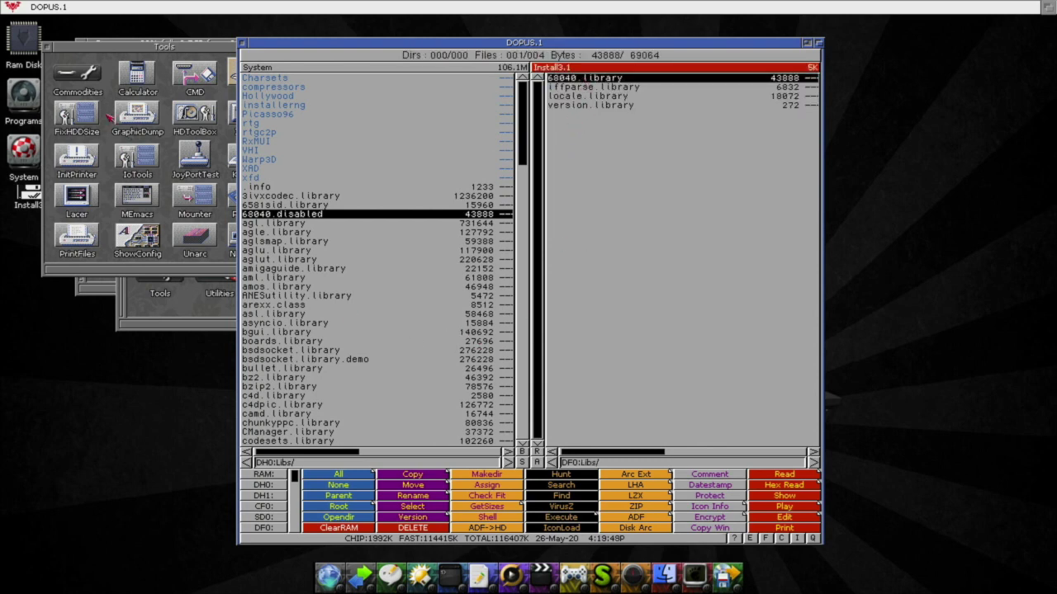
- Close the System Tools drawer and look through the Pictures drawer on the Programs volume
click(48, 47)
double_click(36, 101)
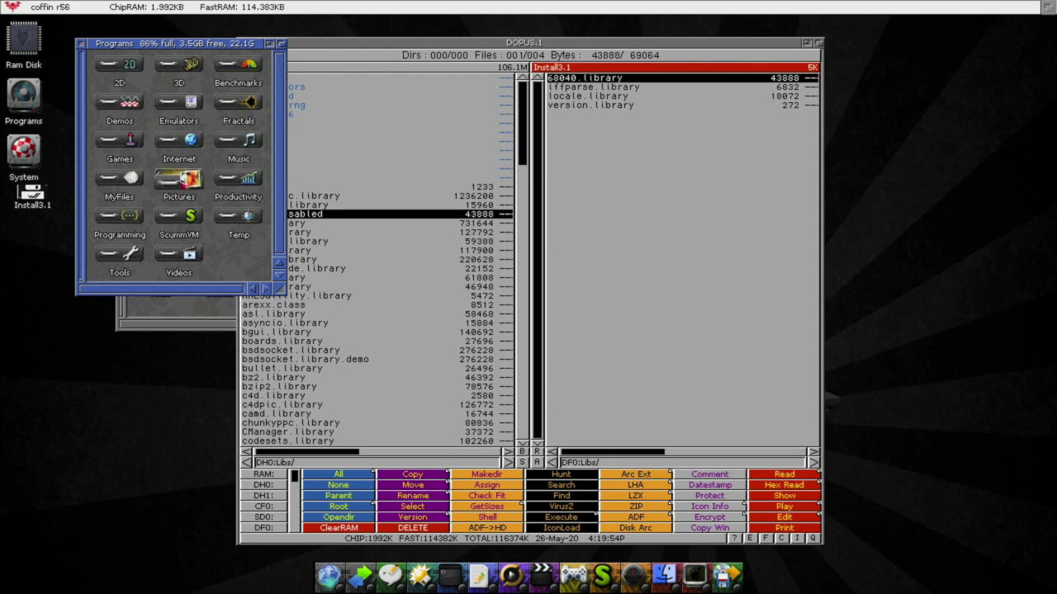
double_click(176, 196)
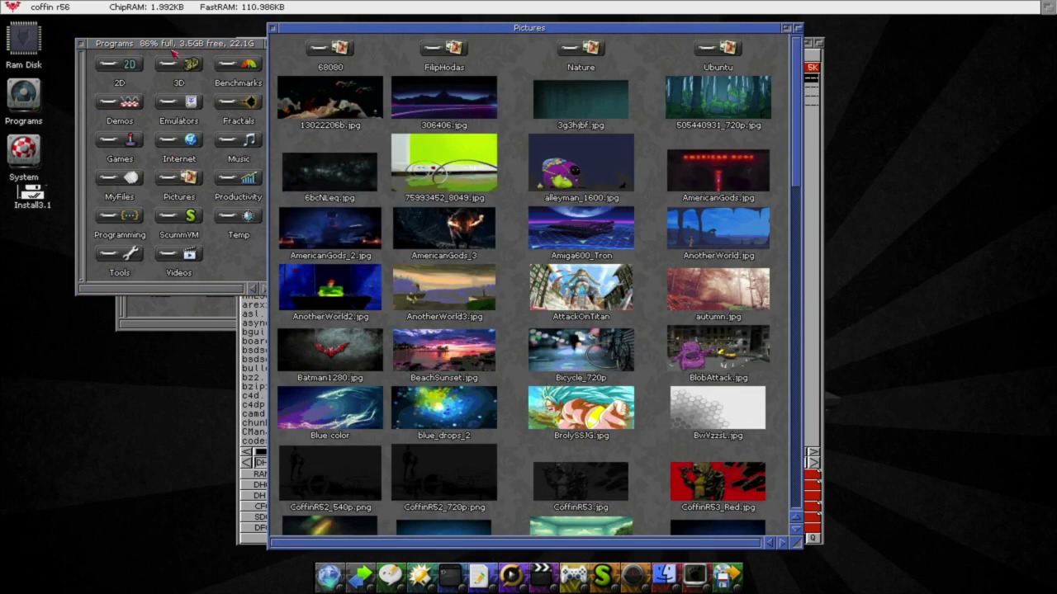
click(274, 29)
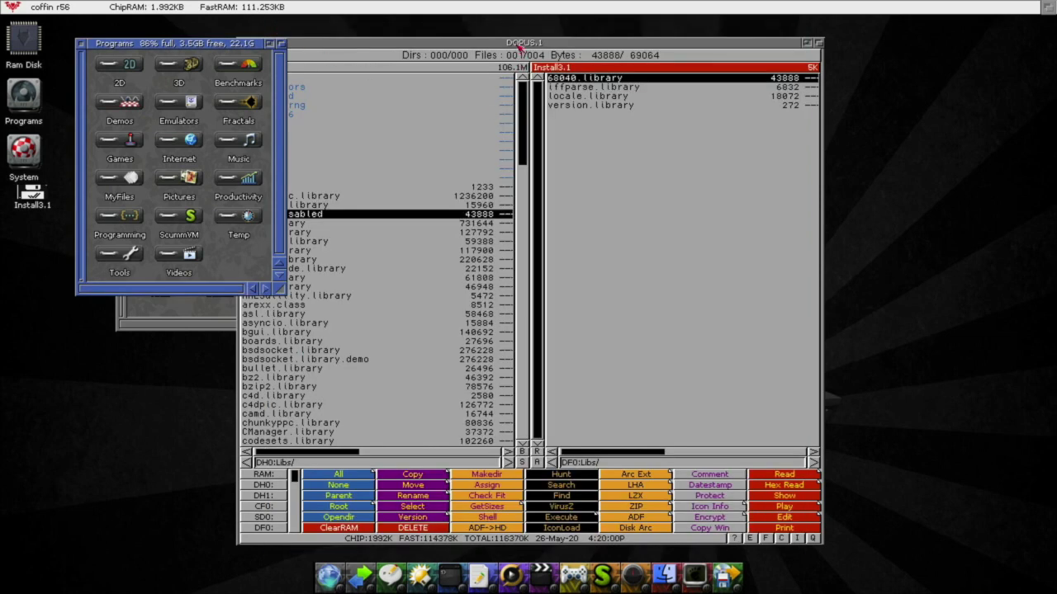
- Return to Directory Opus and copy the selected 68040.library from DF0:Libs to DH0:Libs
click(520, 48)
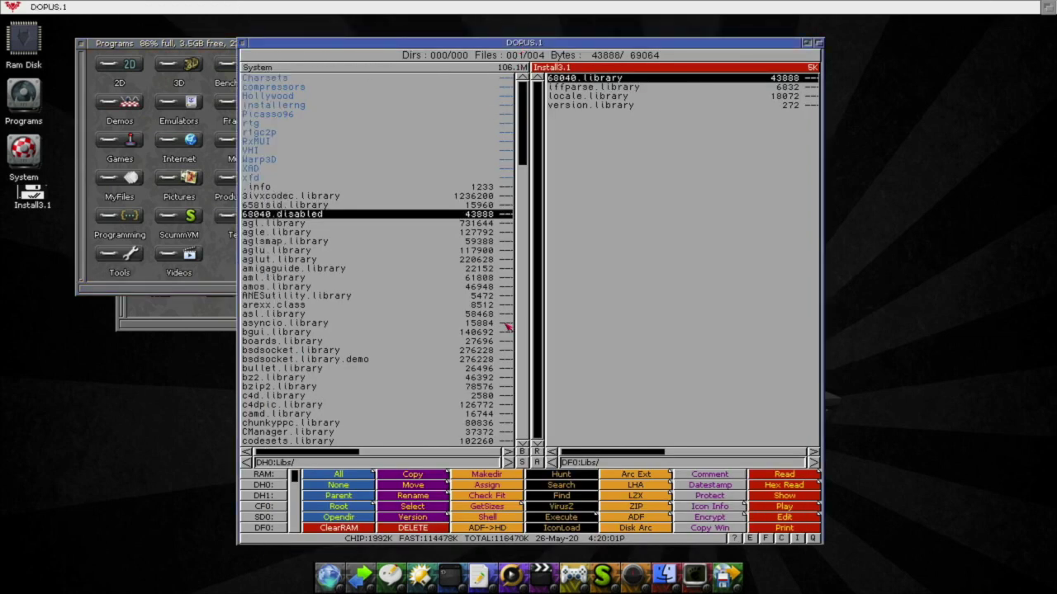
click(417, 475)
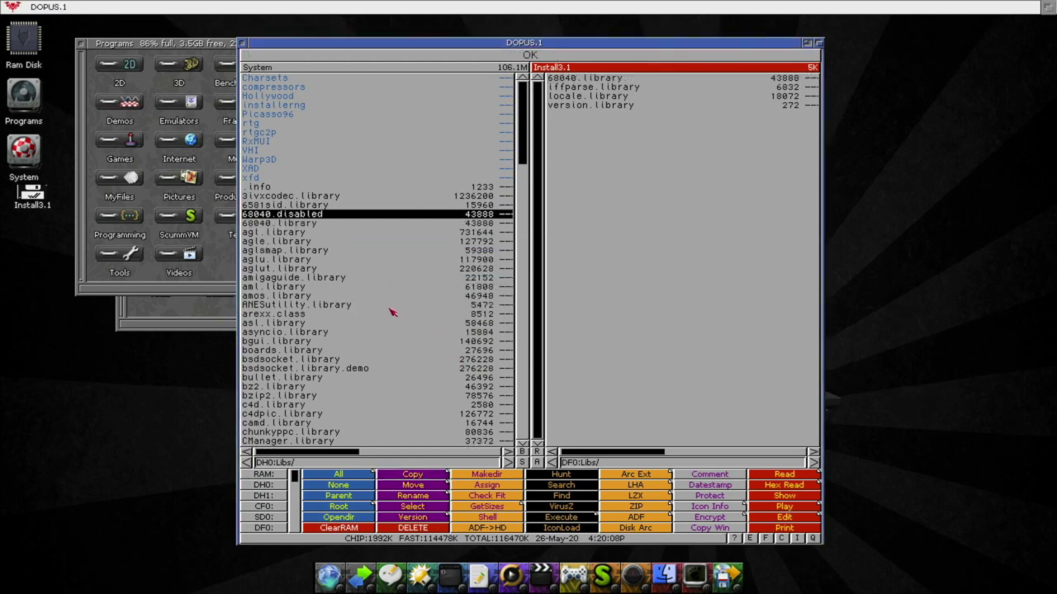
- Rename 68040.disabled in DH0:Libs as 68040.disabled___
click(321, 215)
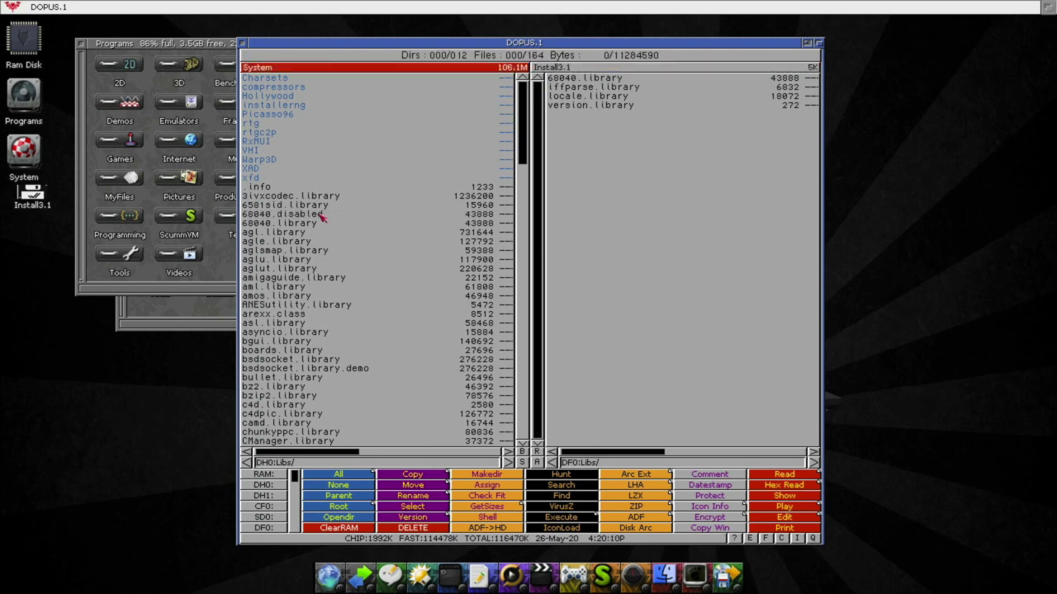
click(322, 215)
click(419, 497)
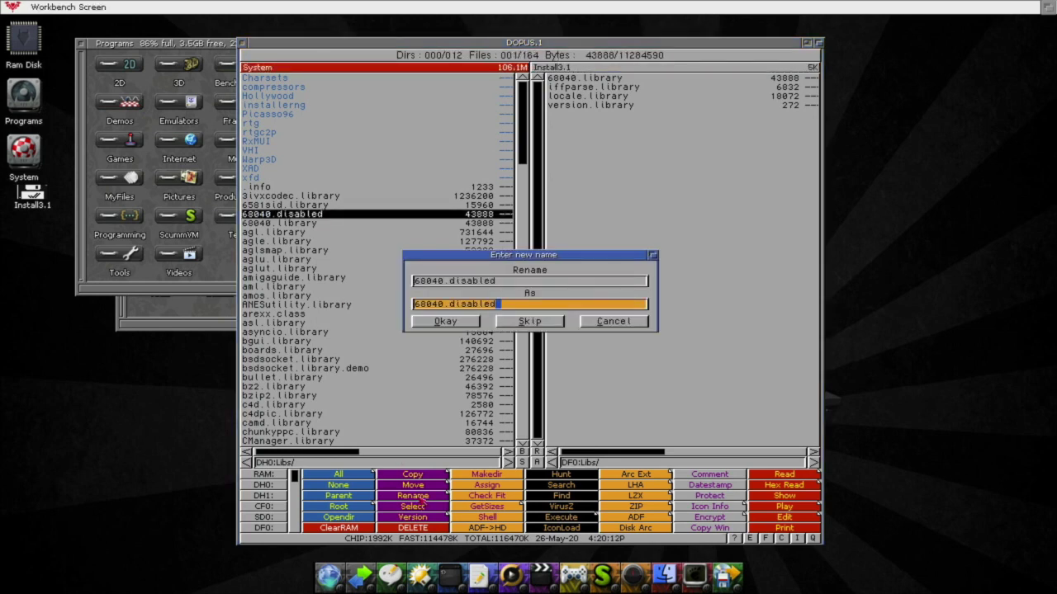
text(___)
click(427, 324)
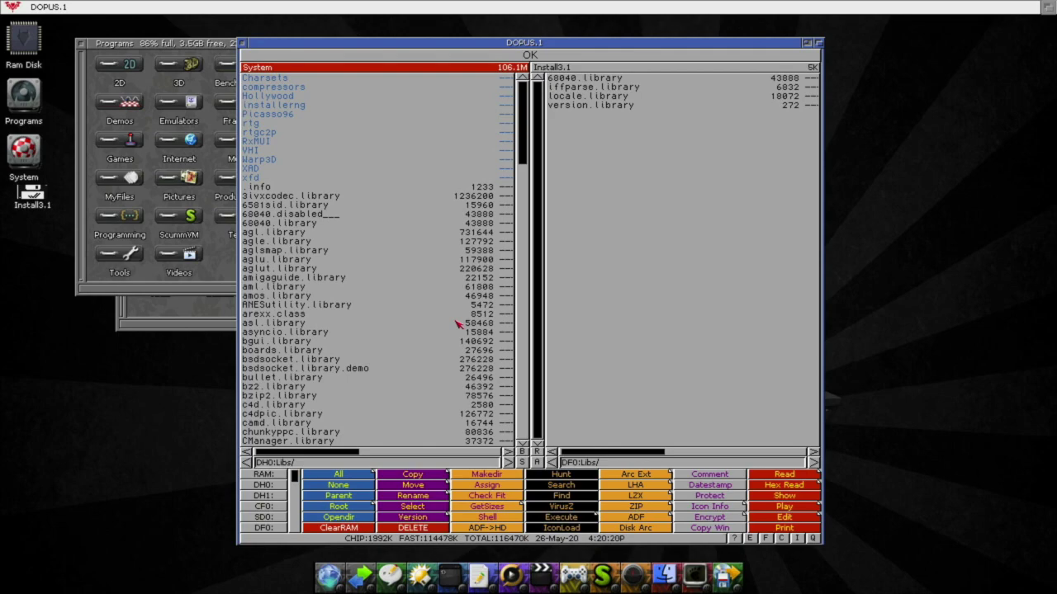
- Eject the Install3.1 floppy image from drive DF0
key(F12)
key(Return)
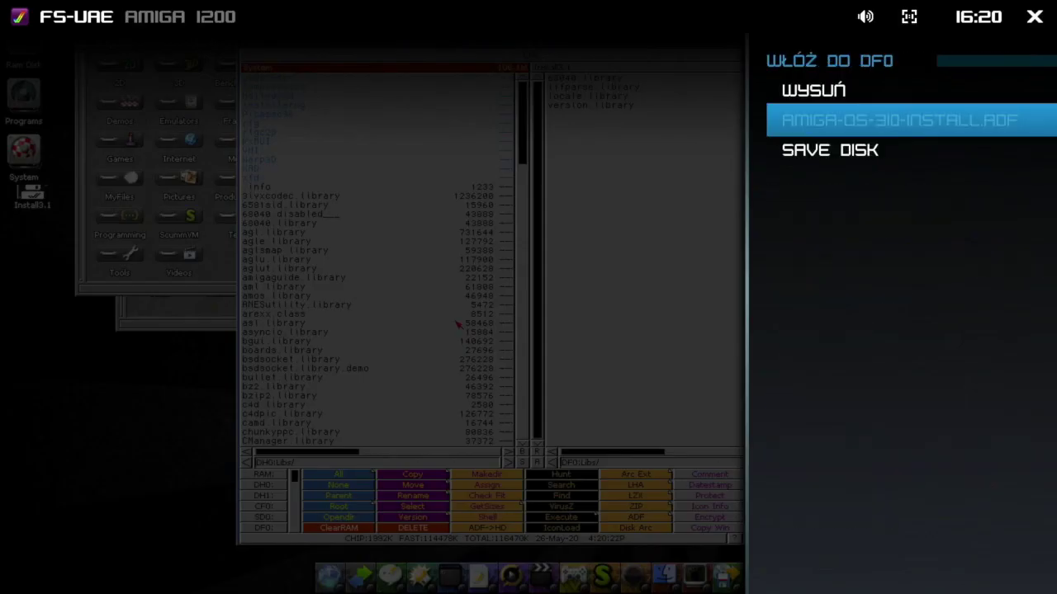
key(Up)
key(Return)
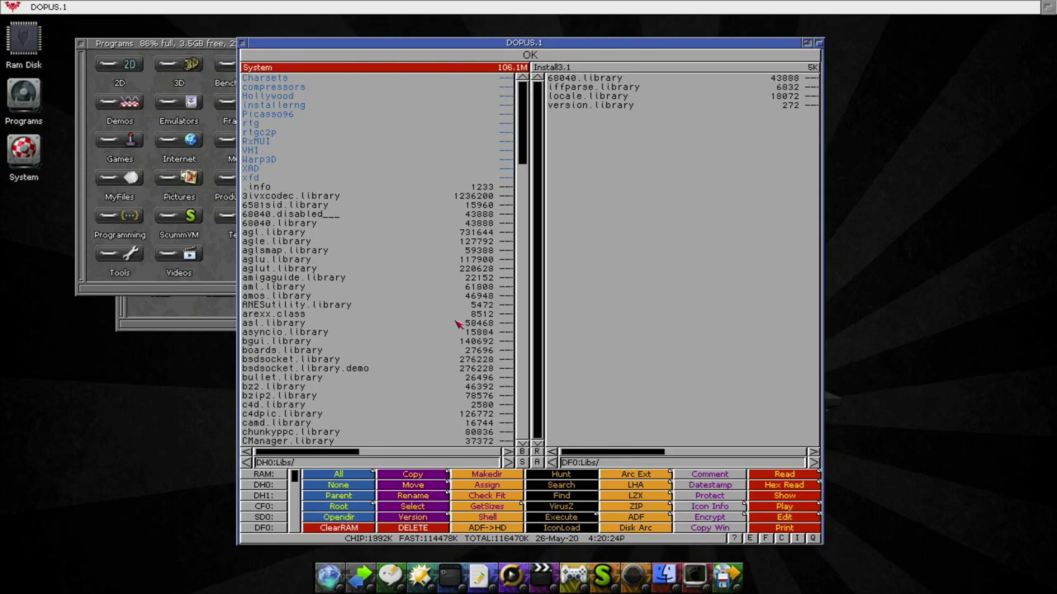
- Reset the emulated Amiga and open the Programs volume after the reboot
key(F12)
key(Up)
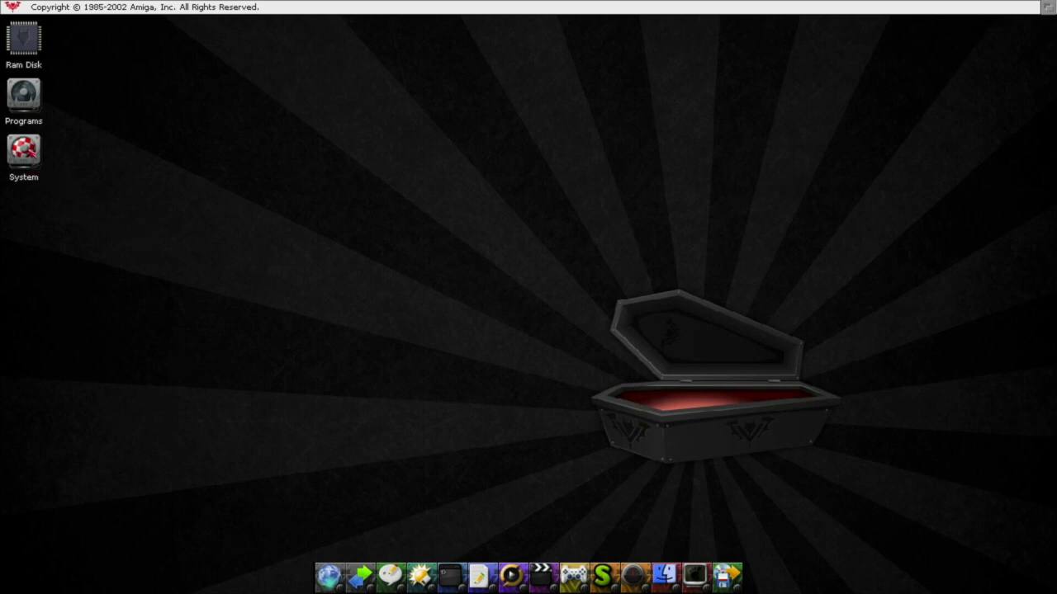
double_click(26, 115)
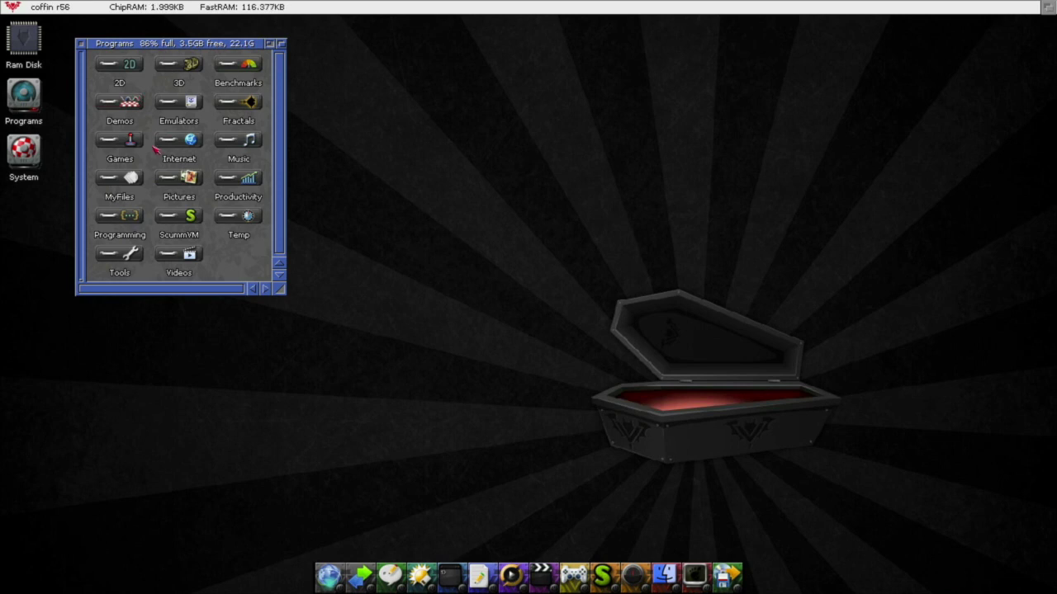
- Test viewing the first image in the Pictures drawer, and close the viewer, Pictures and Programs windows
double_click(175, 183)
double_click(330, 101)
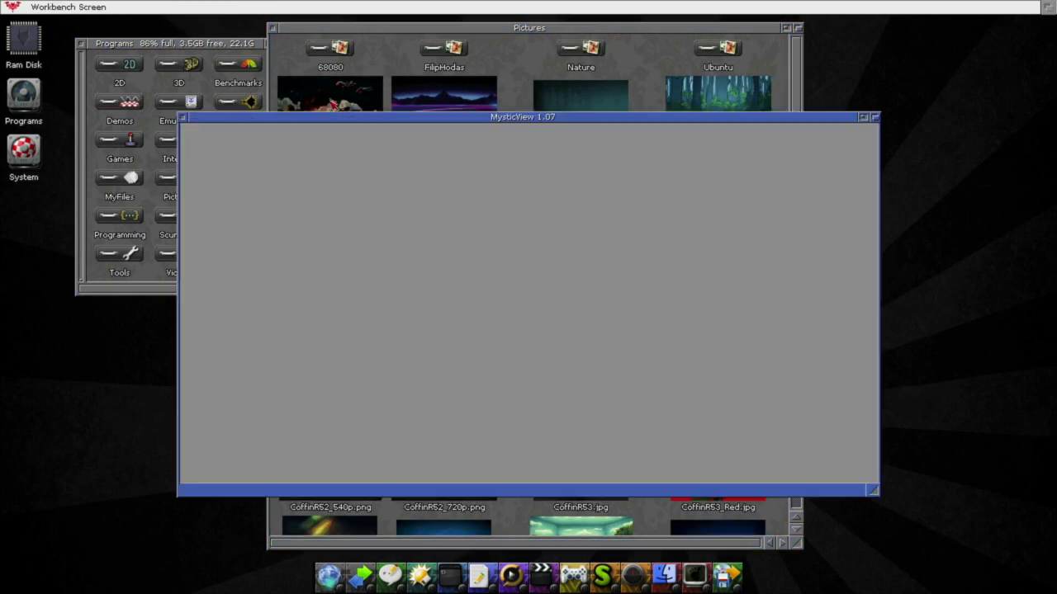
click(182, 118)
click(273, 28)
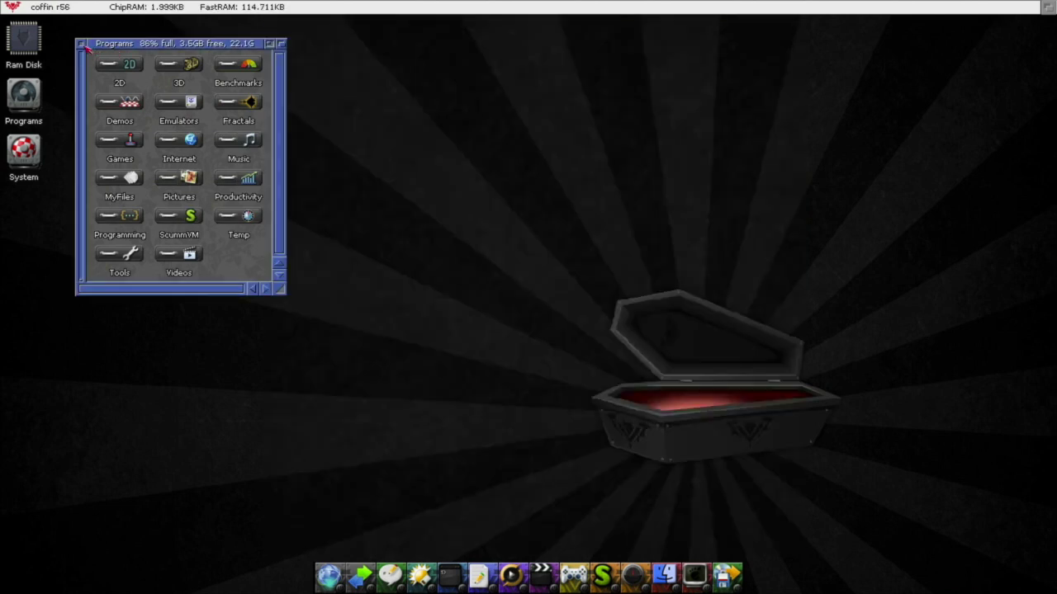
click(82, 45)
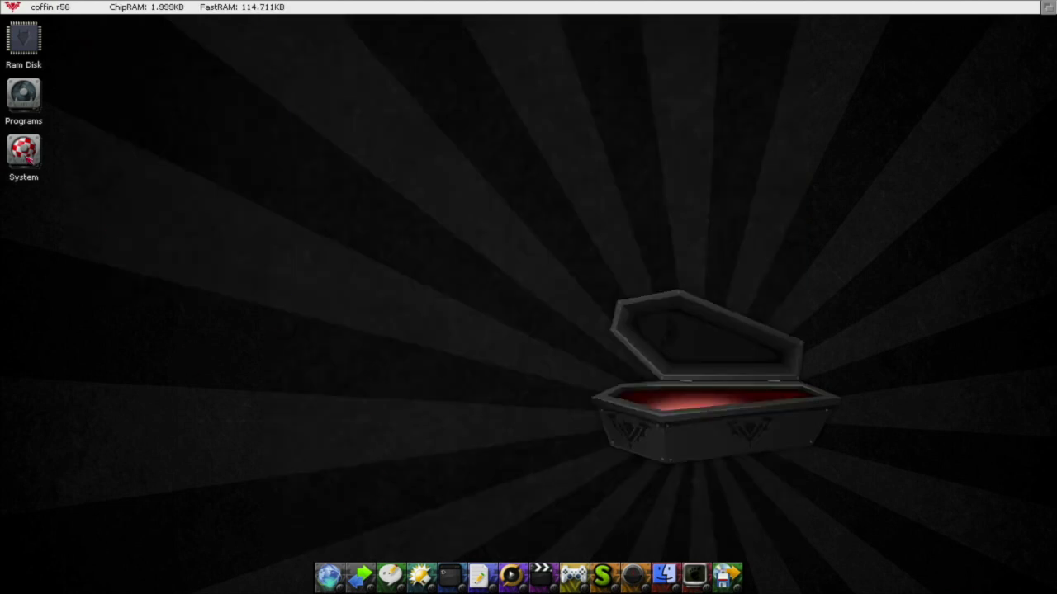
- Try to play CallMeMaybe.mpg from the Videos drawer of the Programs volume and dismiss the player's message
double_click(30, 106)
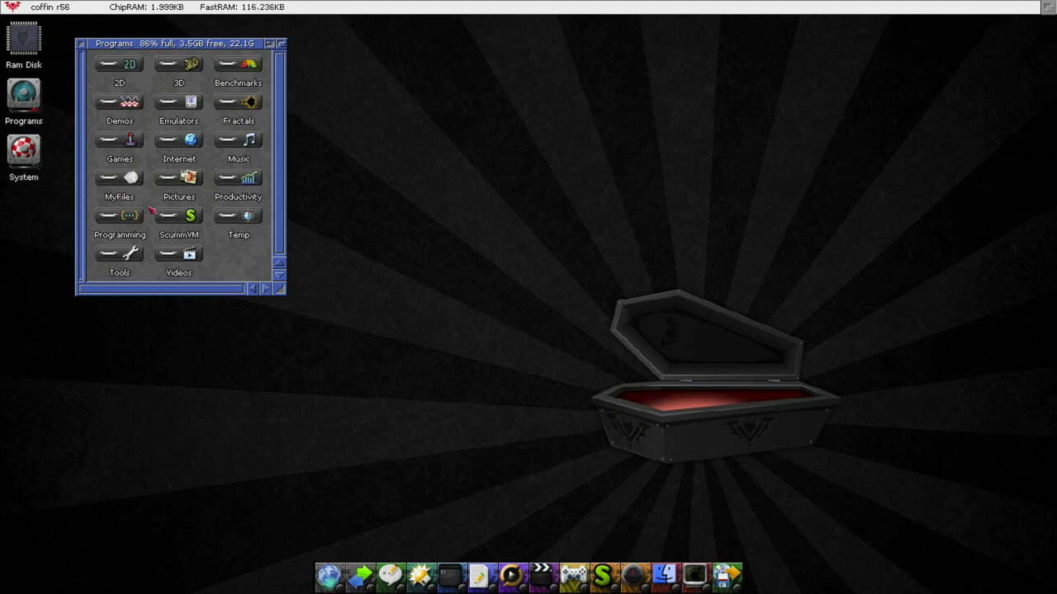
double_click(188, 262)
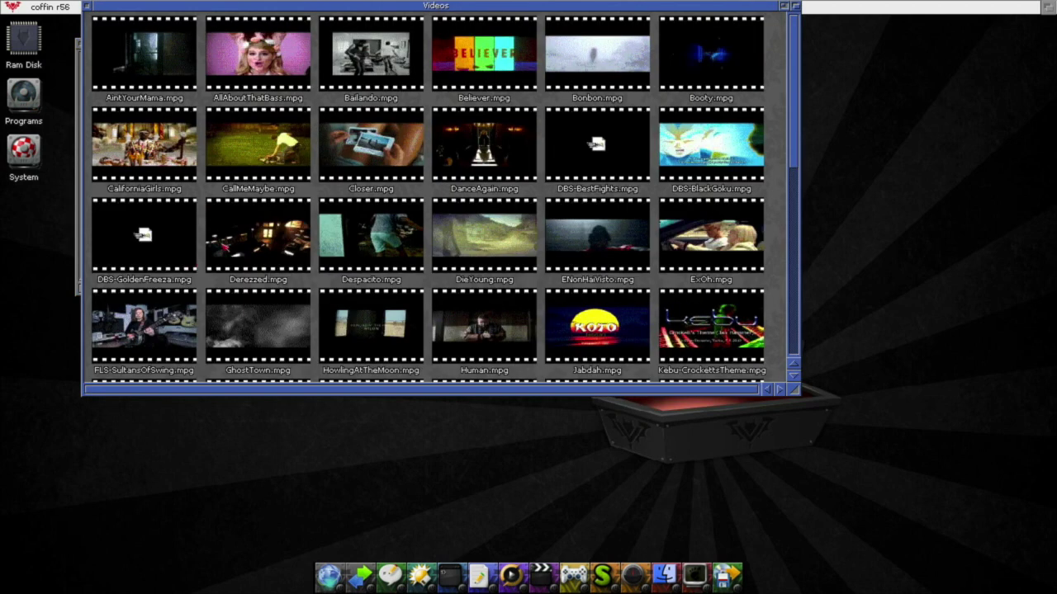
double_click(274, 167)
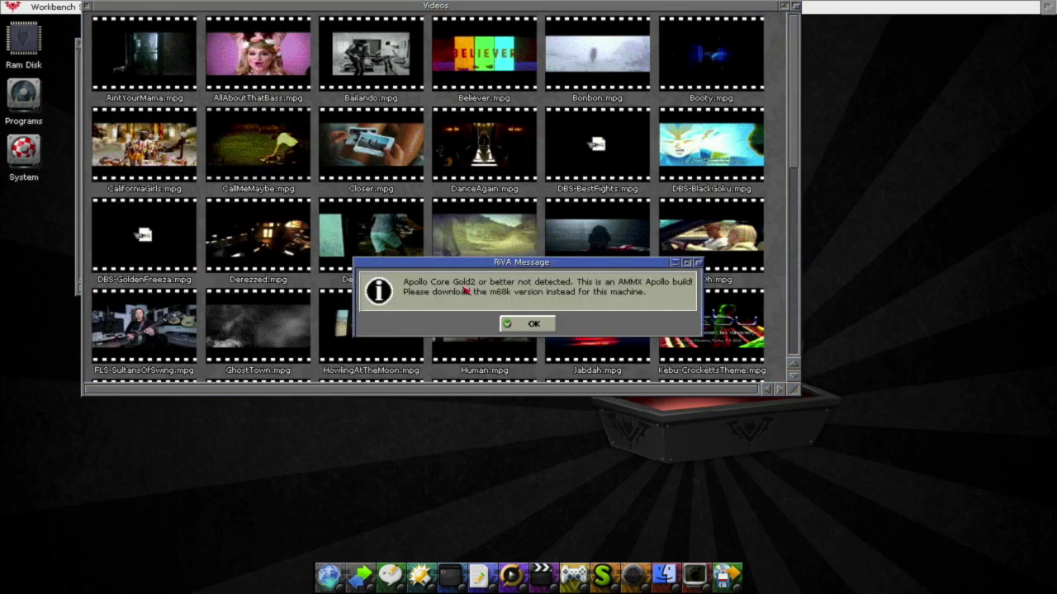
click(531, 326)
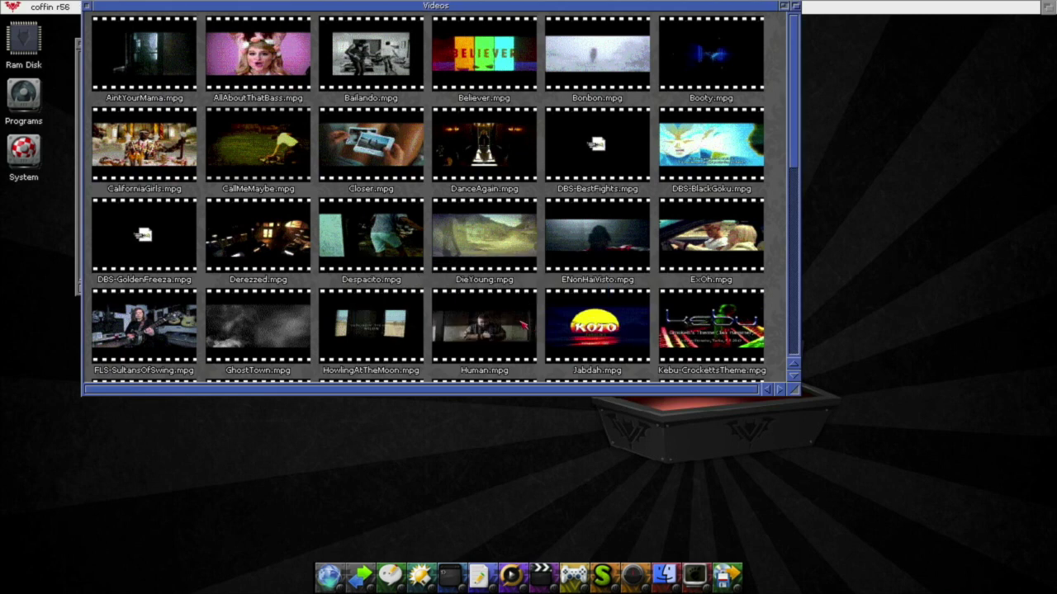
- Switch to IBrowse, load the Aminet site and search it for "riva"
click(330, 576)
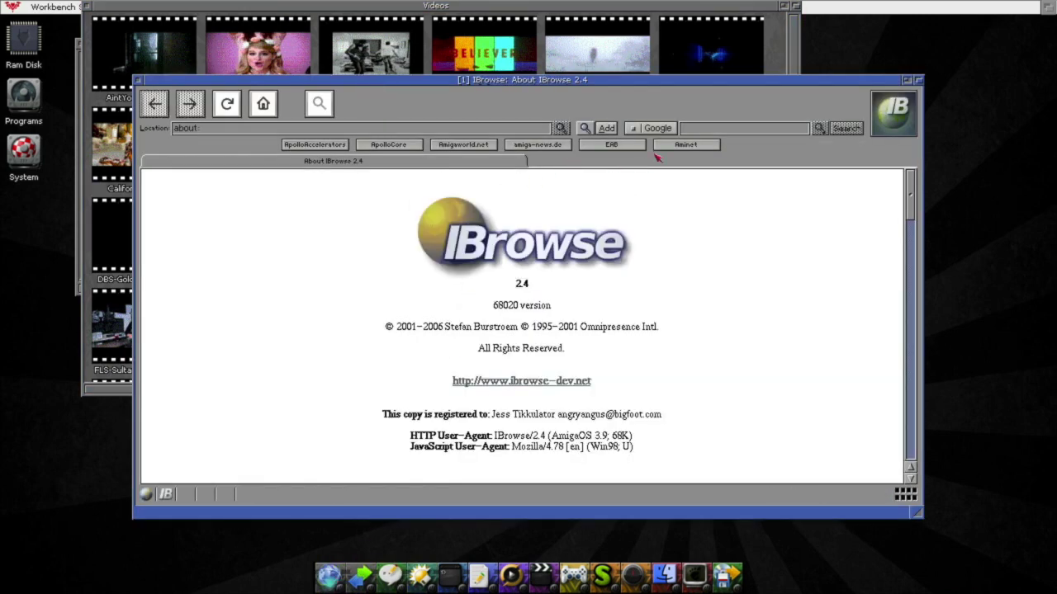
click(698, 144)
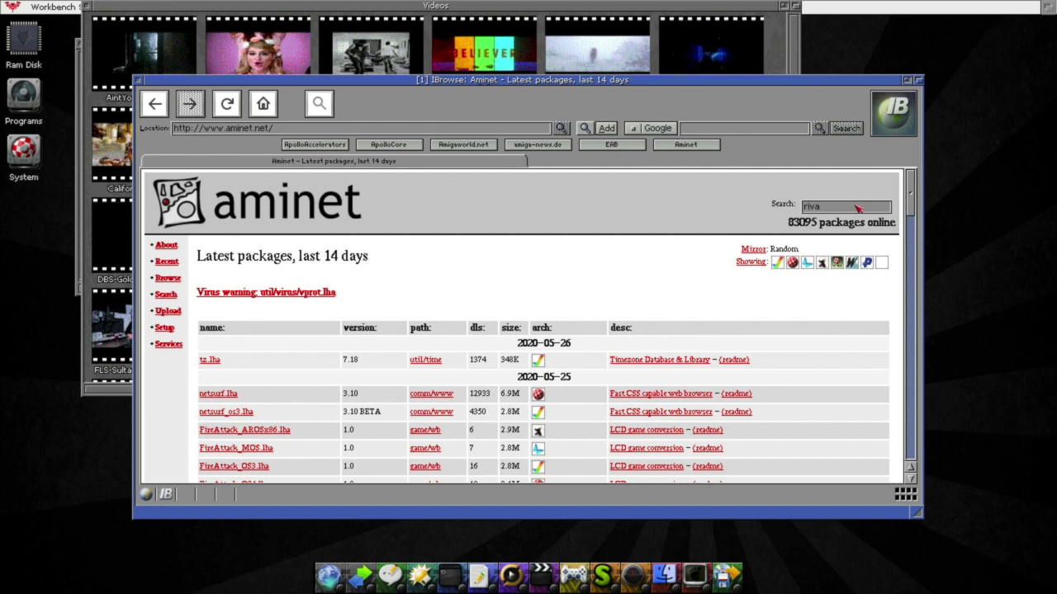
click(856, 208)
text(riva)
key(Return)
- Download RiVA-0.54.lha from the search results and save it in A-Temp:
scroll(912, 219, down, 1)
drag(912, 219, 896, 355)
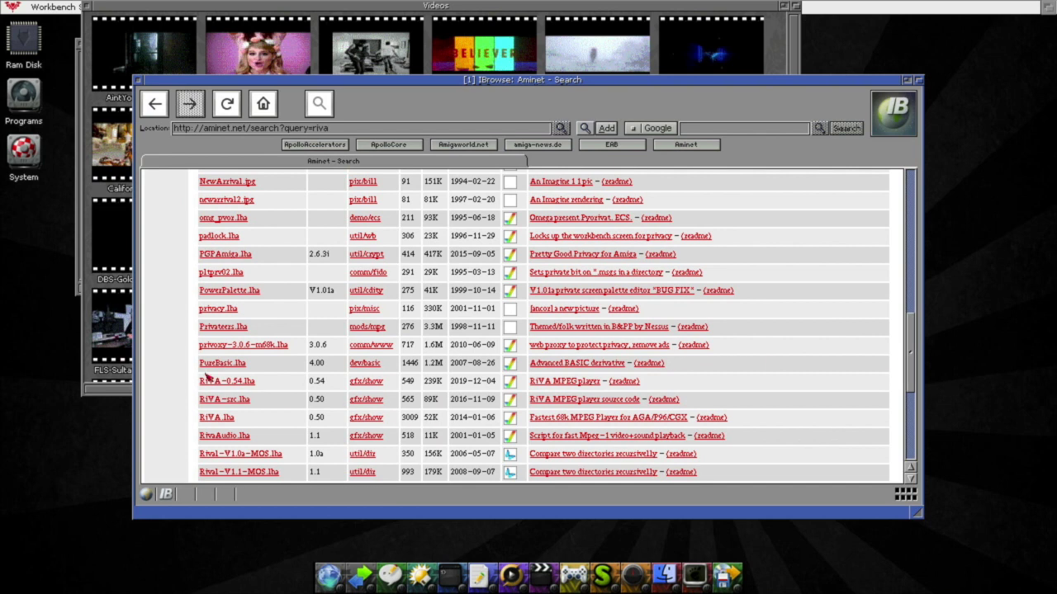
click(245, 384)
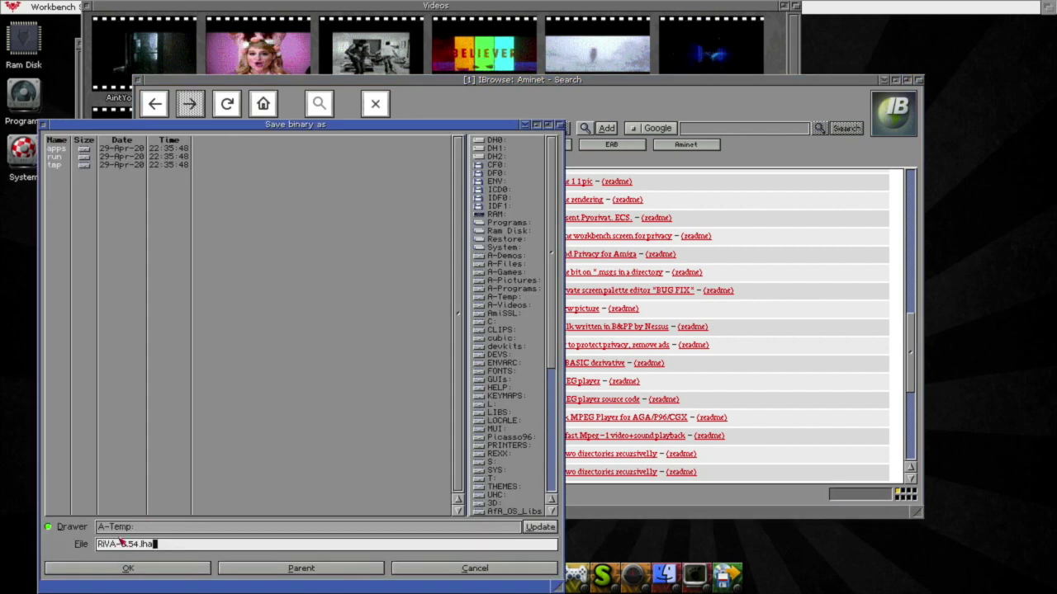
click(149, 569)
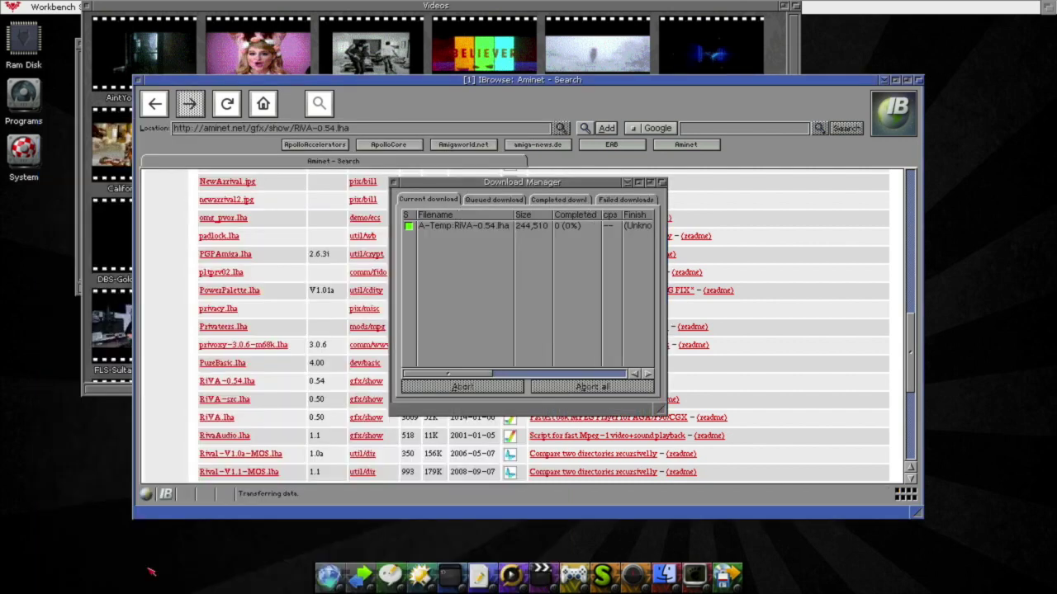
- Open the Temp drawer on the Programs volume and unpack the whole RiVA-0.54.lha archive to RAM:
double_click(30, 101)
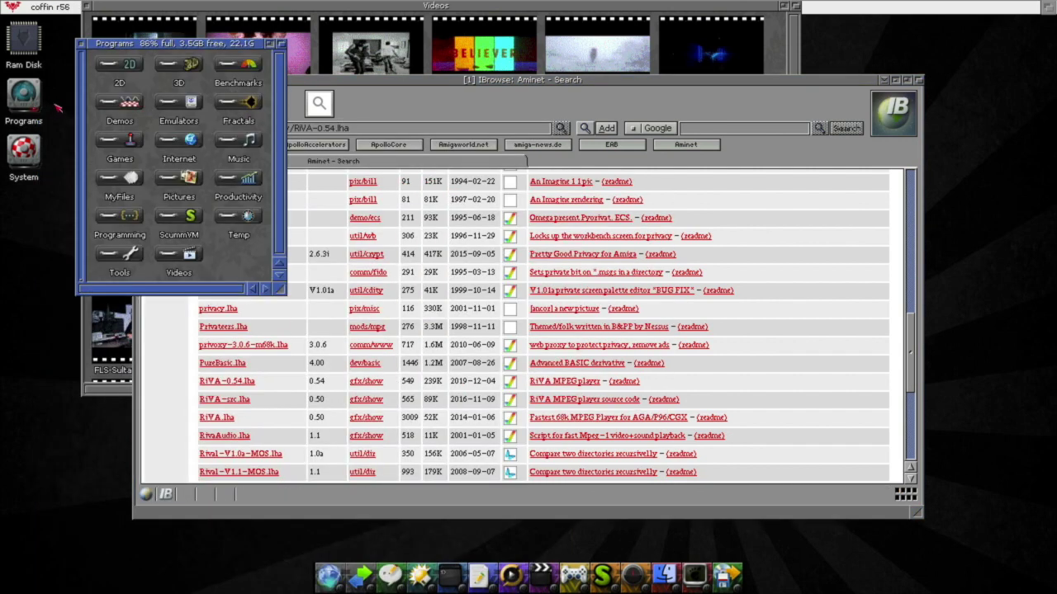
double_click(237, 220)
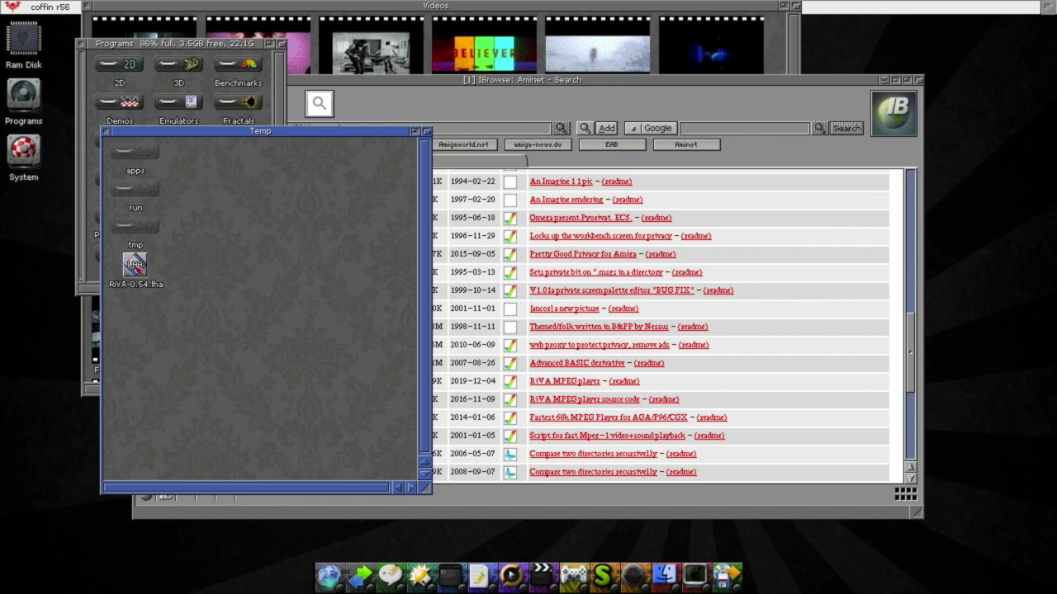
double_click(134, 265)
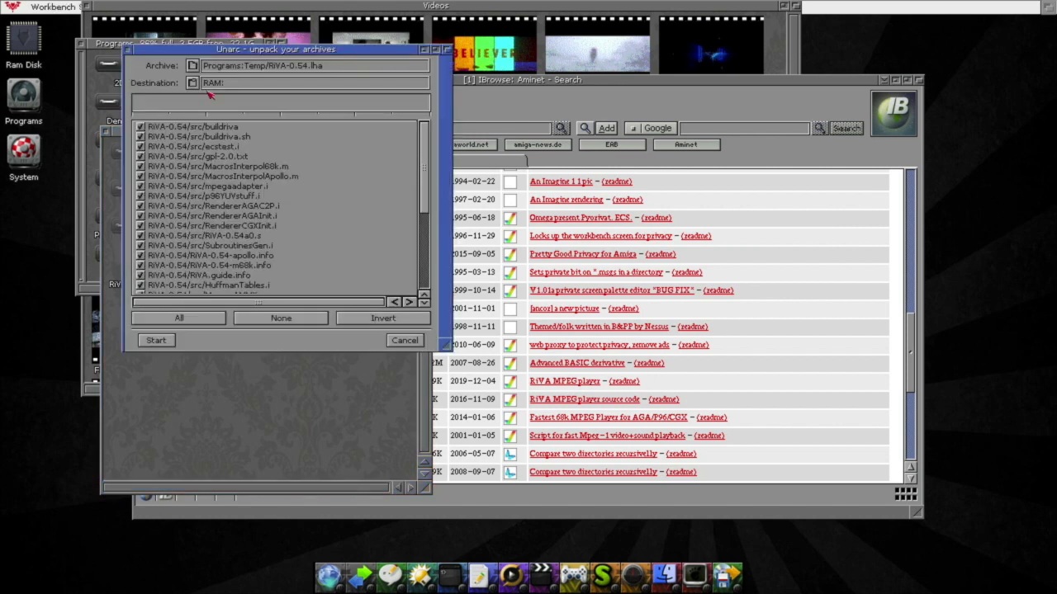
click(156, 340)
click(129, 50)
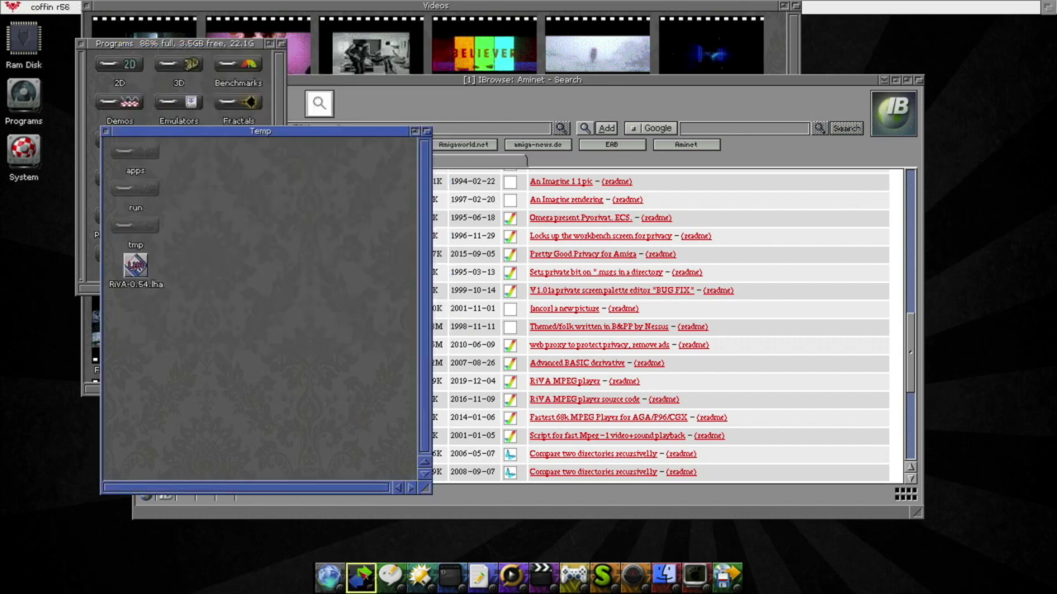
- In Directory Opus, list RAM:RiVA-0.54 as the source directory and DH0:Utilities as the destination
click(422, 576)
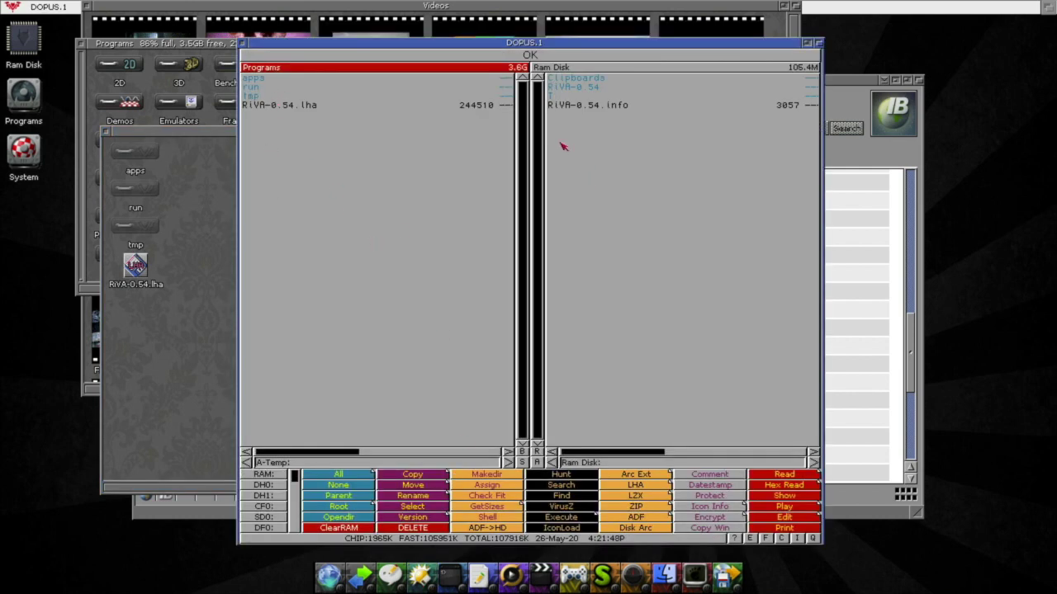
click(280, 477)
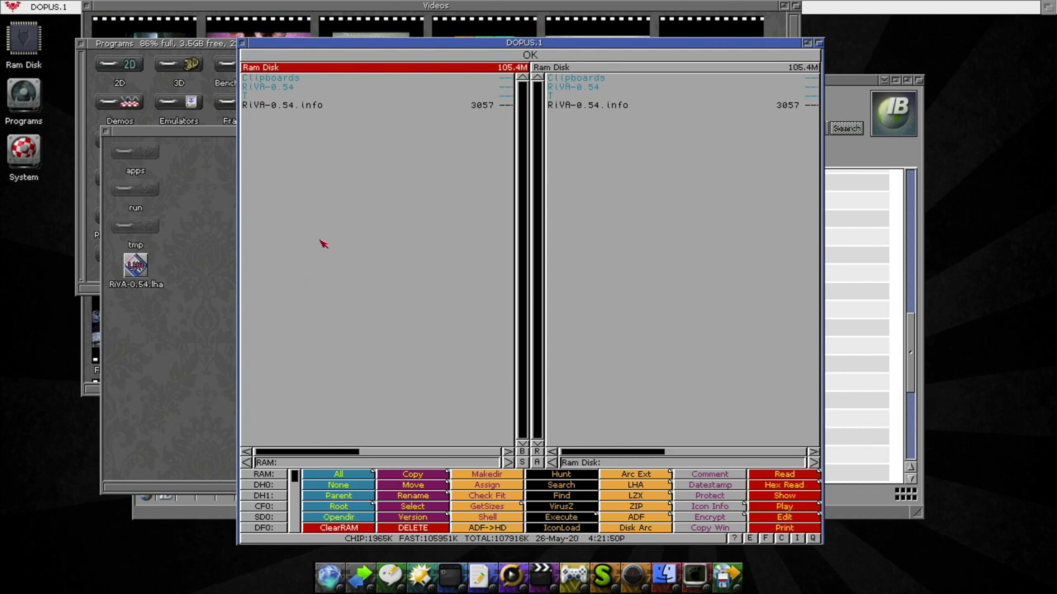
click(289, 87)
click(289, 87)
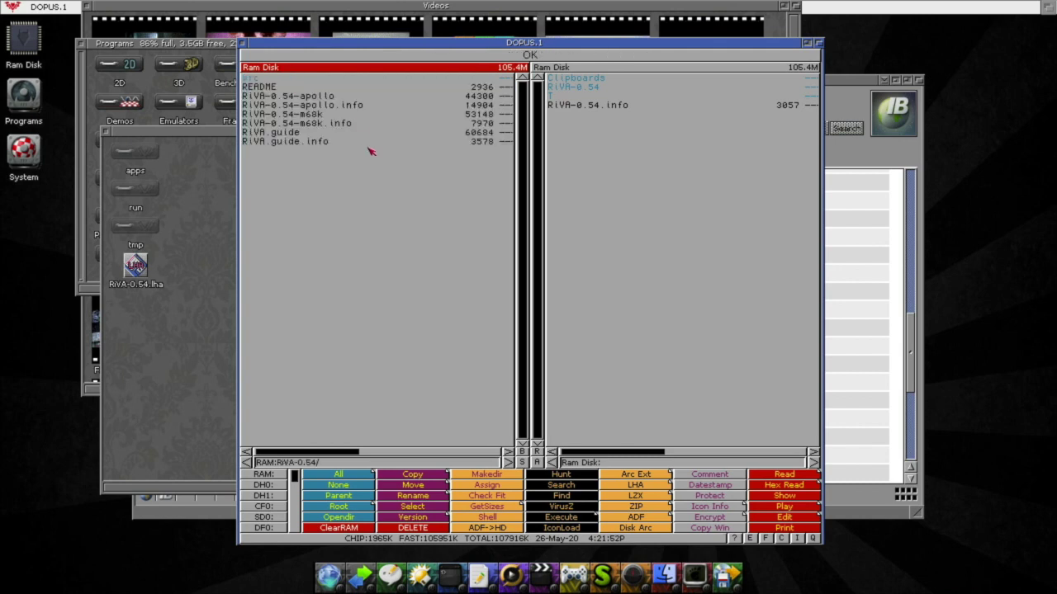
click(599, 209)
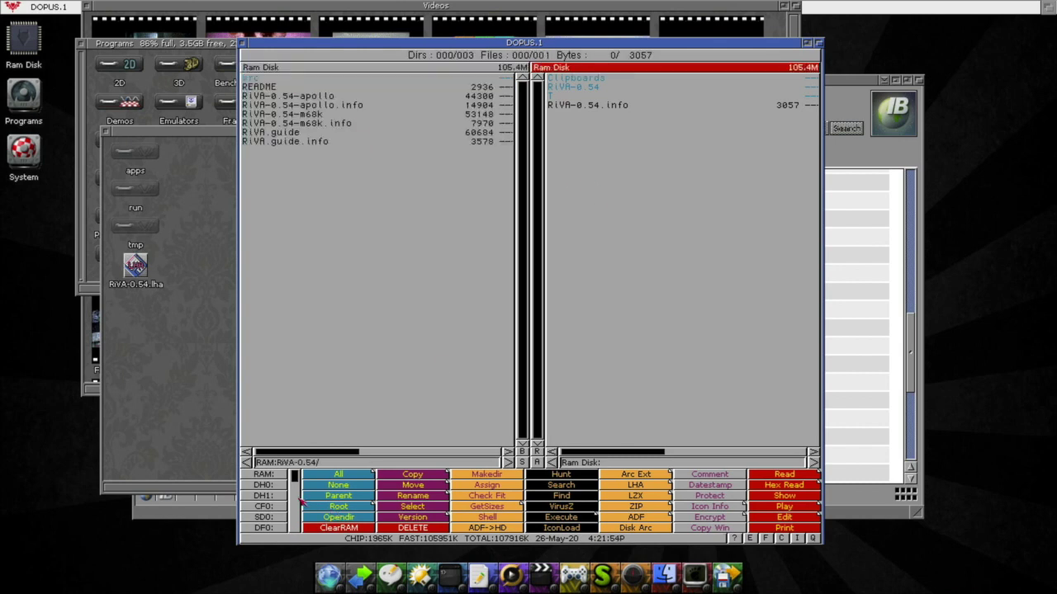
click(274, 484)
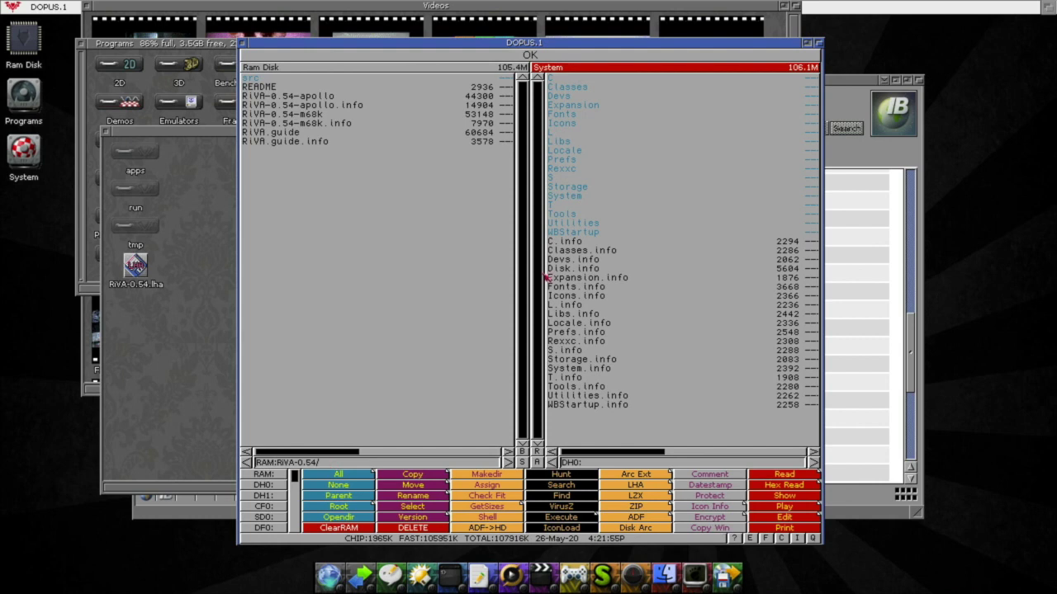
double_click(584, 223)
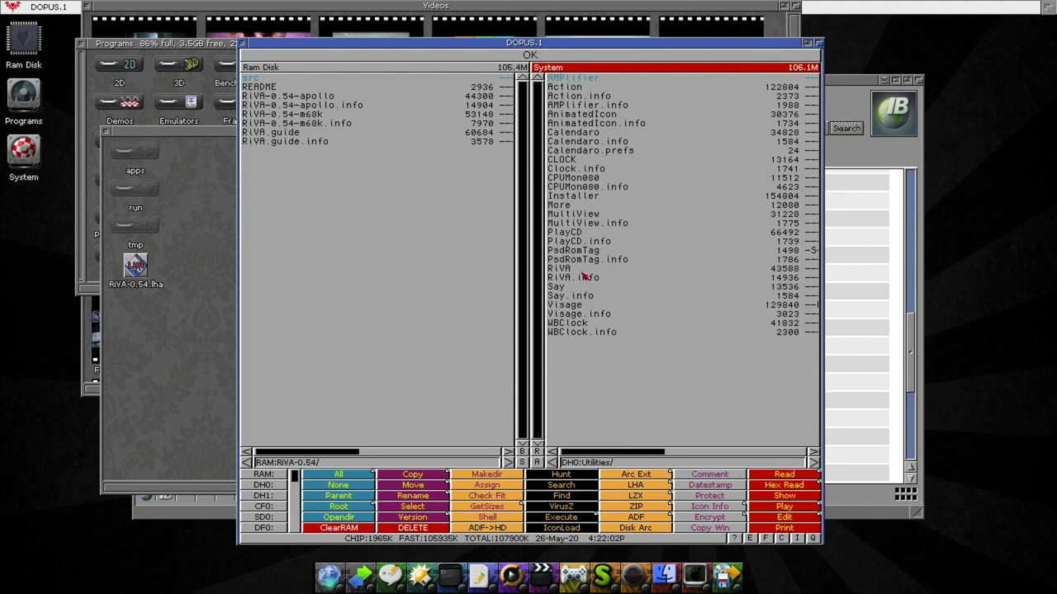
- Rename RiVA and RiVA.info in DH0:Utilities as RiVA___ and RiVA___.info
drag(581, 277, 581, 269)
click(427, 495)
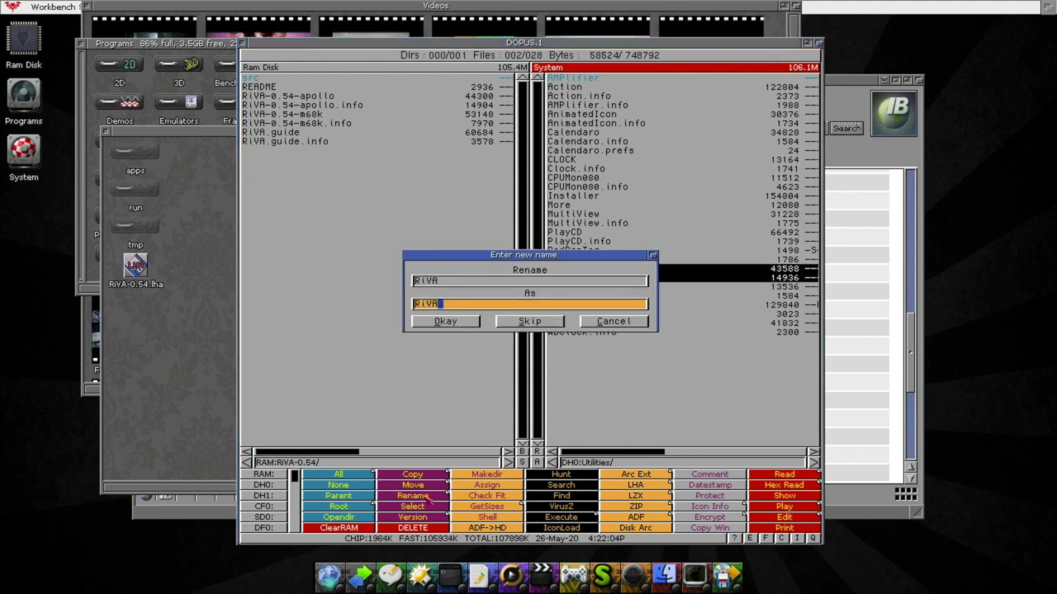
text(.old)
key(Return)
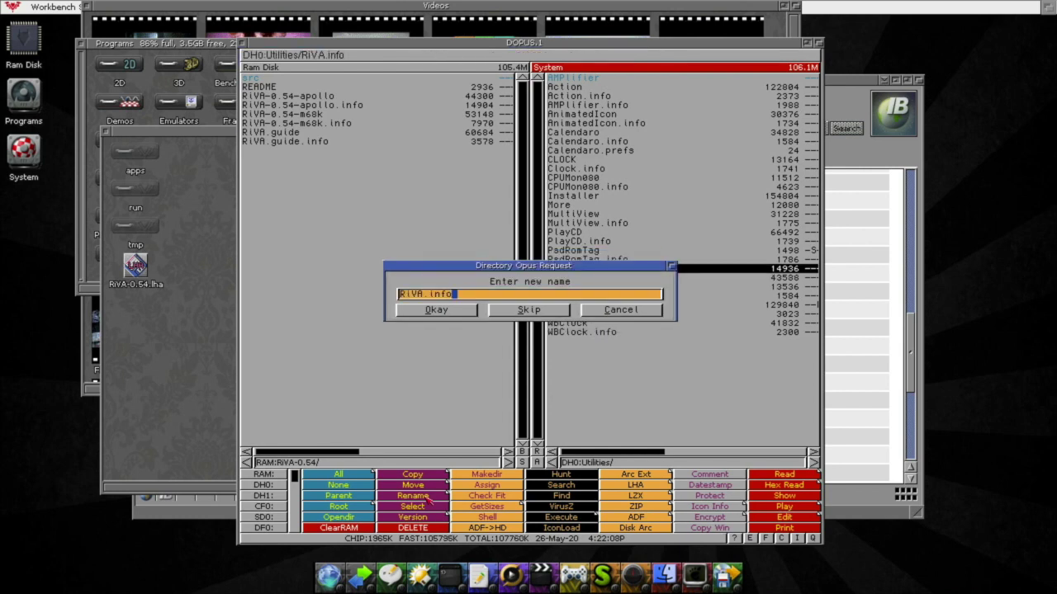
click(426, 296)
text(___)
key(Return)
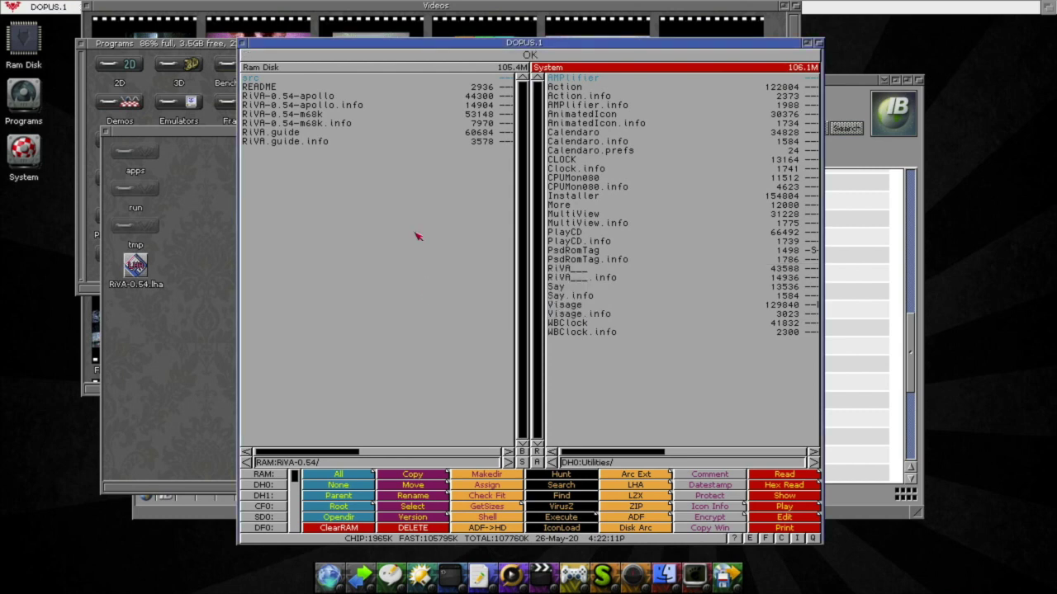
- Select RiVA-0.54-m68k with its .info file, start Copy As to DH0:Utilities and name the program copy RiVA
drag(318, 114, 320, 123)
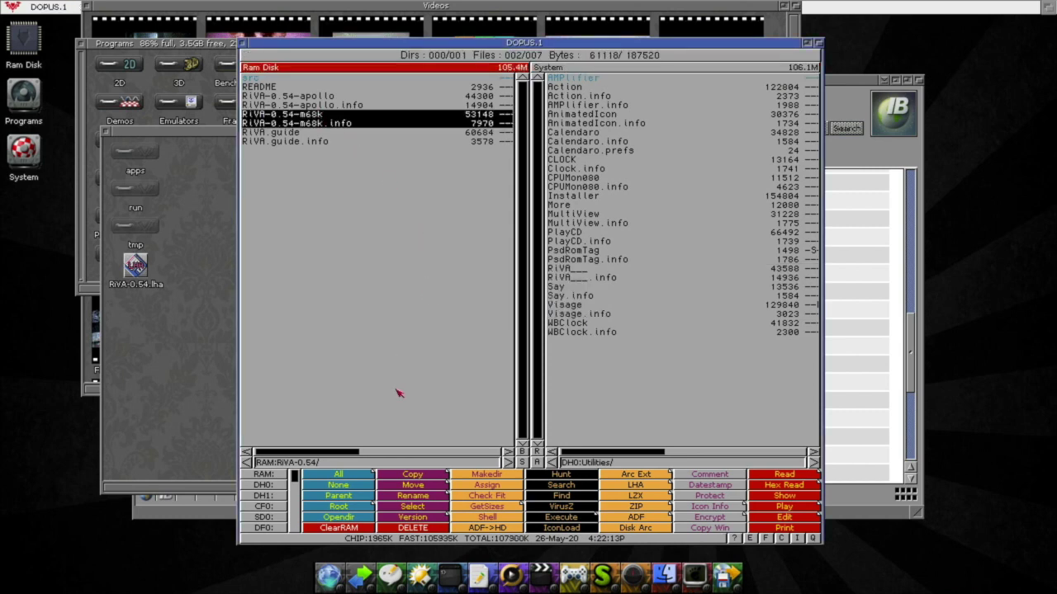
click(423, 475)
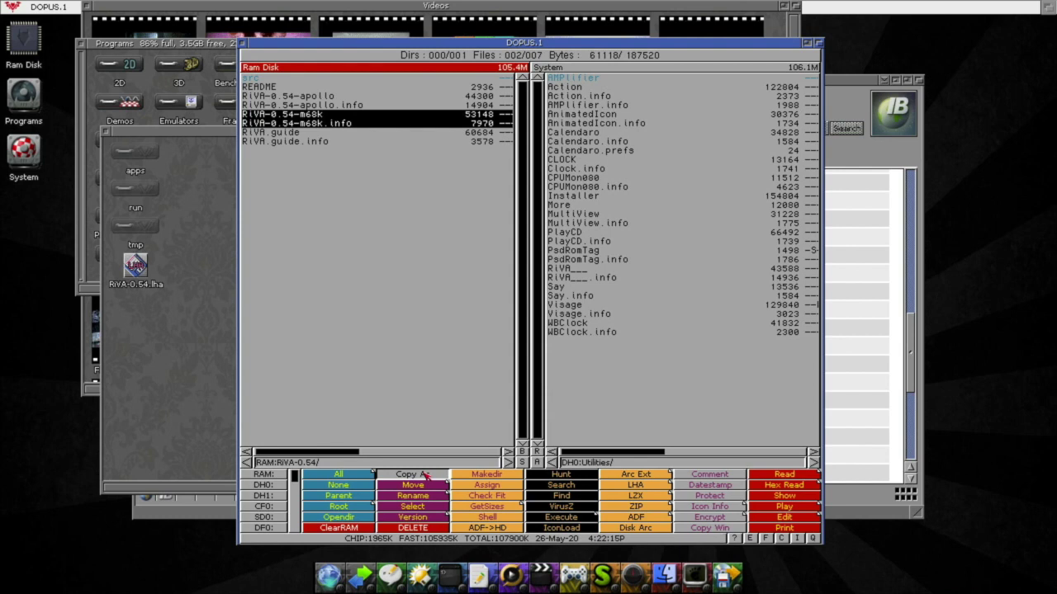
key(BackSpace)
key(BackSpace)
key(BackSpace)
key(BackSpace)
key(BackSpace)
key(BackSpace)
key(BackSpace)
key(BackSpace)
key(BackSpace)
key(BackSpace)
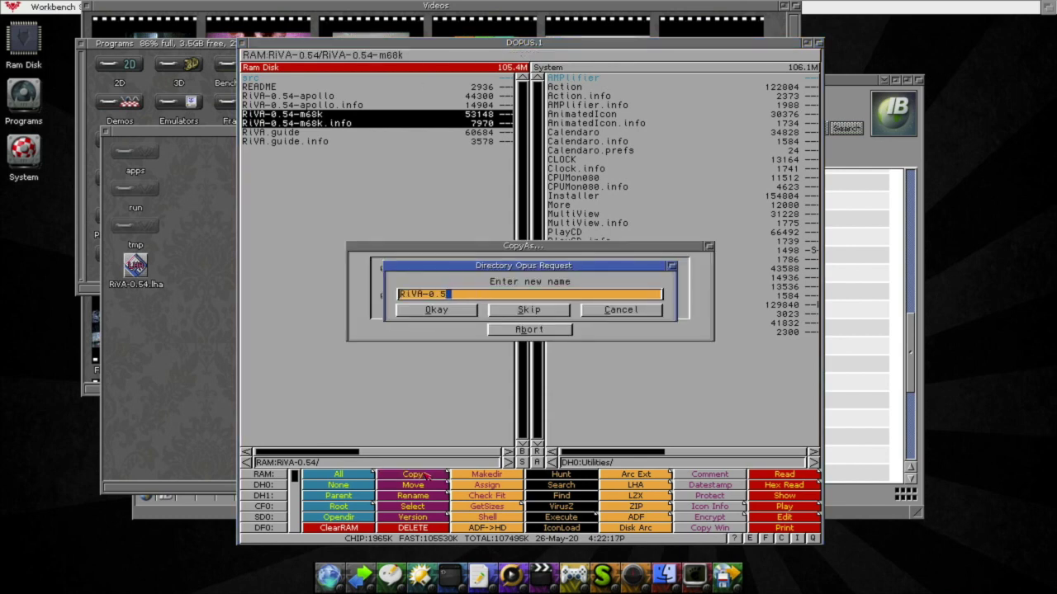
click(423, 312)
- Name the copy of RiVA-0.54-m68k.info in DH0:Utilities as RiVA.info
key(BackSpace)
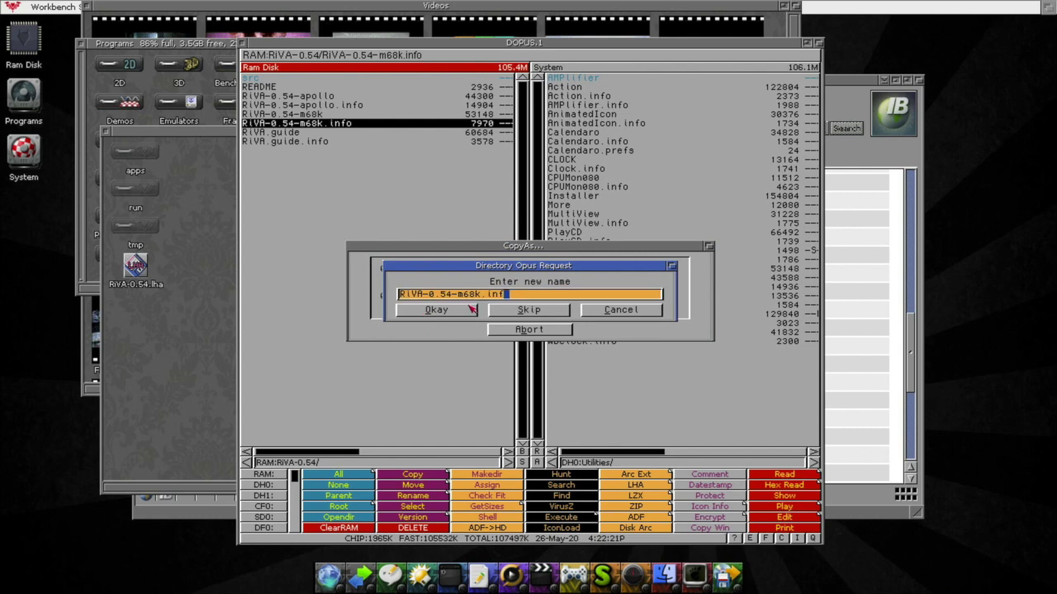
text(o)
key(Left)
key(Left)
key(Left)
key(Left)
key(Left)
key(BackSpace)
key(BackSpace)
key(BackSpace)
key(BackSpace)
key(BackSpace)
key(BackSpace)
key(BackSpace)
key(BackSpace)
key(BackSpace)
key(BackSpace)
click(442, 313)
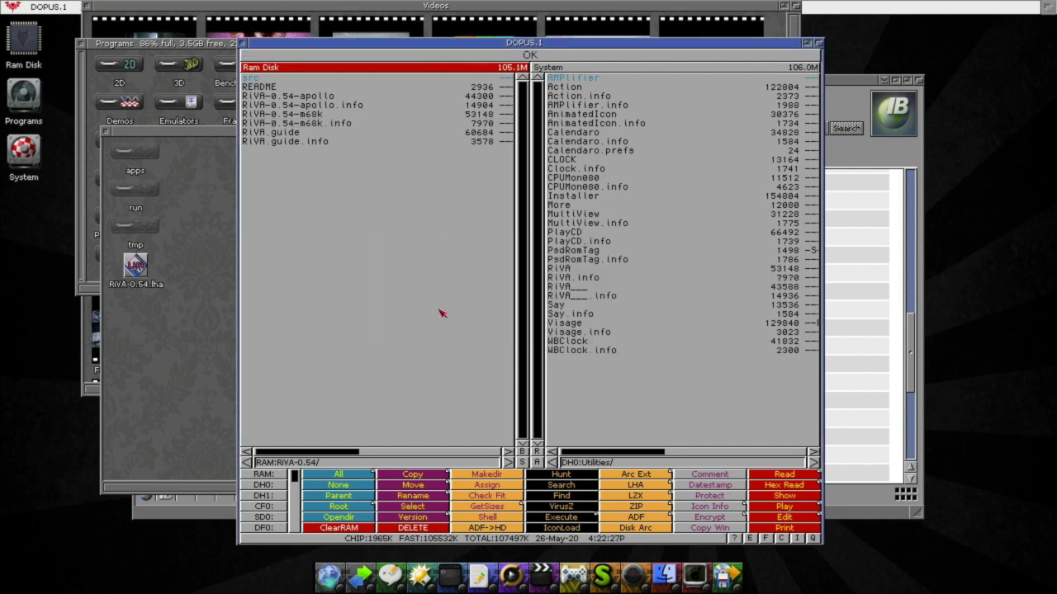
- Return to the Videos drawer, test playback with Bailando.mpg and close the player
click(350, 5)
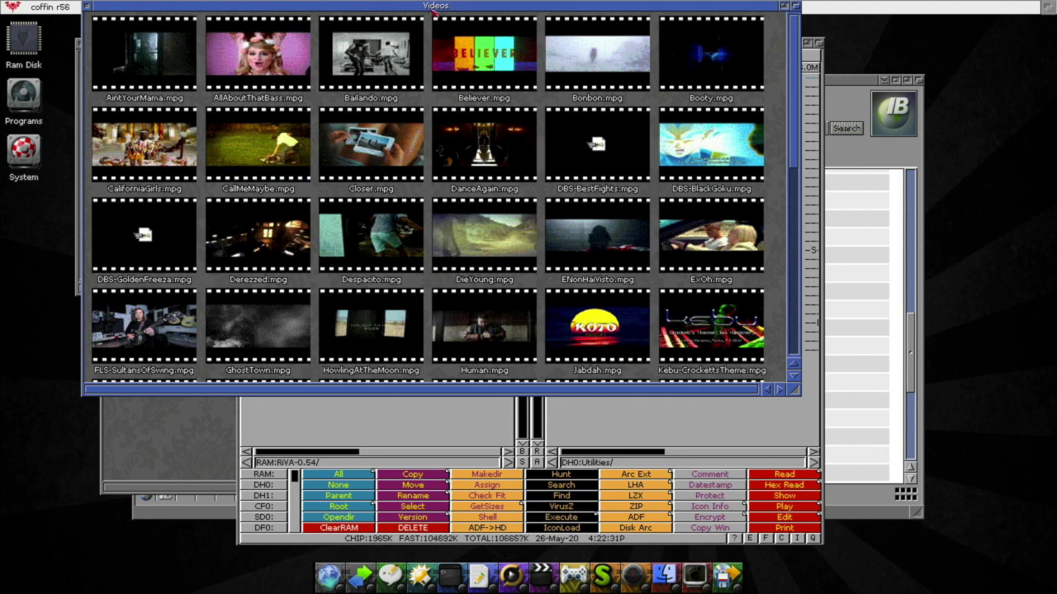
drag(433, 7, 434, 16)
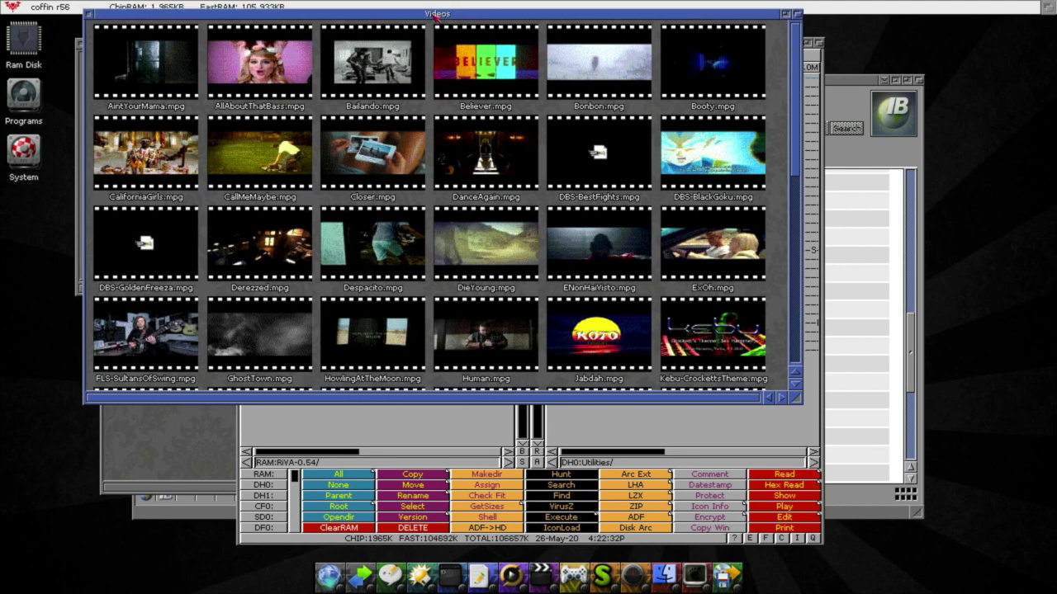
double_click(405, 74)
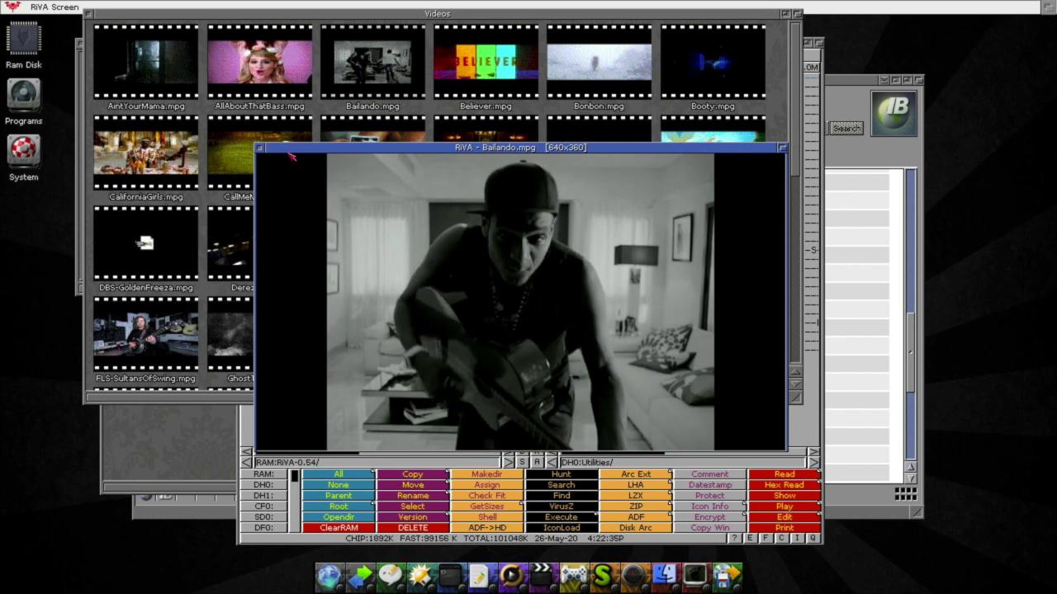
click(260, 148)
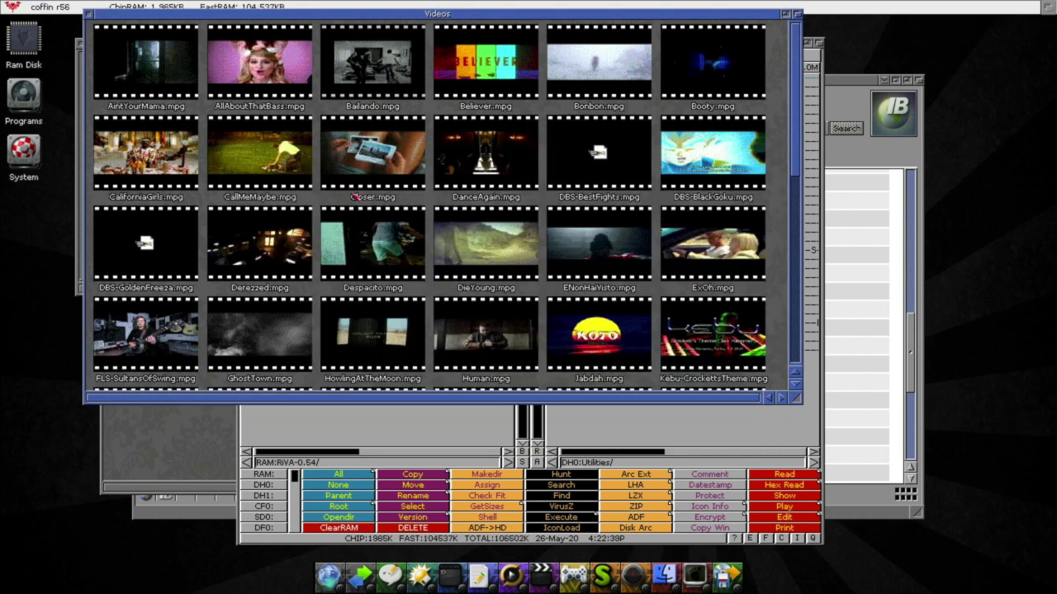
scroll(424, 222, down, 10)
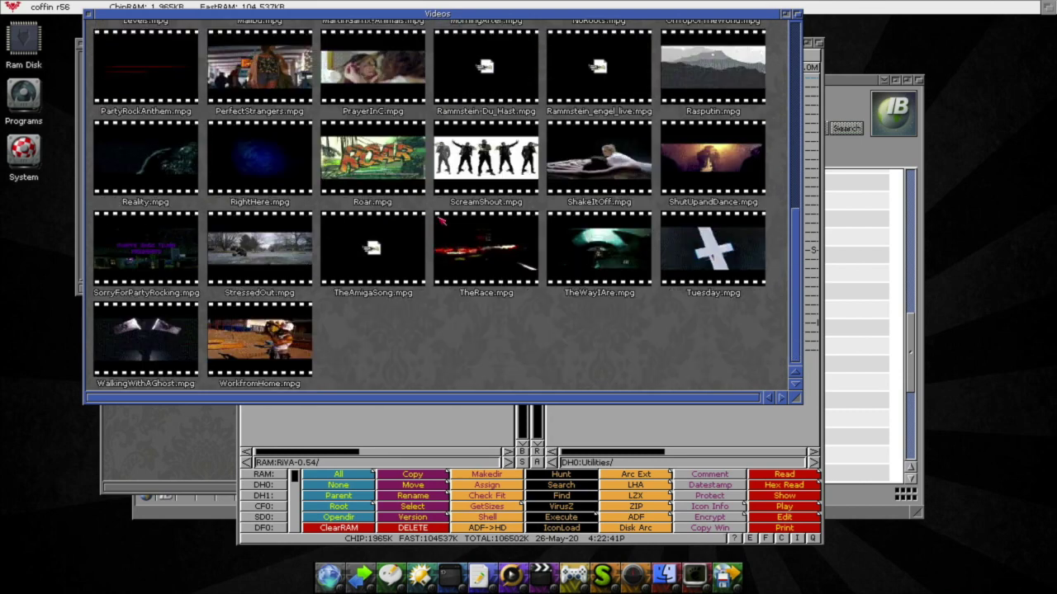
- Close the Videos drawer, the Directory Opus and IBrowse windows, and the Temp and Programs drawers
click(92, 15)
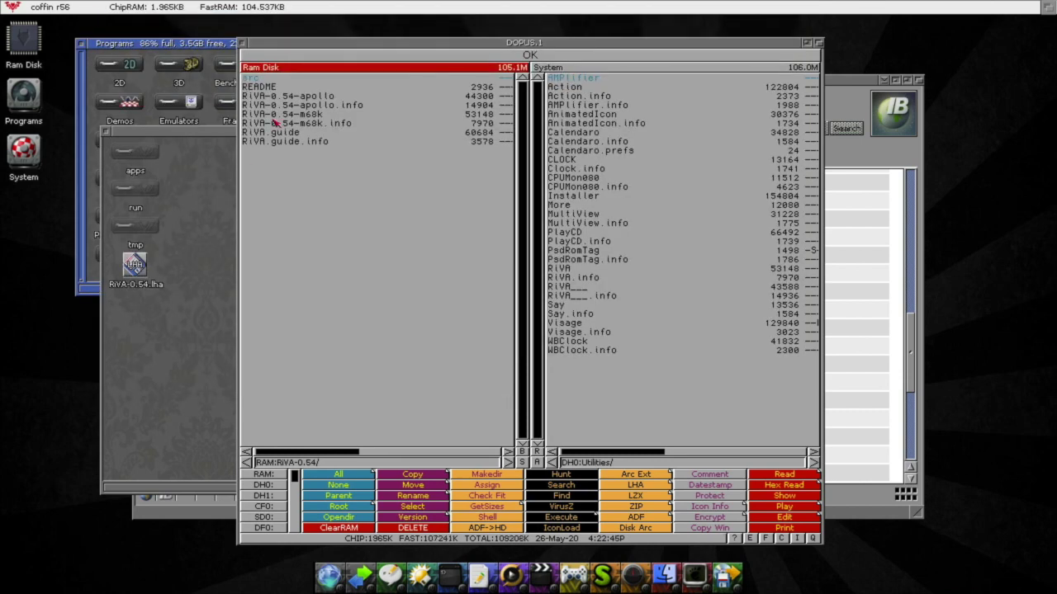
click(245, 43)
click(422, 305)
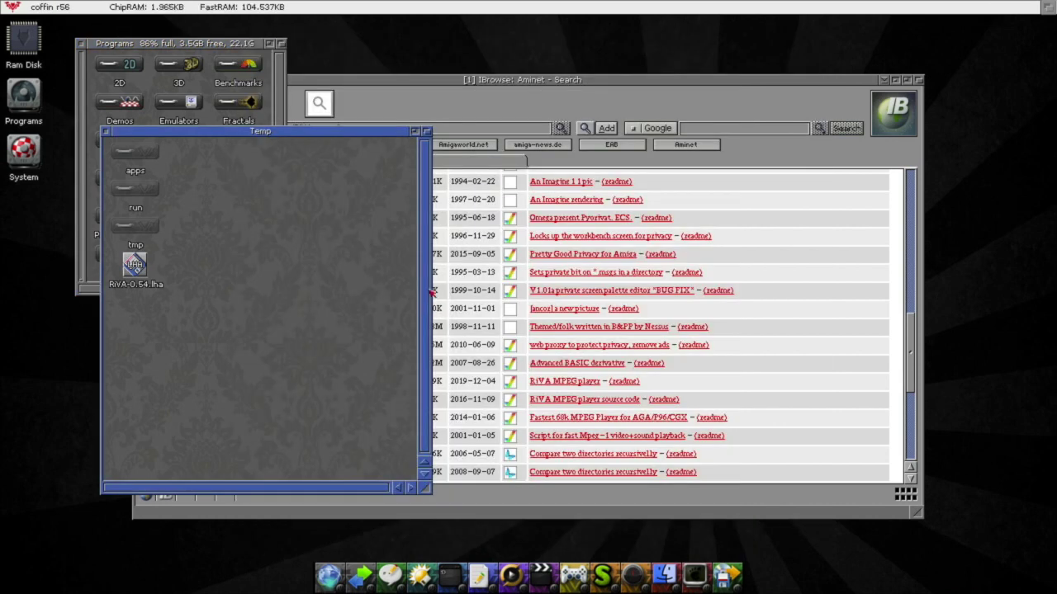
click(389, 100)
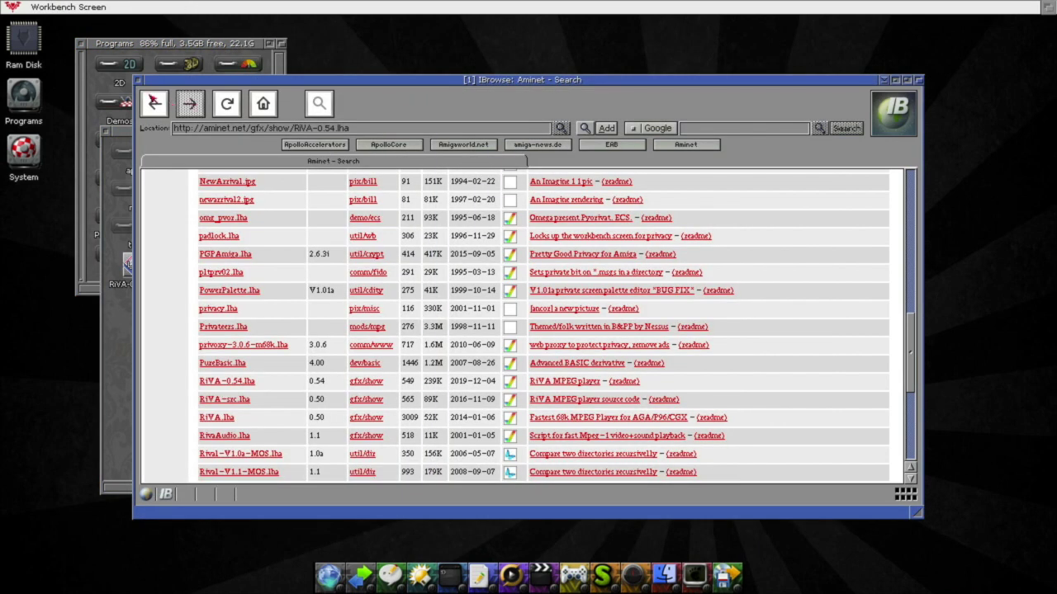
click(139, 80)
click(65, 105)
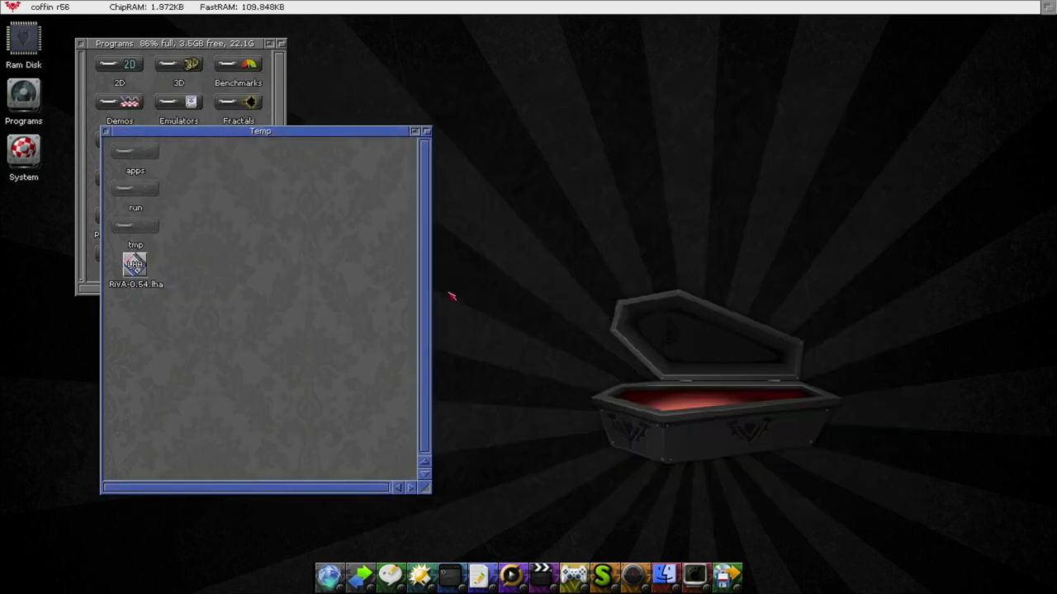
click(105, 130)
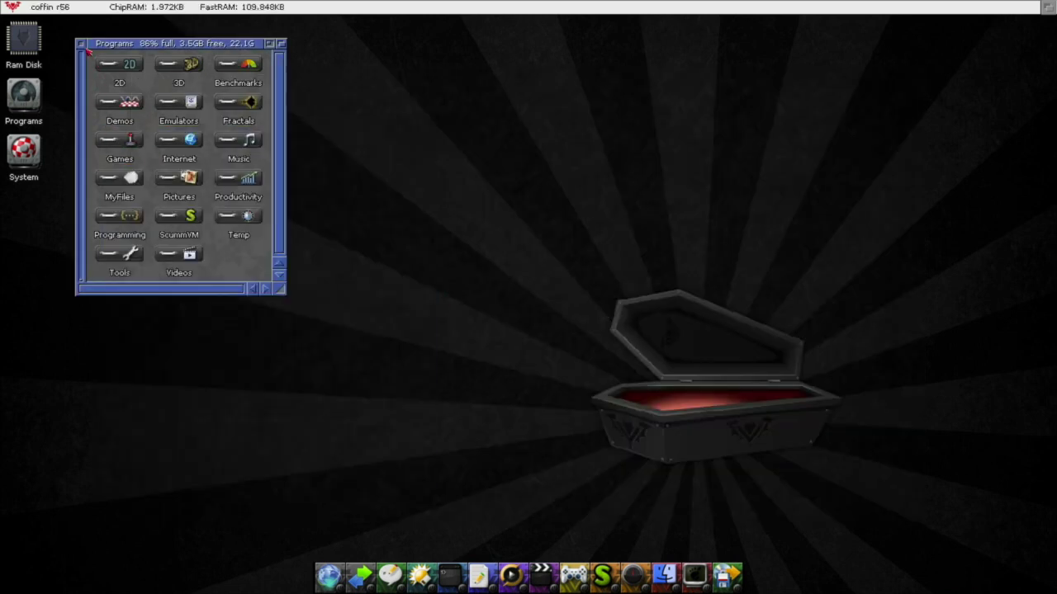
click(82, 44)
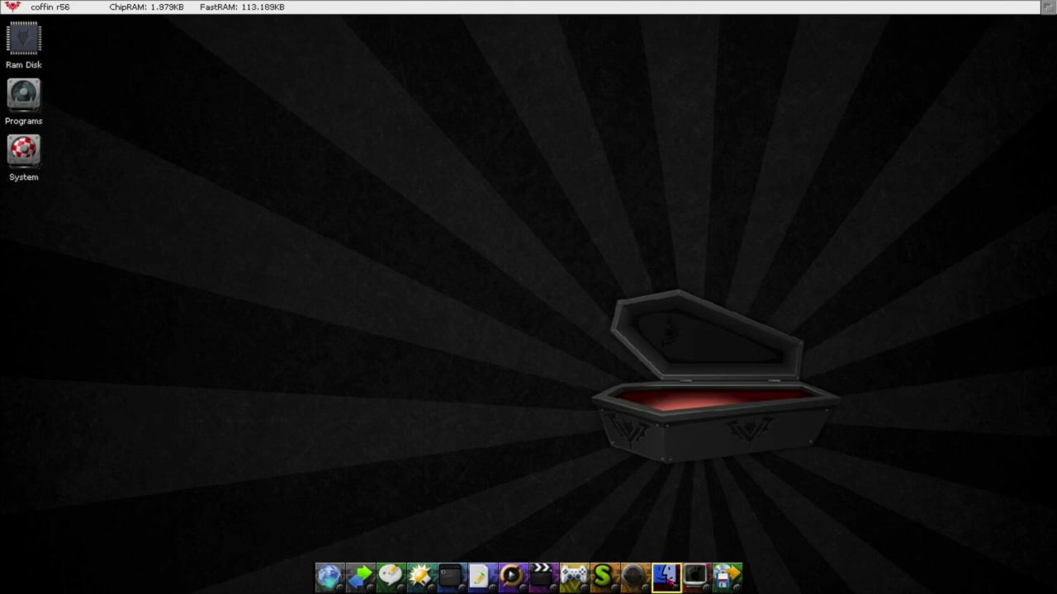
- Try to start MacOS 7.5.5 from the Run ShapeShifter chooser
click(665, 576)
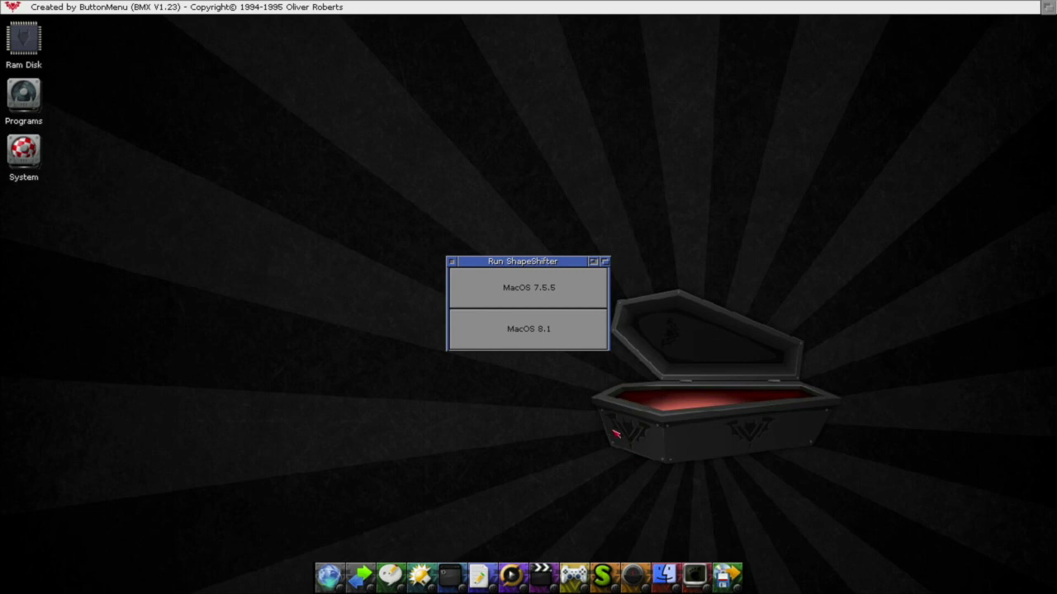
click(566, 299)
click(528, 324)
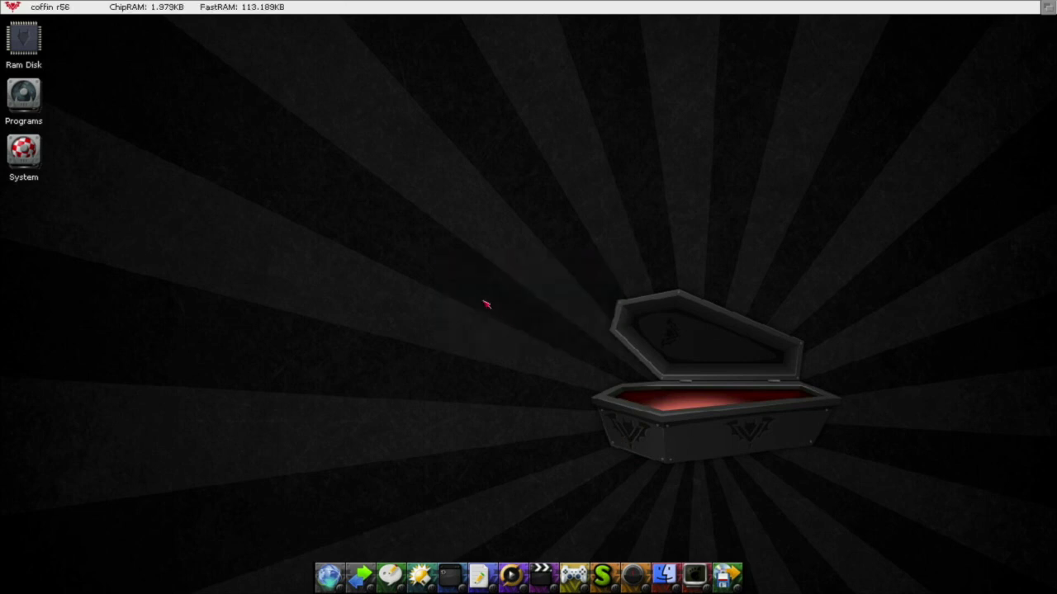
- Open a shell, try the command prepemul a1200, and complete the command name beginning with prepar
click(452, 576)
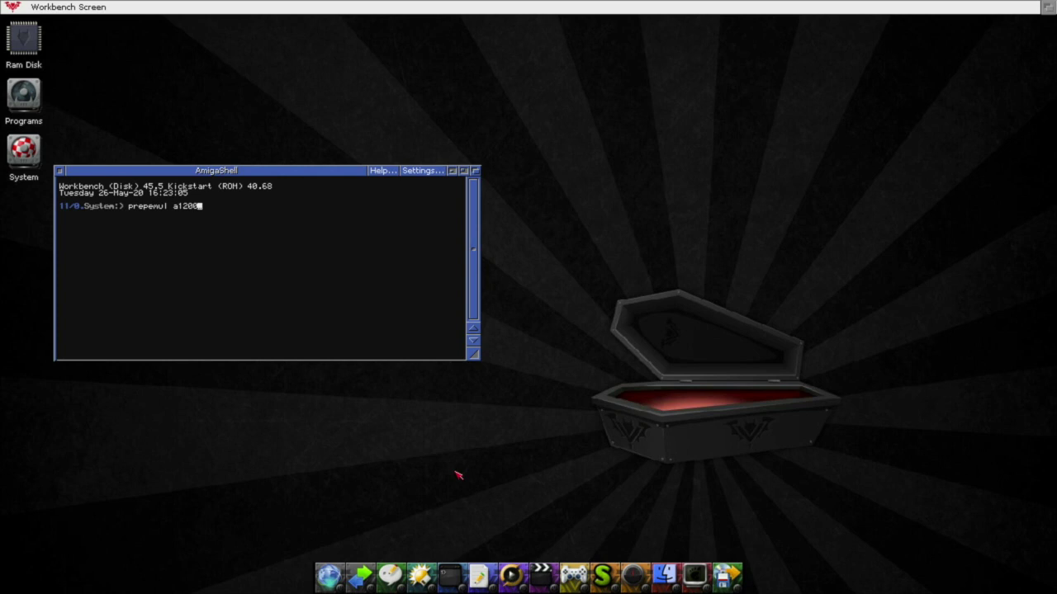
key(Return)
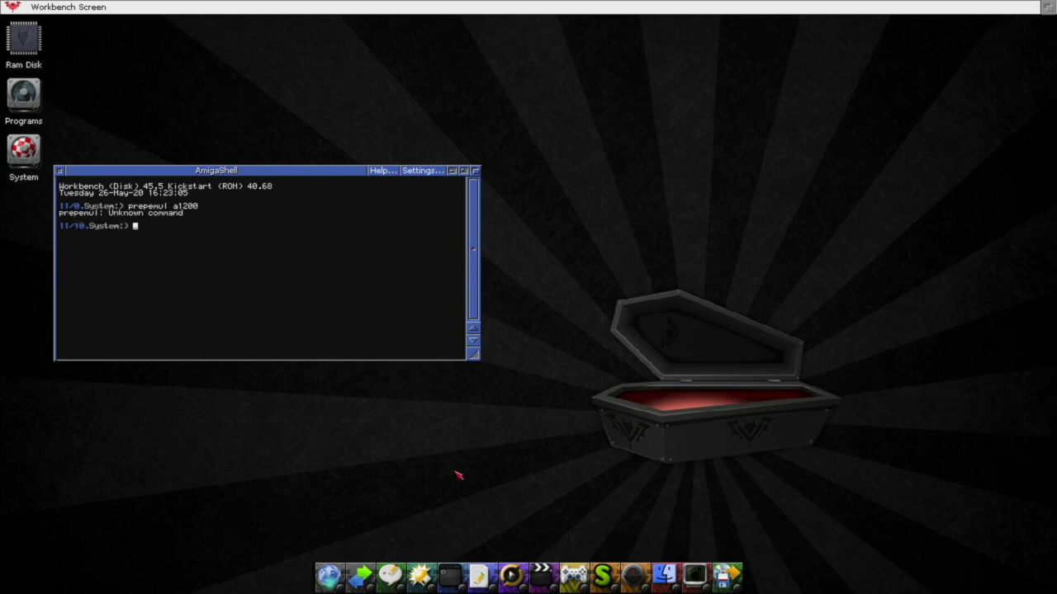
text(prepar)
key(Tab)
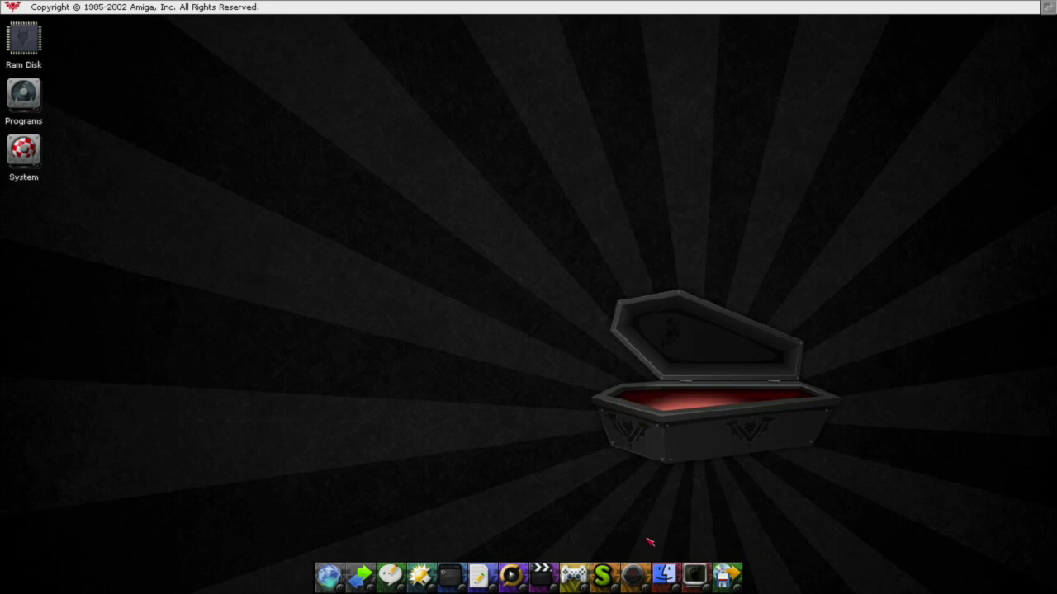
- Open ShapeShifter for MacOS 7.5.5 and set its graphics screen mode to 640x480 32 bit BGRA
click(665, 575)
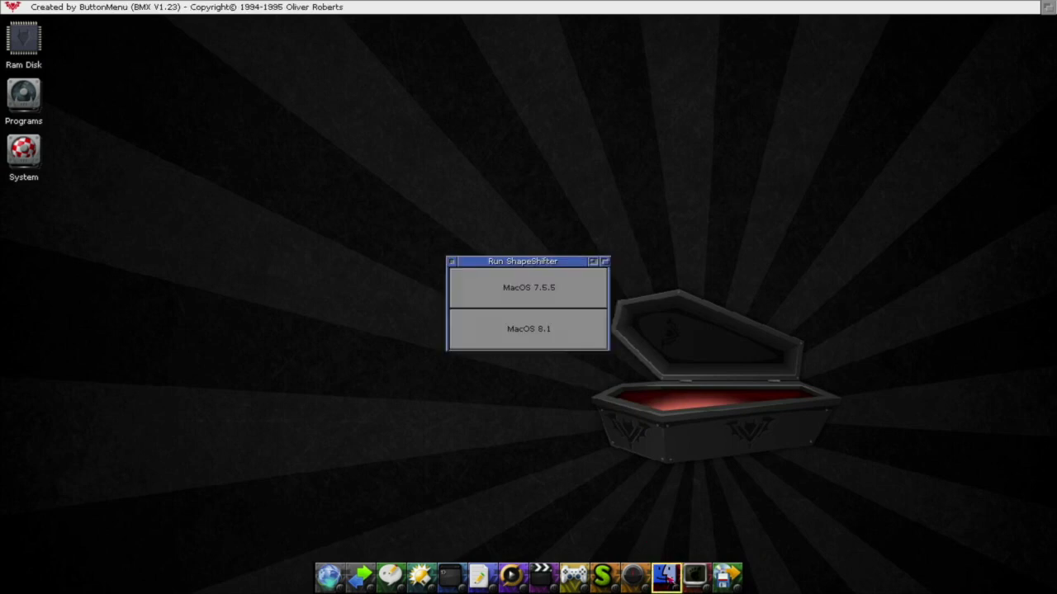
click(577, 302)
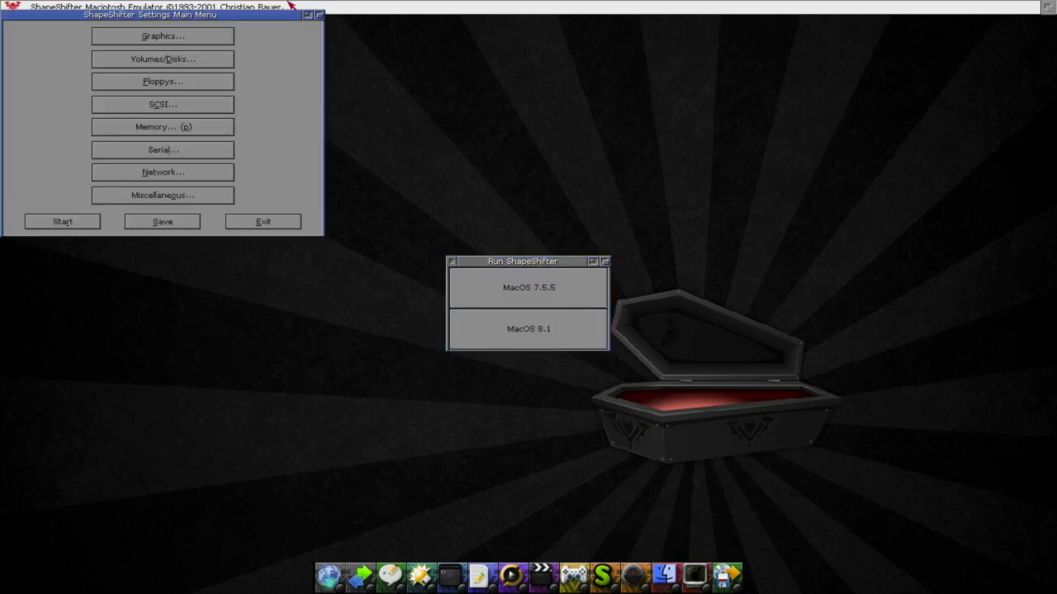
click(205, 41)
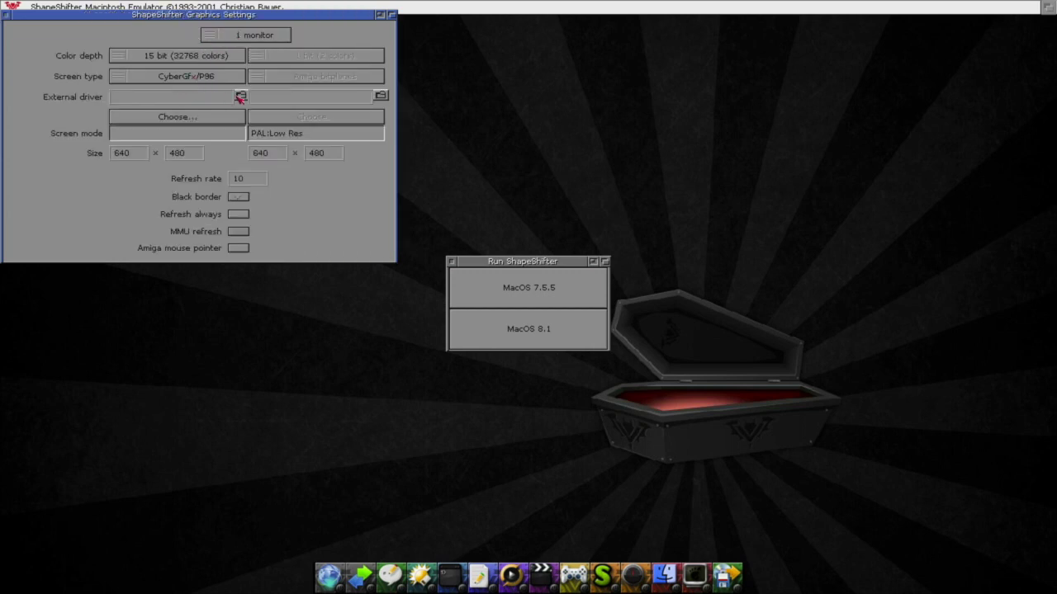
click(206, 118)
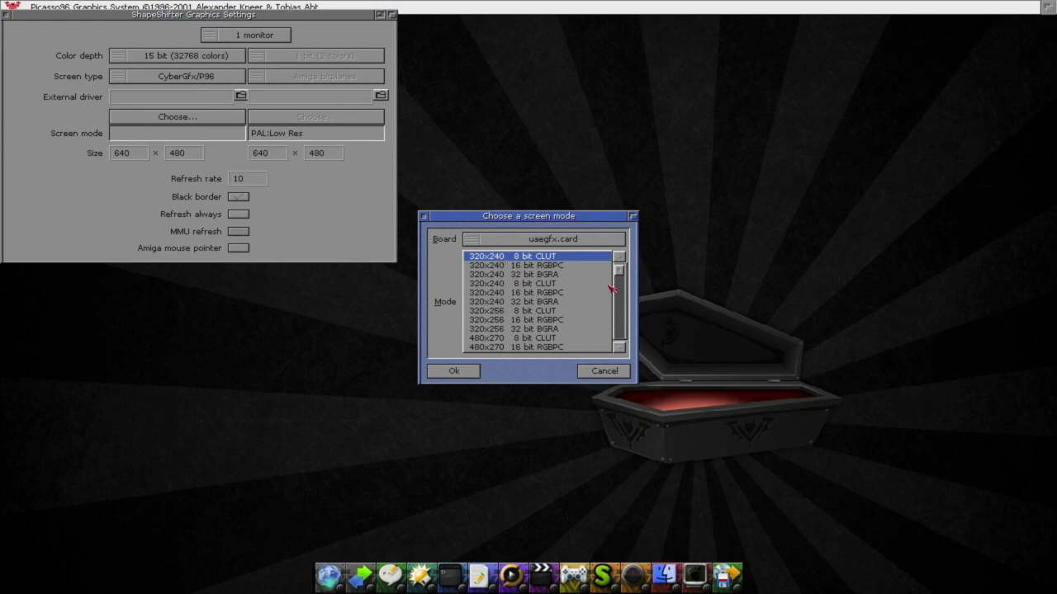
drag(619, 273, 621, 281)
click(624, 340)
click(623, 340)
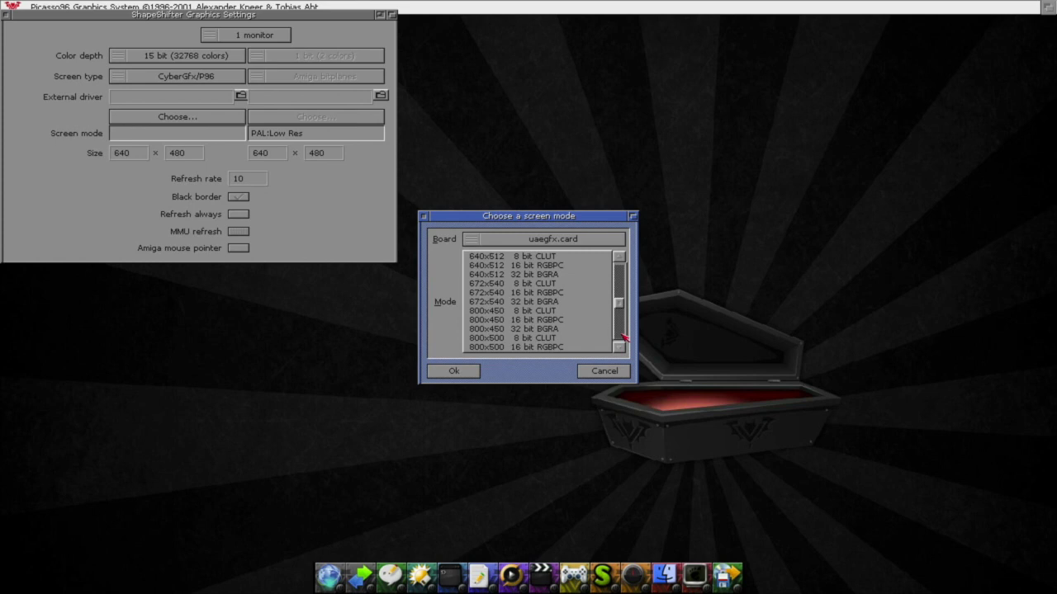
click(624, 256)
click(531, 266)
click(474, 372)
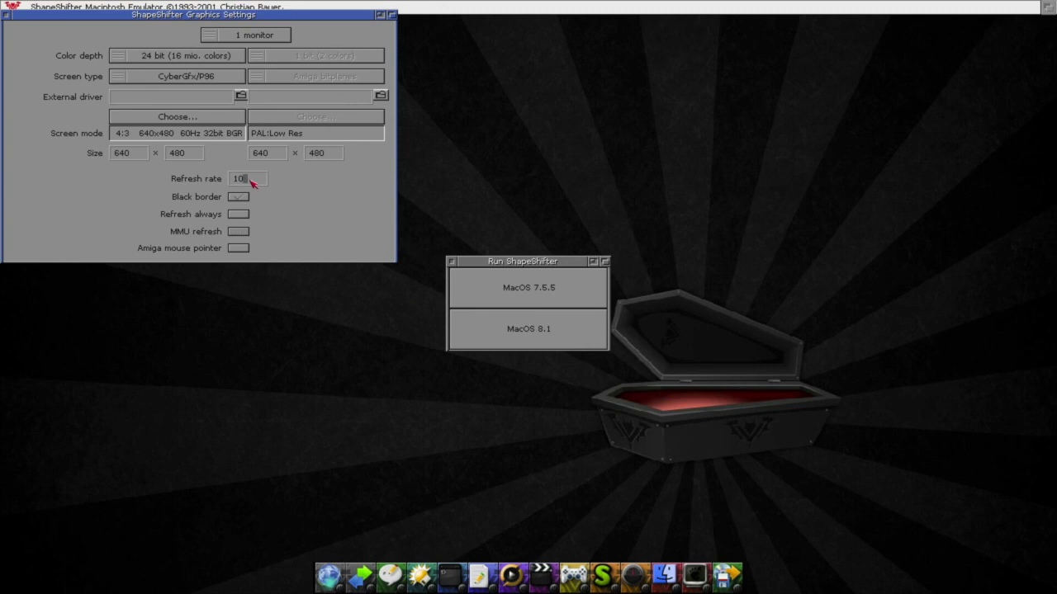
- Set the ShapeShifter refresh rate to 3 with Refresh always enabled, and start the Mac emulation
key(BackSpace)
key(BackSpace)
text(3)
click(239, 217)
drag(73, 16, 93, 245)
click(79, 220)
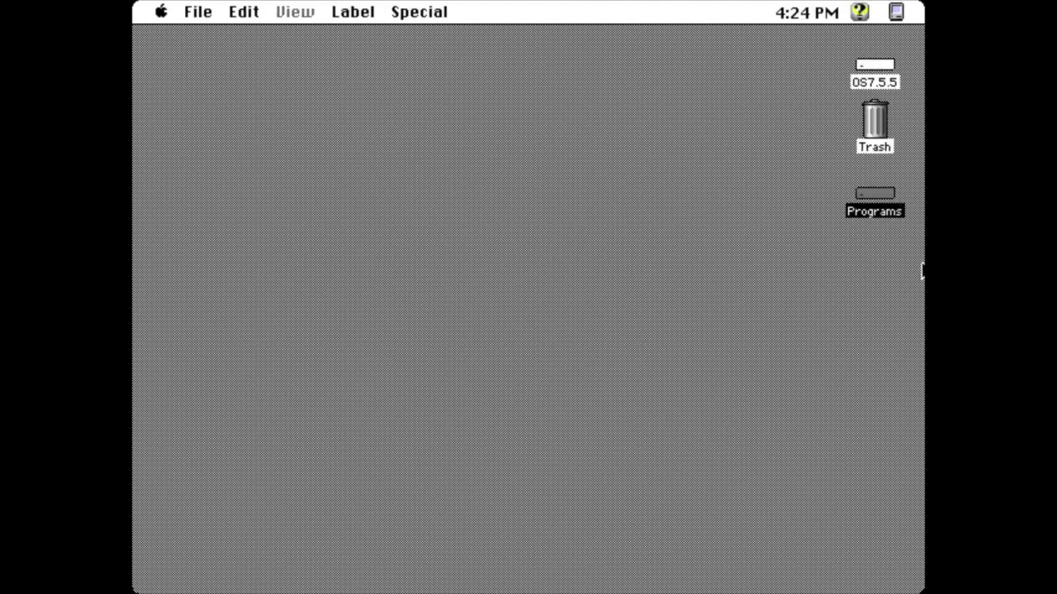
- Look through the folders on the Mac Programs volume, close its window and shut down the Mac system
double_click(879, 194)
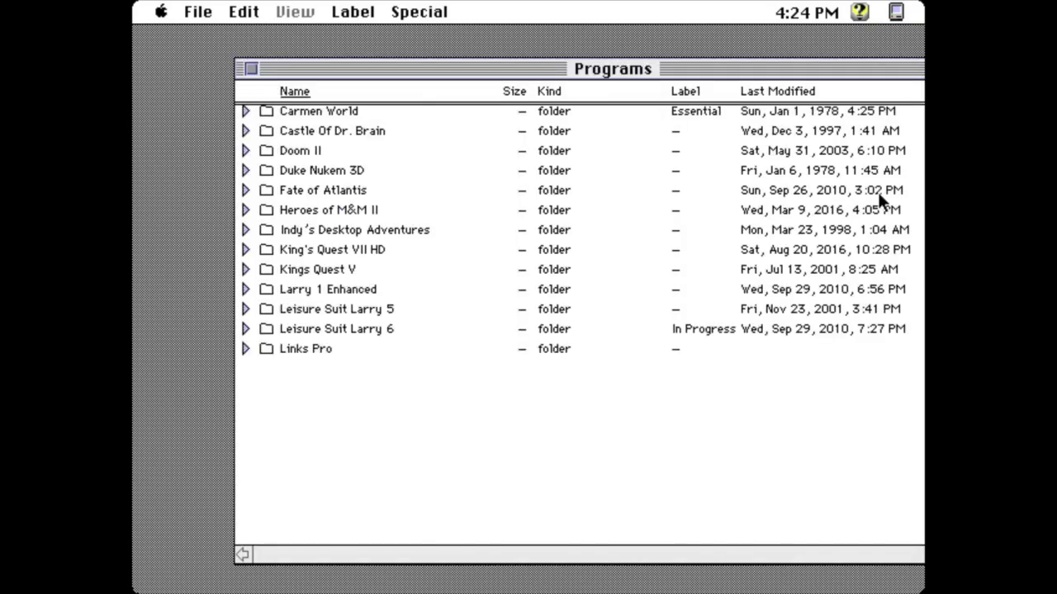
key(Up)
key(Up)
key(Up)
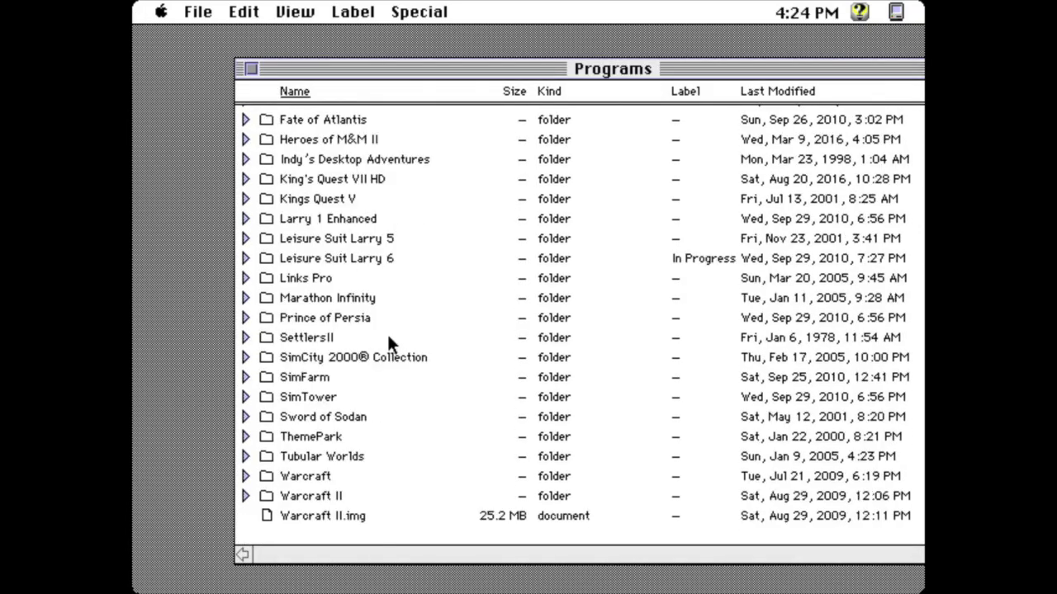
click(247, 67)
drag(389, 11, 412, 175)
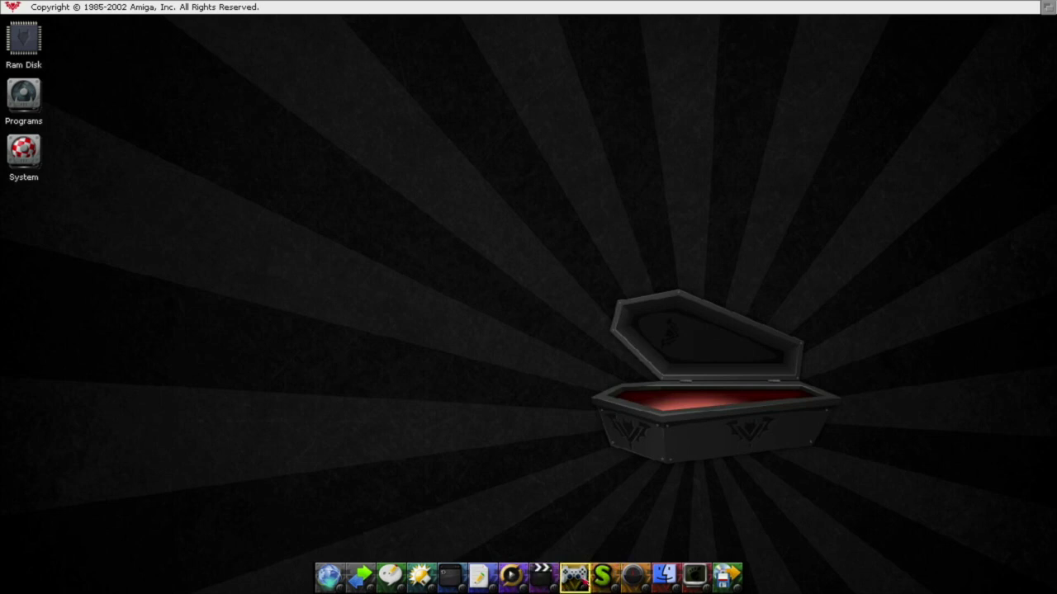
- Open the iGame games list and try to launch Brutal Football AGA
click(575, 576)
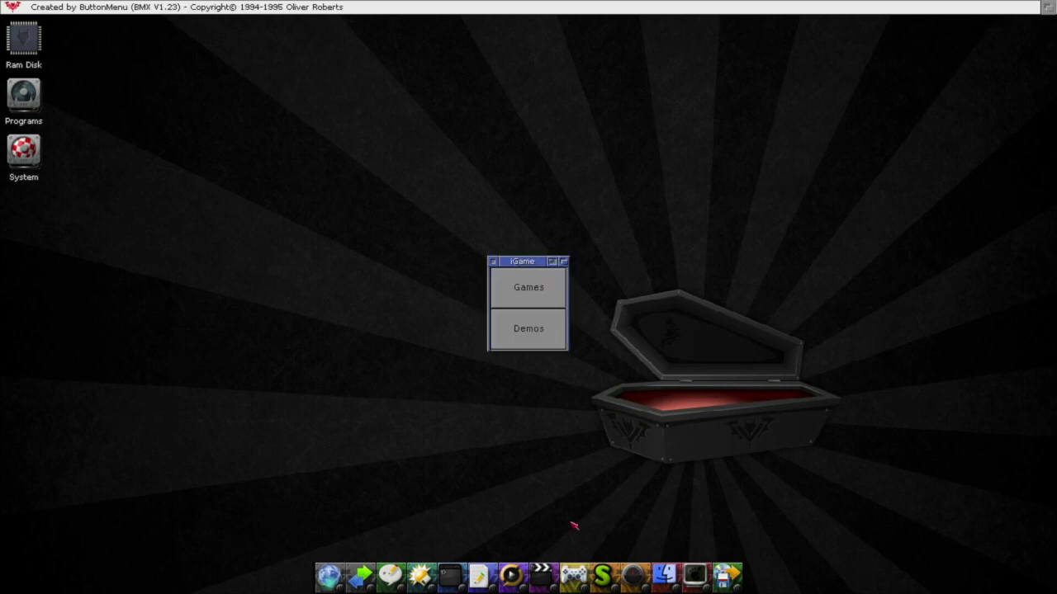
click(529, 289)
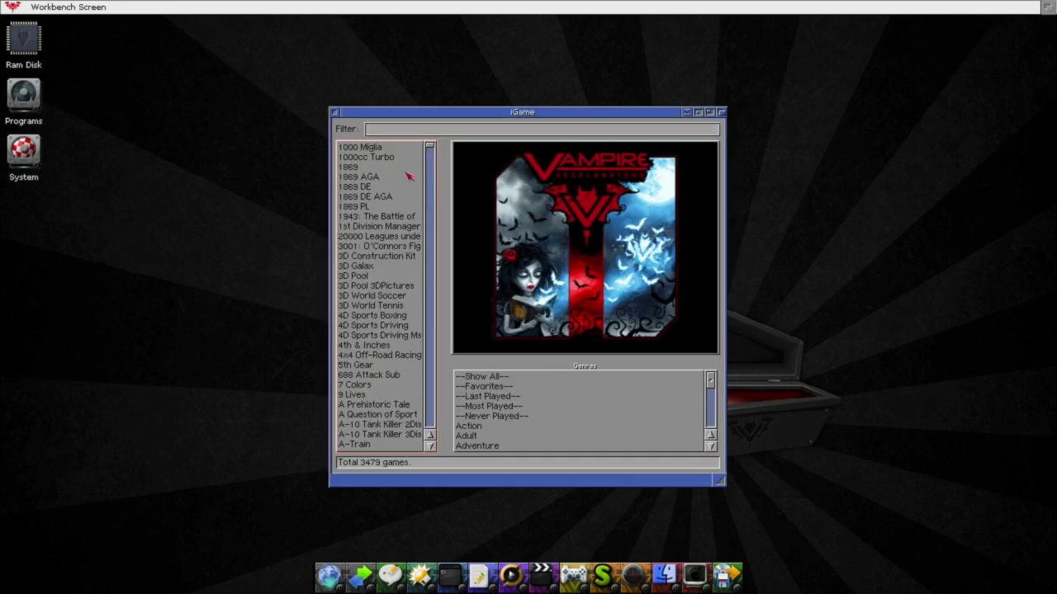
drag(430, 149, 430, 179)
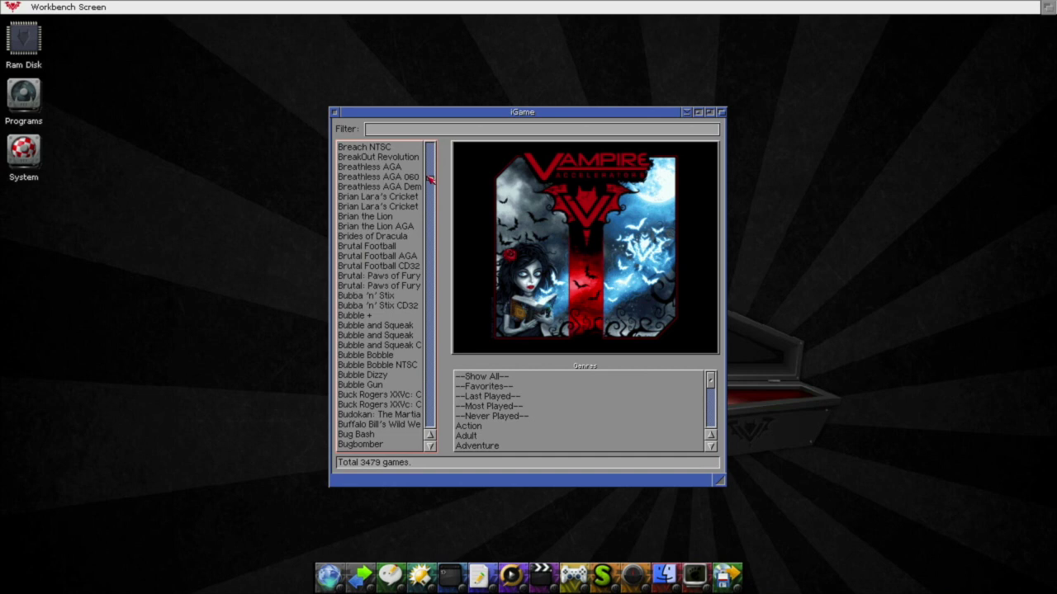
click(397, 256)
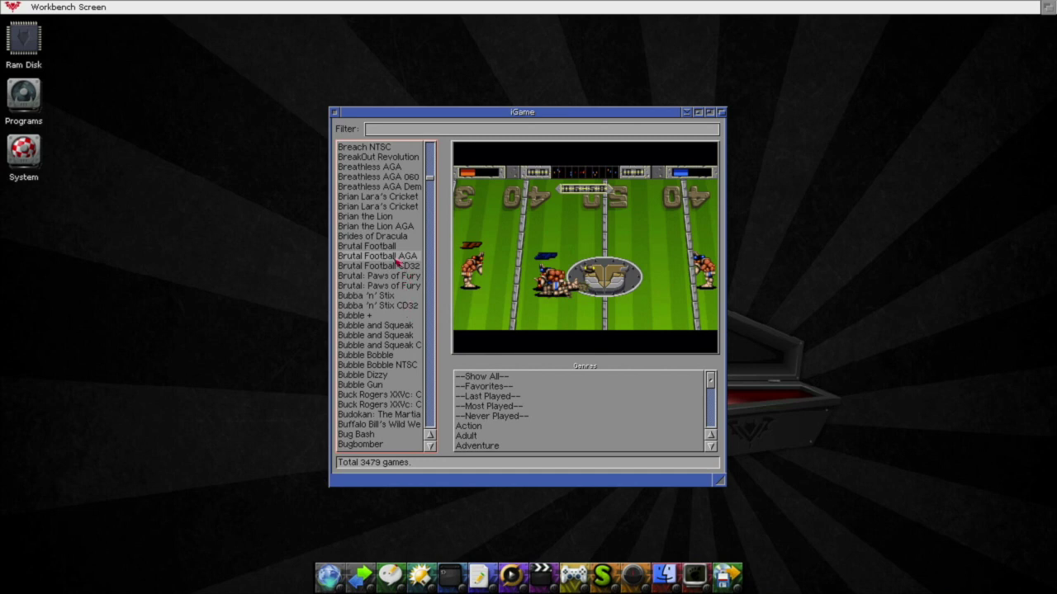
double_click(397, 256)
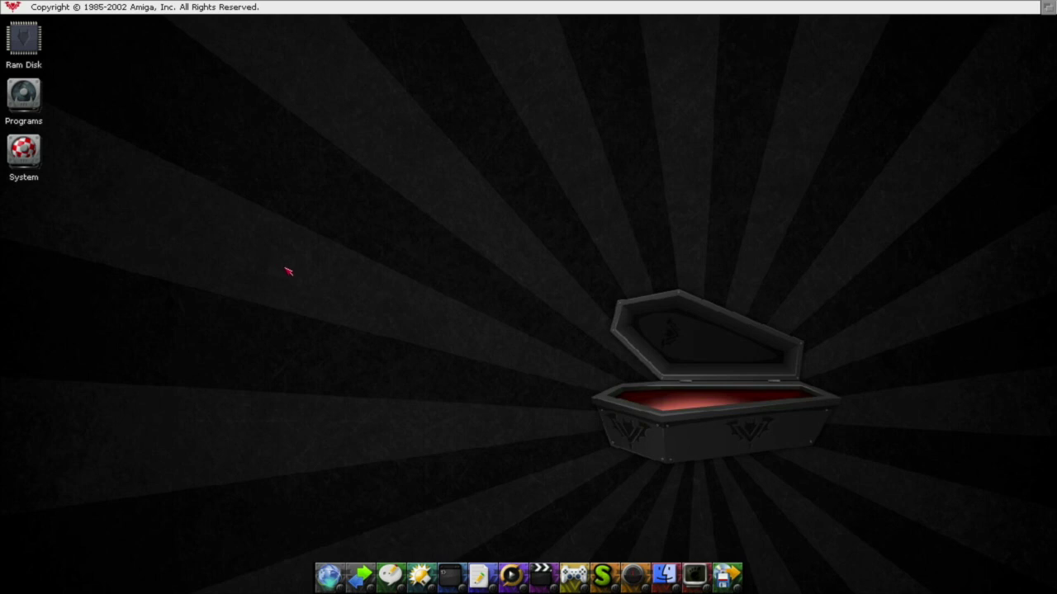
- Delete the RiVA-0.54.lha archive from A-Temp: in Directory Opus
click(421, 576)
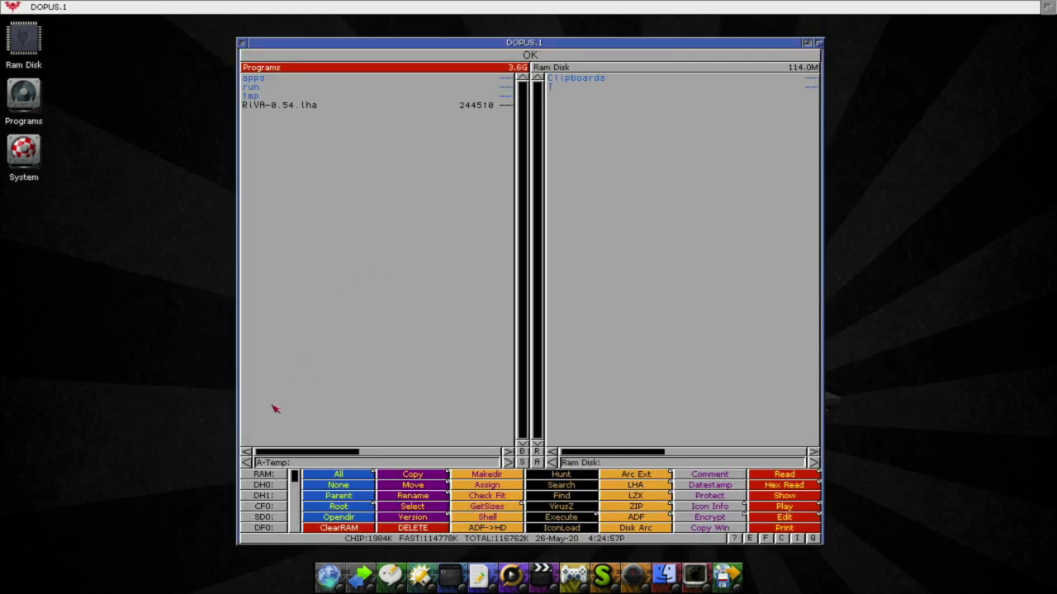
click(305, 107)
click(403, 527)
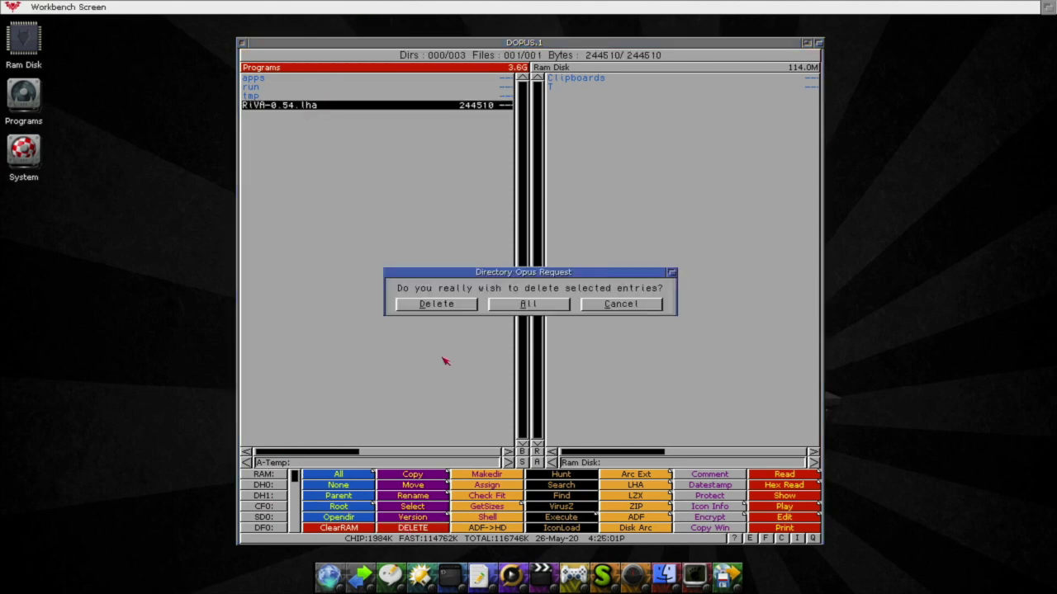
click(432, 304)
- Open the S drawer on DH0: in the other file list and view the contents of WHDLoad-PostDisk
key(Tab)
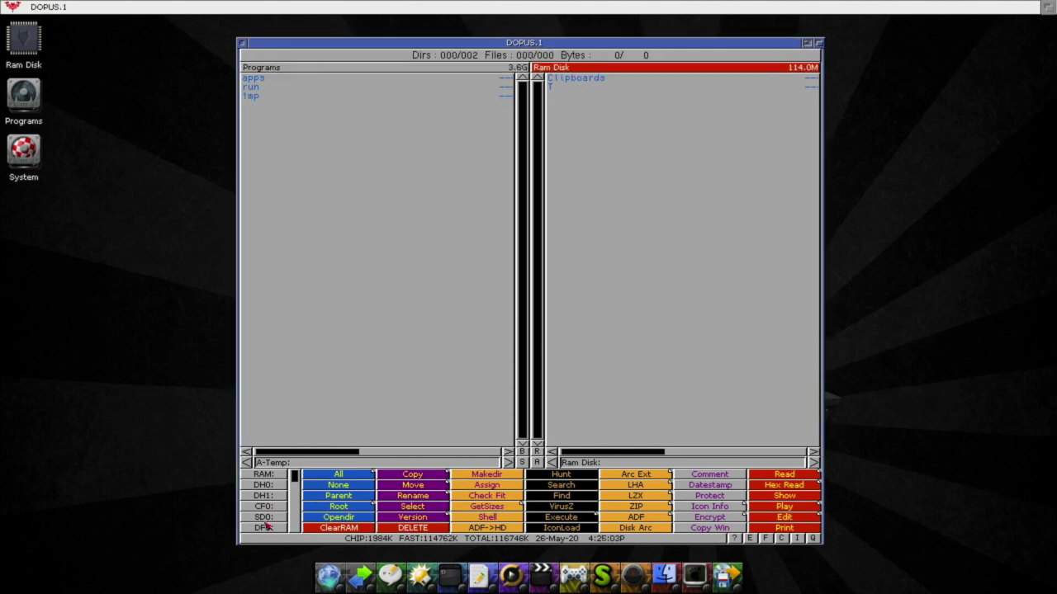
click(272, 487)
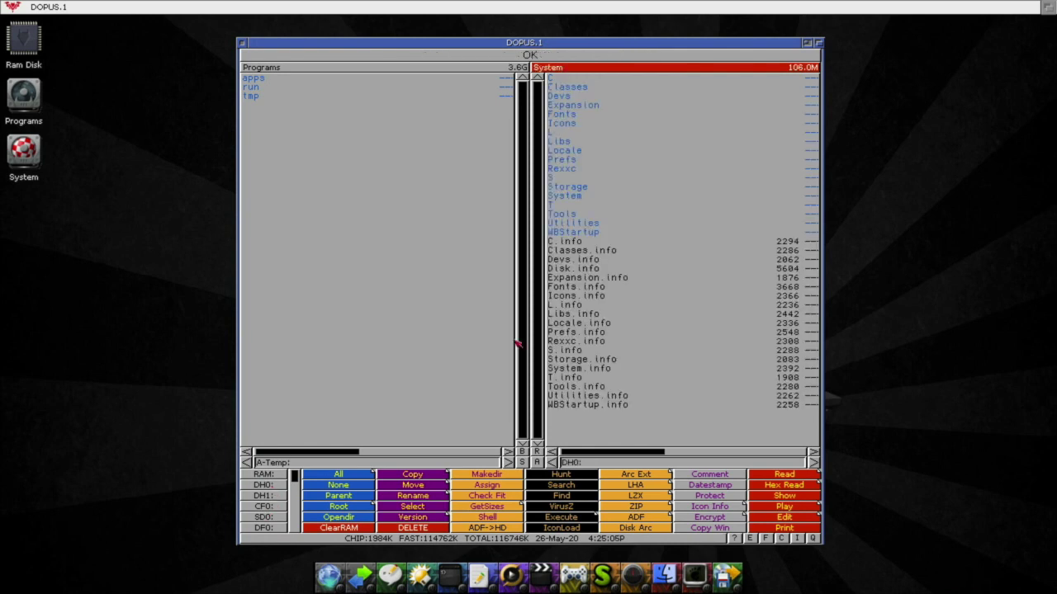
double_click(568, 178)
click(542, 347)
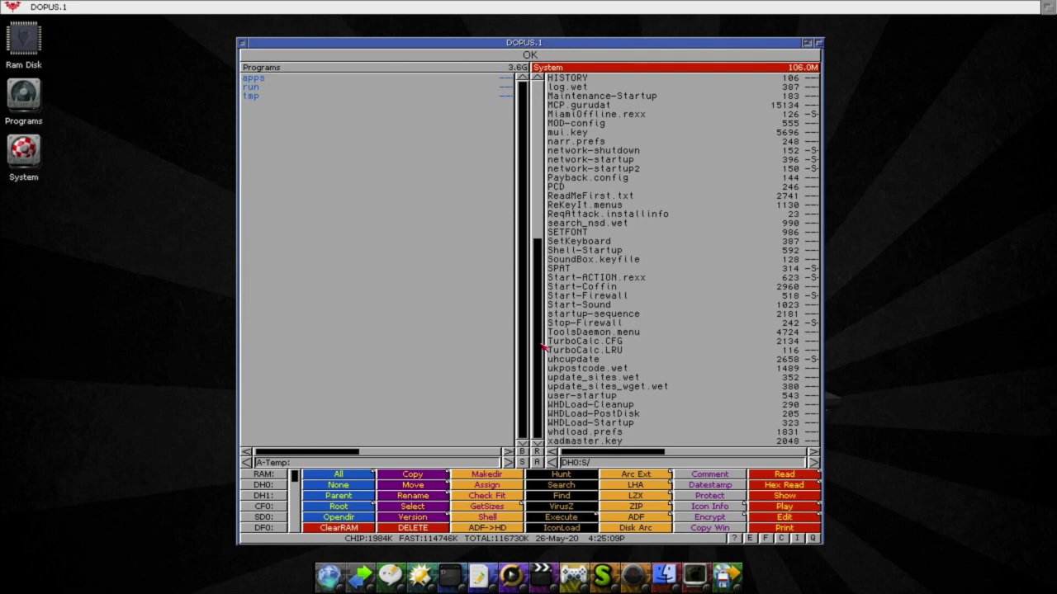
click(650, 416)
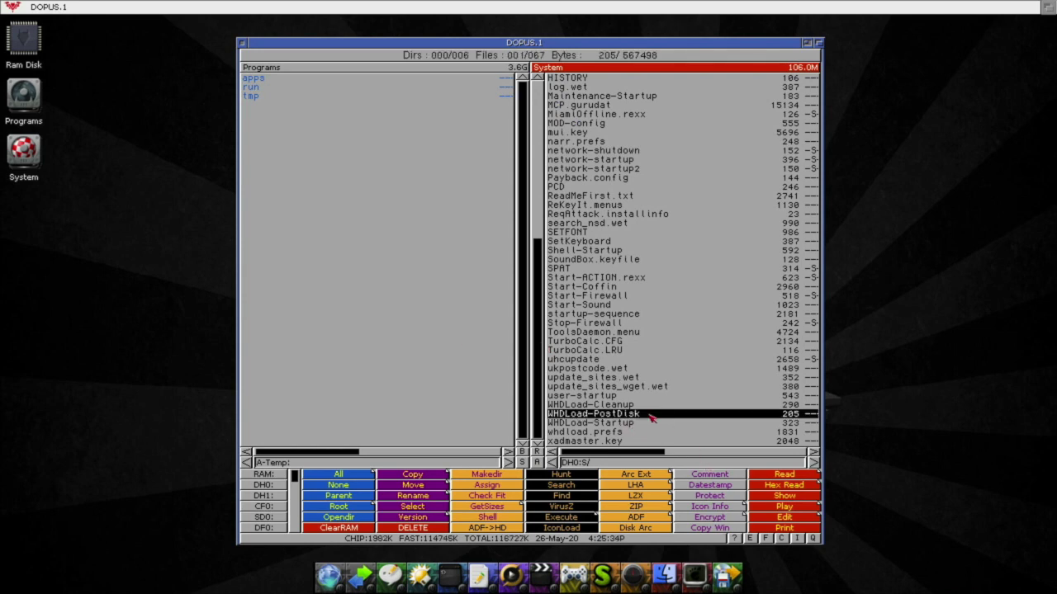
double_click(650, 415)
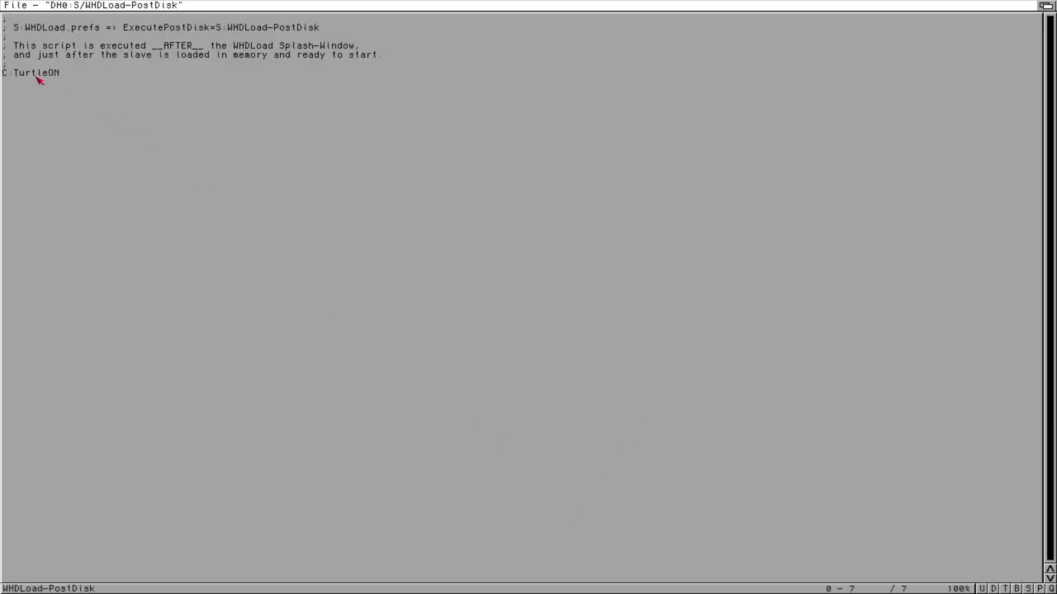
right_click(111, 115)
- Close the file view and rename WHDLoad-PostDisk in DH0:S/ to WHDLoad-PostDisk___
click(624, 415)
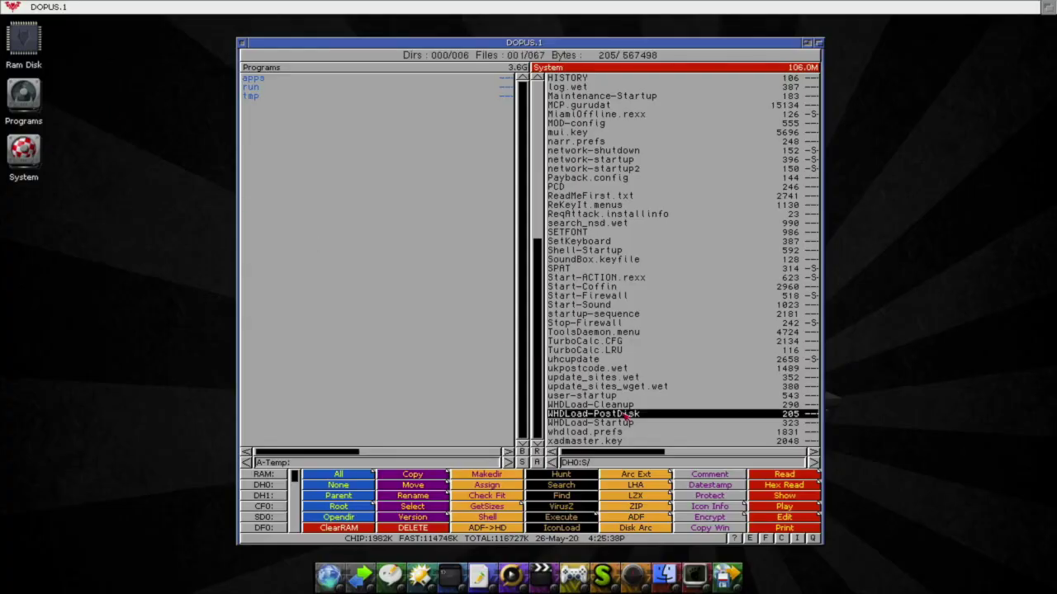
click(431, 496)
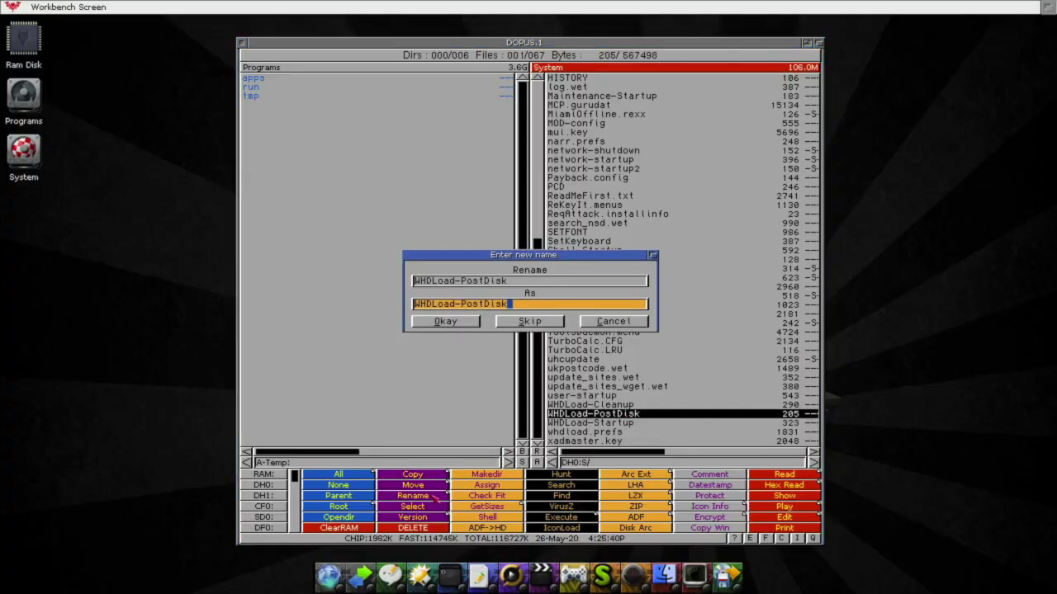
text(___)
click(439, 324)
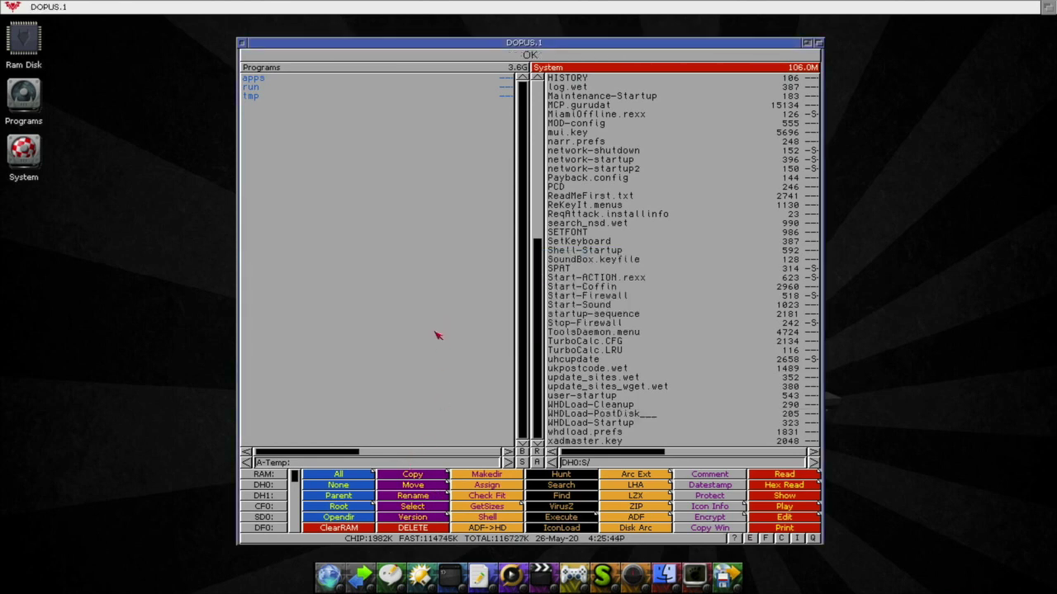
- Open the iGame games list and launch Alien Legion
key(F12)
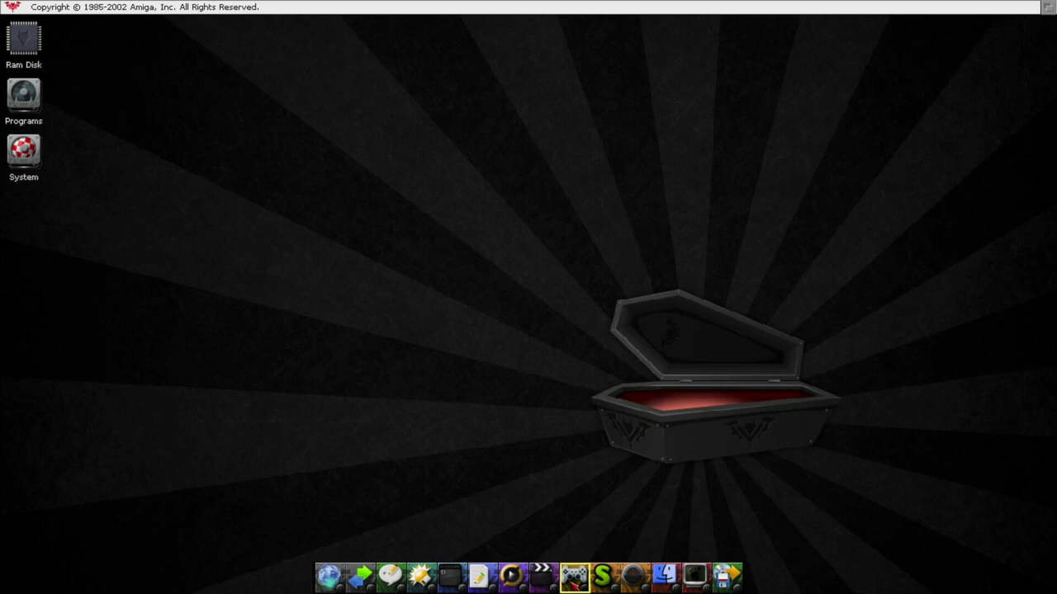
click(542, 577)
click(525, 298)
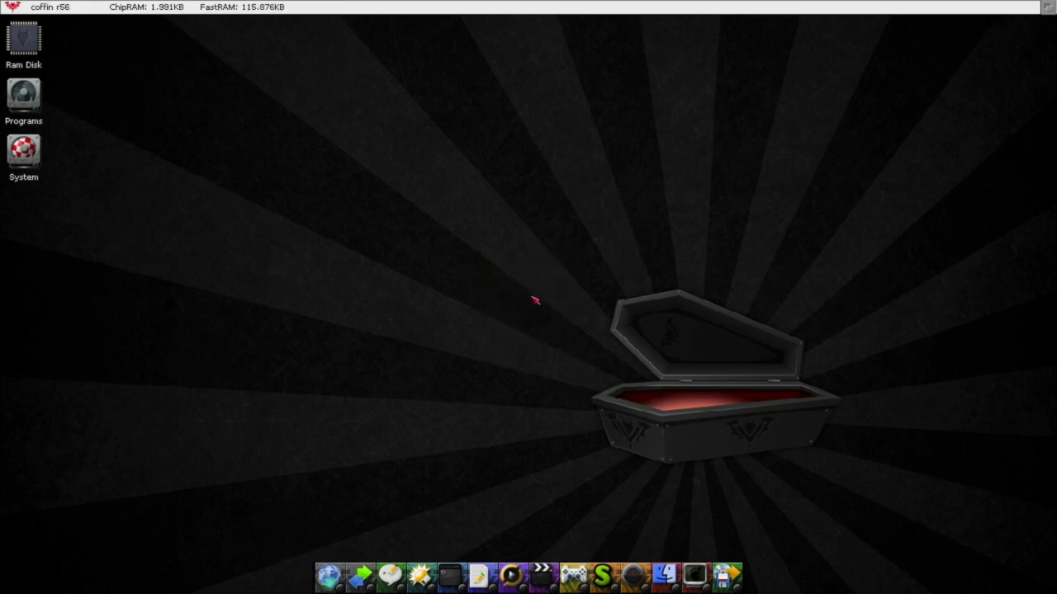
scroll(432, 202, down, 20)
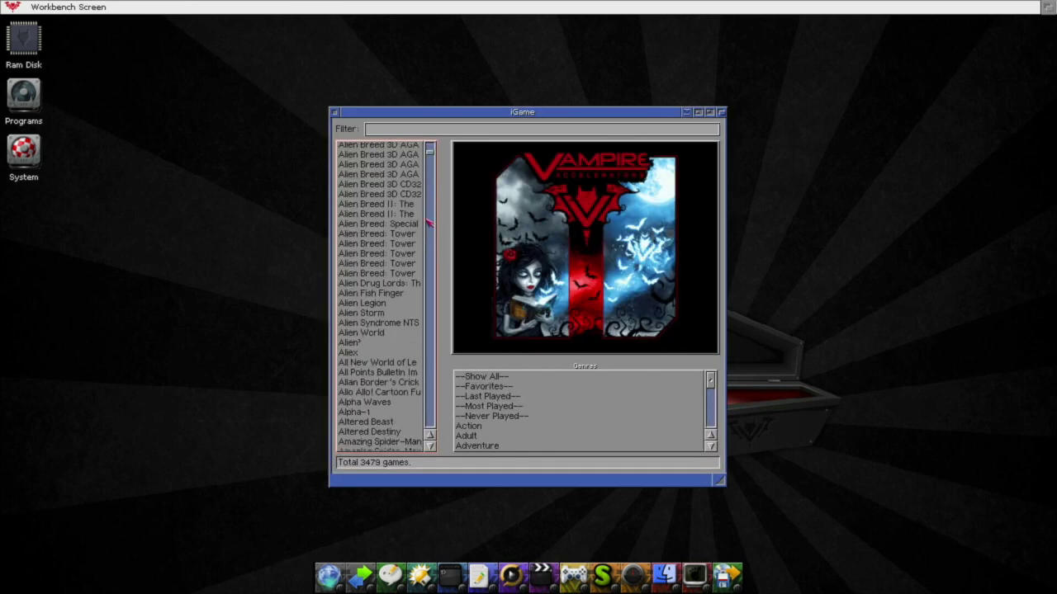
click(392, 304)
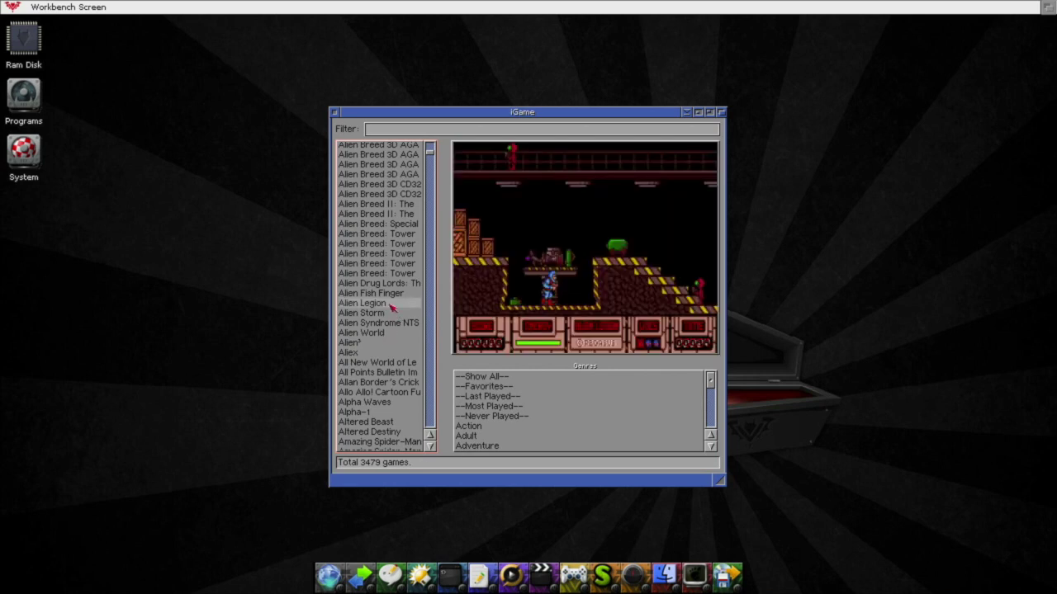
double_click(392, 304)
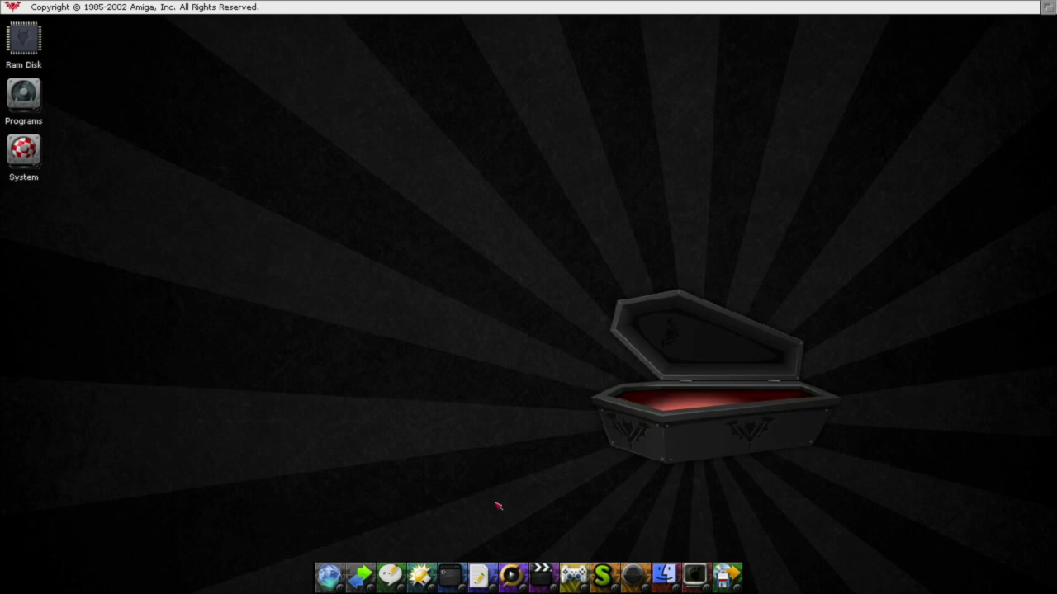
- Launch ScummVM 1.5.0, look over its list of games and quit it
click(606, 584)
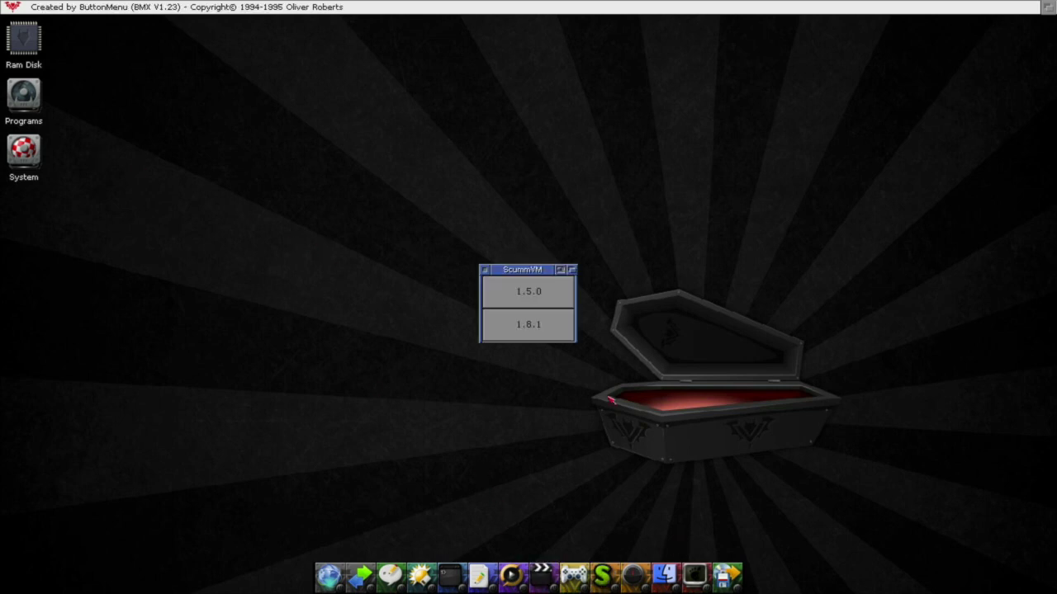
click(530, 303)
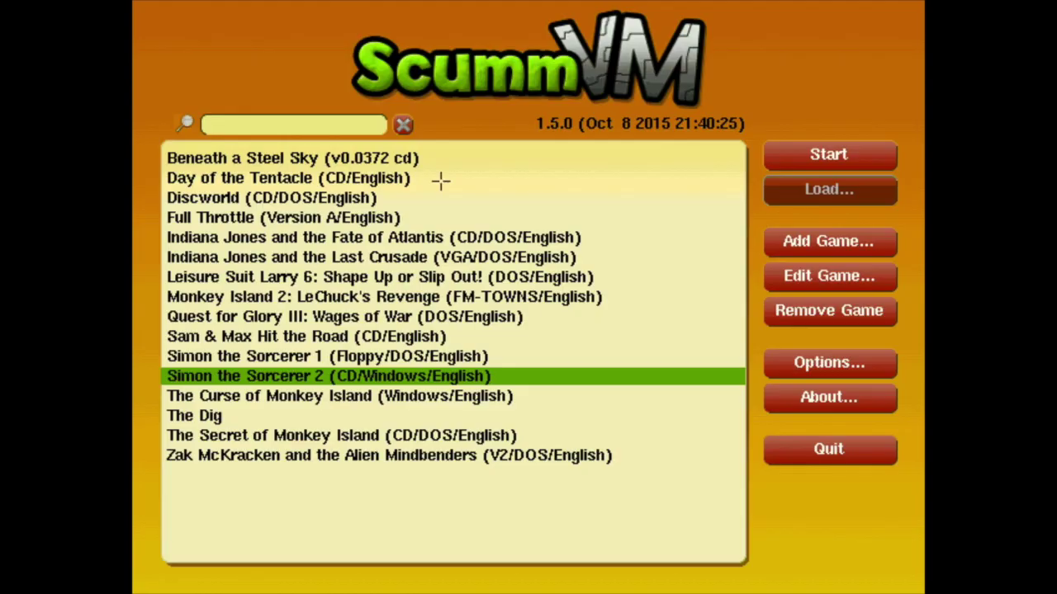
click(822, 459)
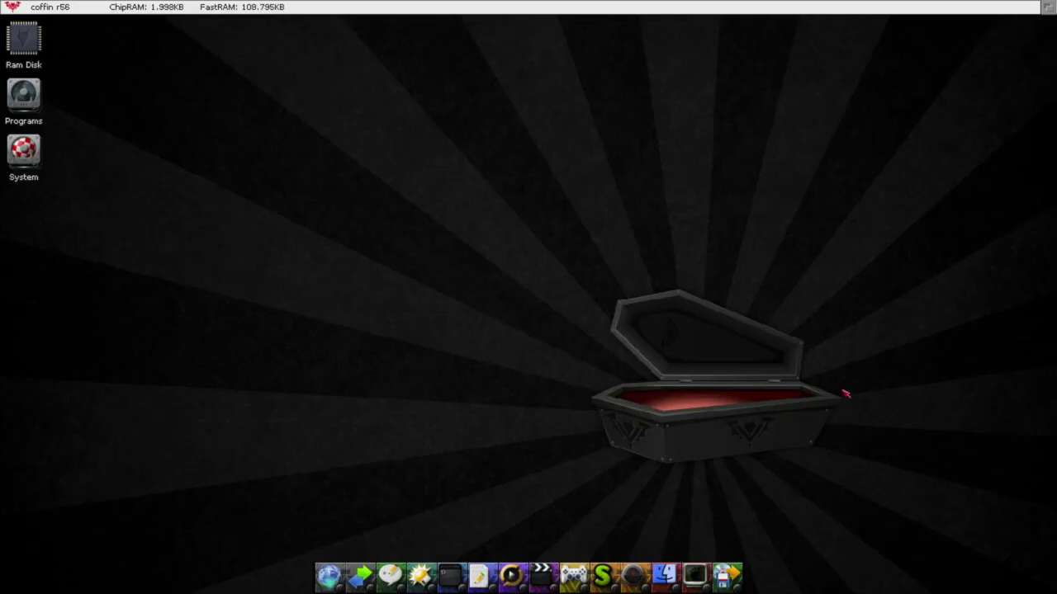
- Open the Programs volume and look through the Vampire, Distribution and Settings options of Workbench
double_click(25, 95)
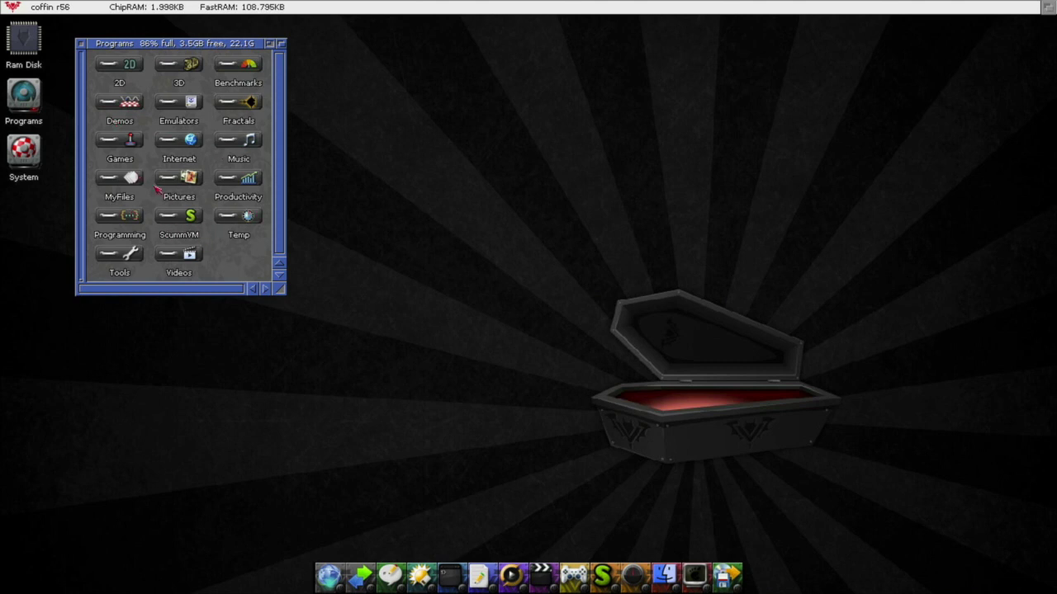
right_click(241, 6)
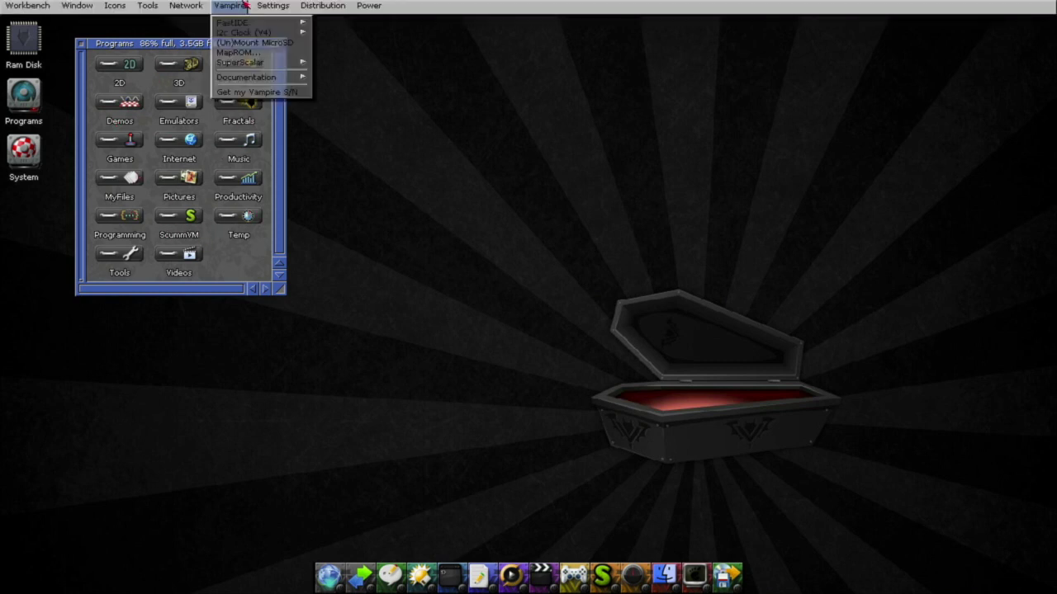
mouse_move(250, 63)
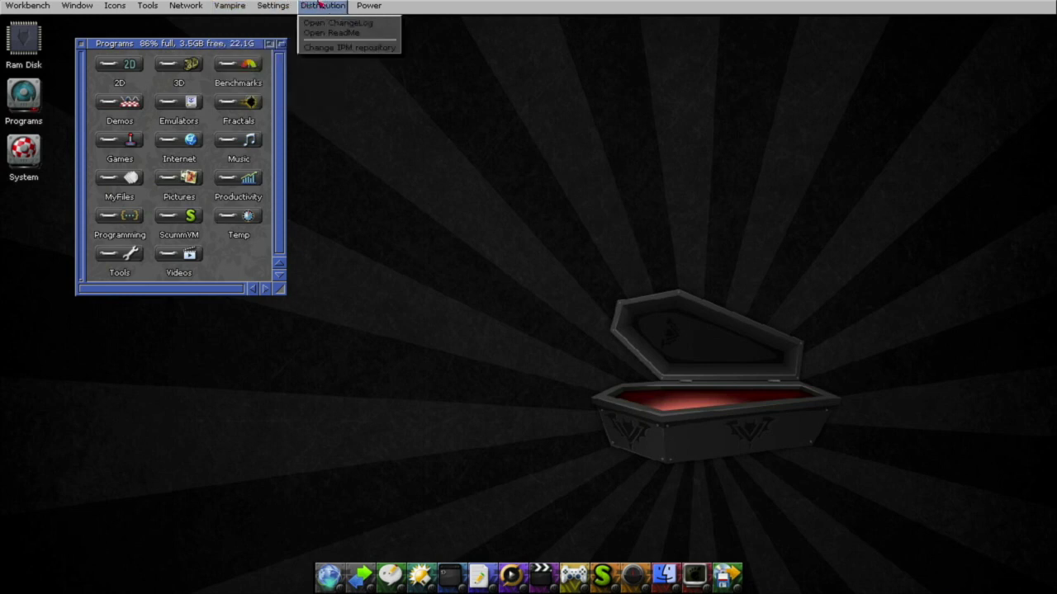
mouse_move(380, 5)
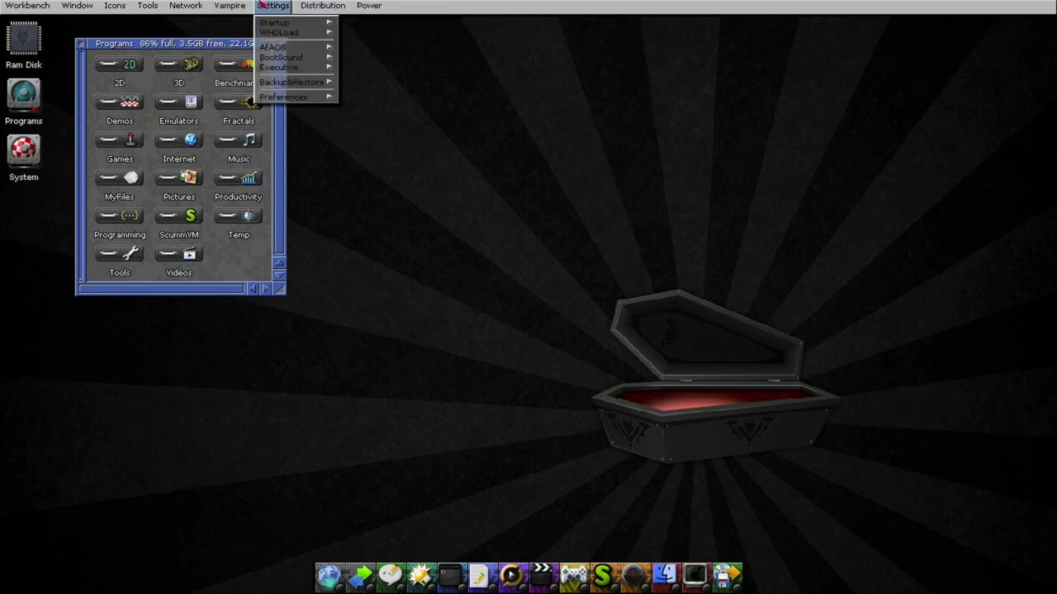
mouse_move(287, 5)
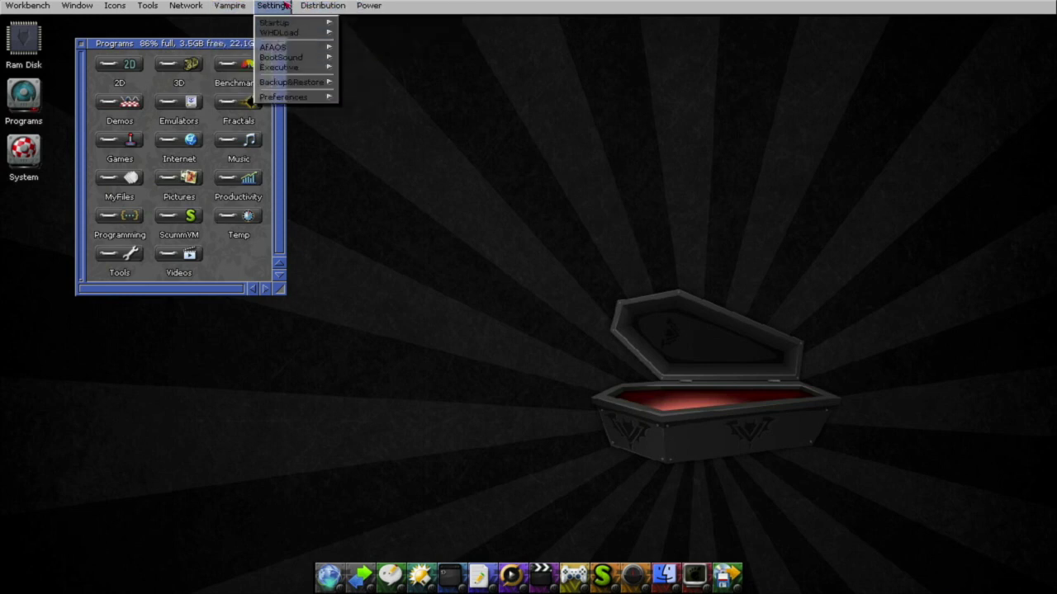